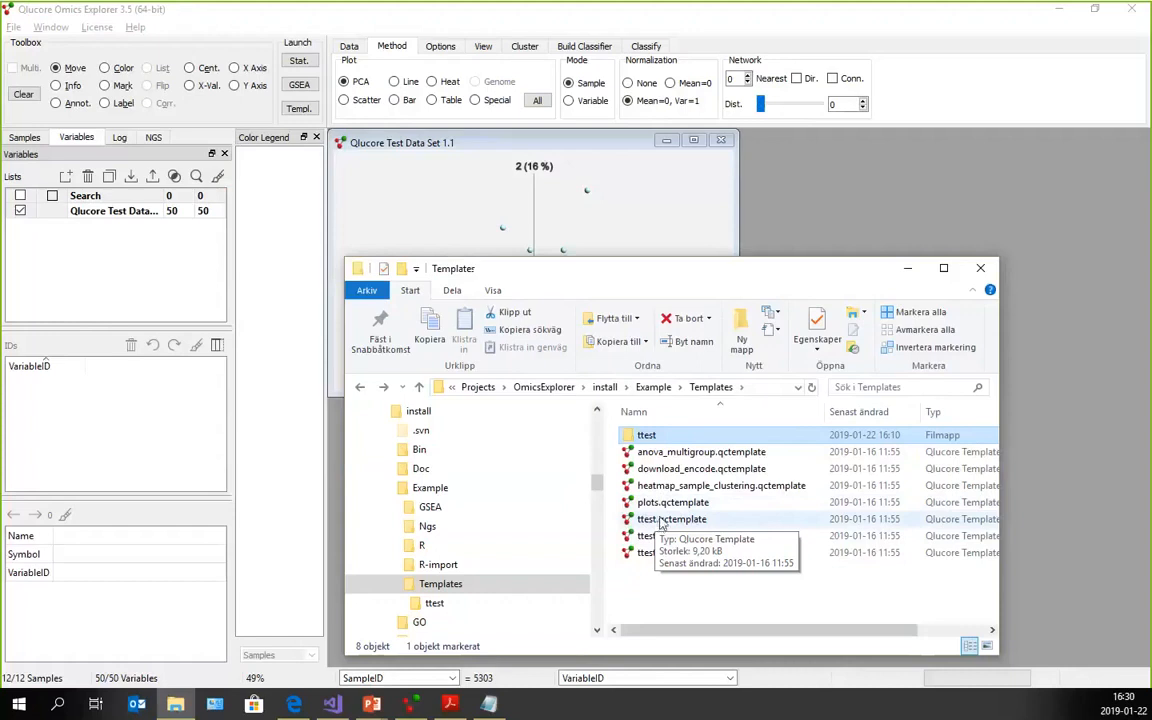
# Launch ttest.qctemplate on the open data set and examine the dialog image, text, widget and default sections of description.txt.
pyautogui.moveTo(660, 527)
pyautogui.mouseDown()
pyautogui.moveTo(765, 513)
pyautogui.moveTo(790, 300)
pyautogui.moveTo(845, 205)
pyautogui.moveTo(877, 203)
pyautogui.moveTo(788, 178)
pyautogui.mouseUp()
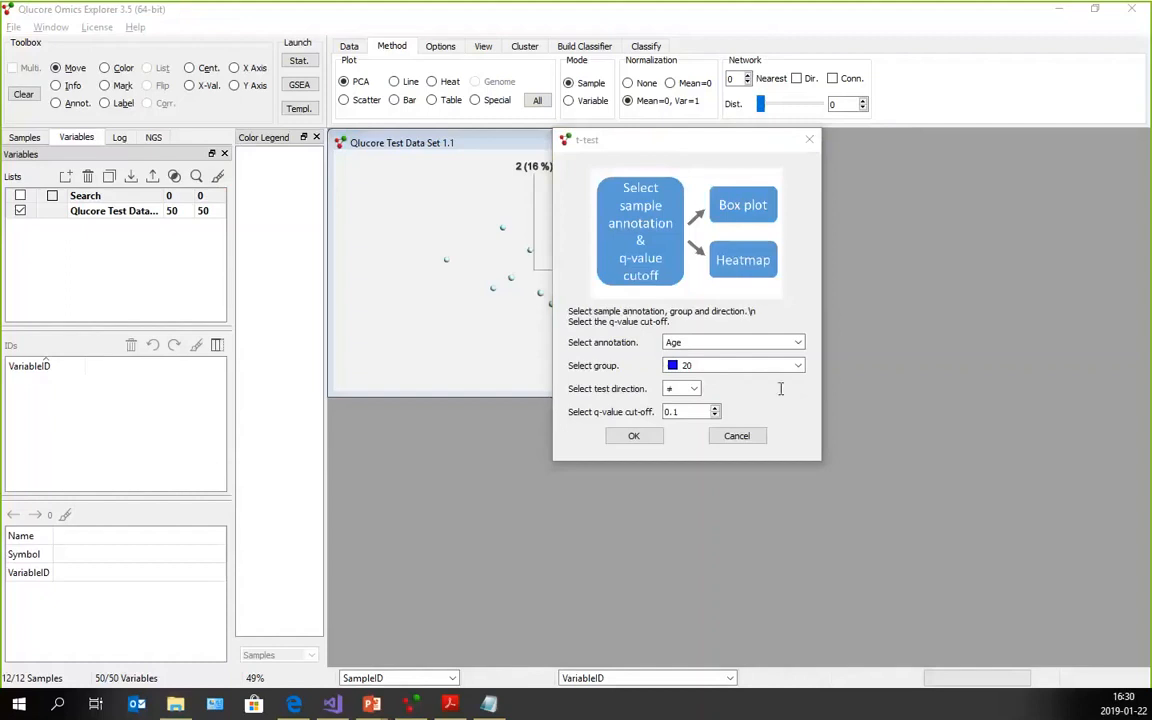
pyautogui.hotkey('alt', 'Tab')
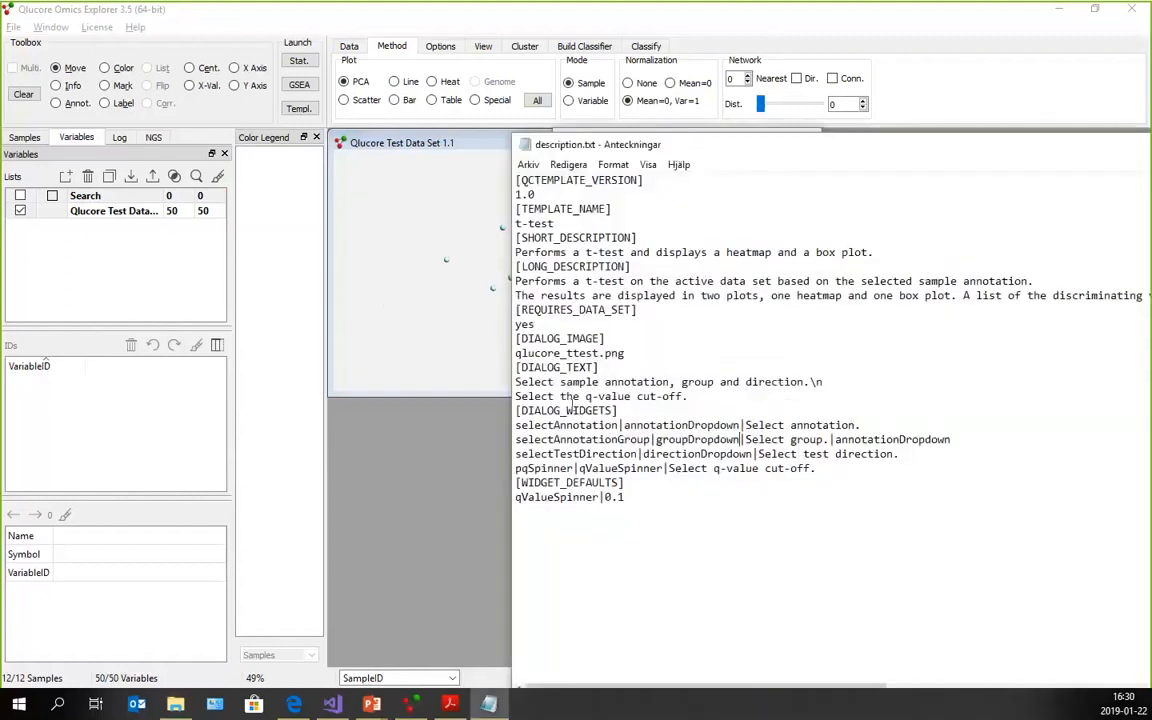
pyautogui.moveTo(516, 338)
pyautogui.mouseDown()
pyautogui.moveTo(660, 456)
pyautogui.moveTo(602, 520)
pyautogui.mouseUp()
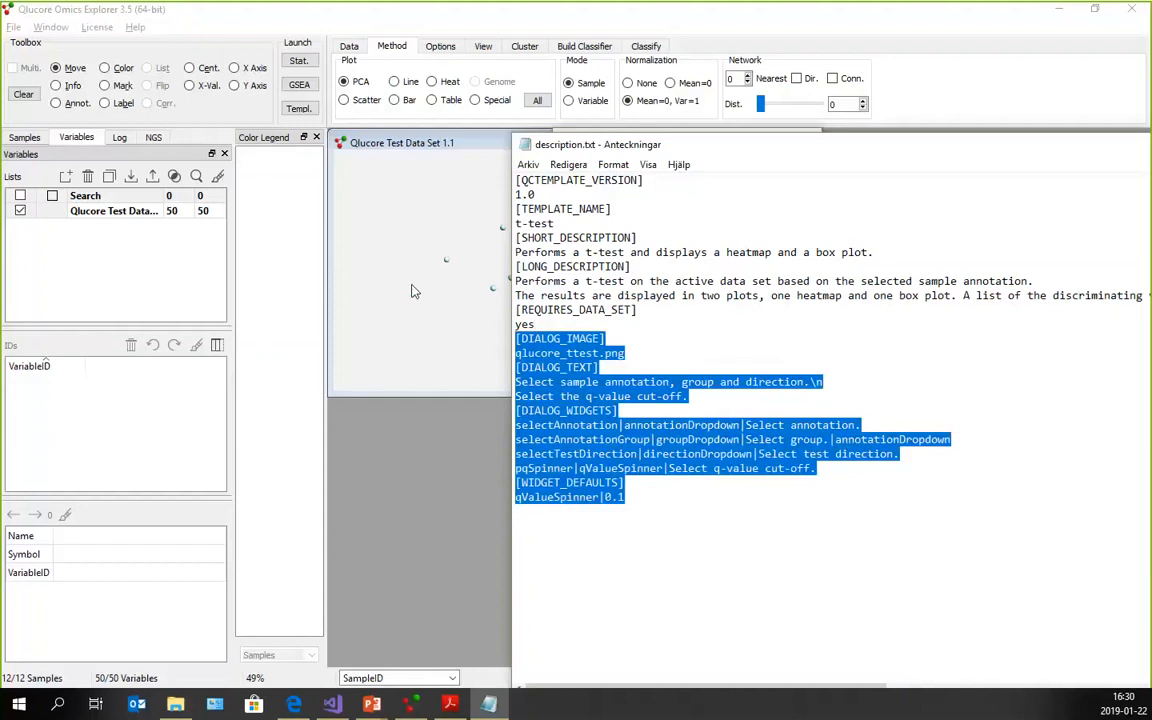
pyautogui.click(415, 291)
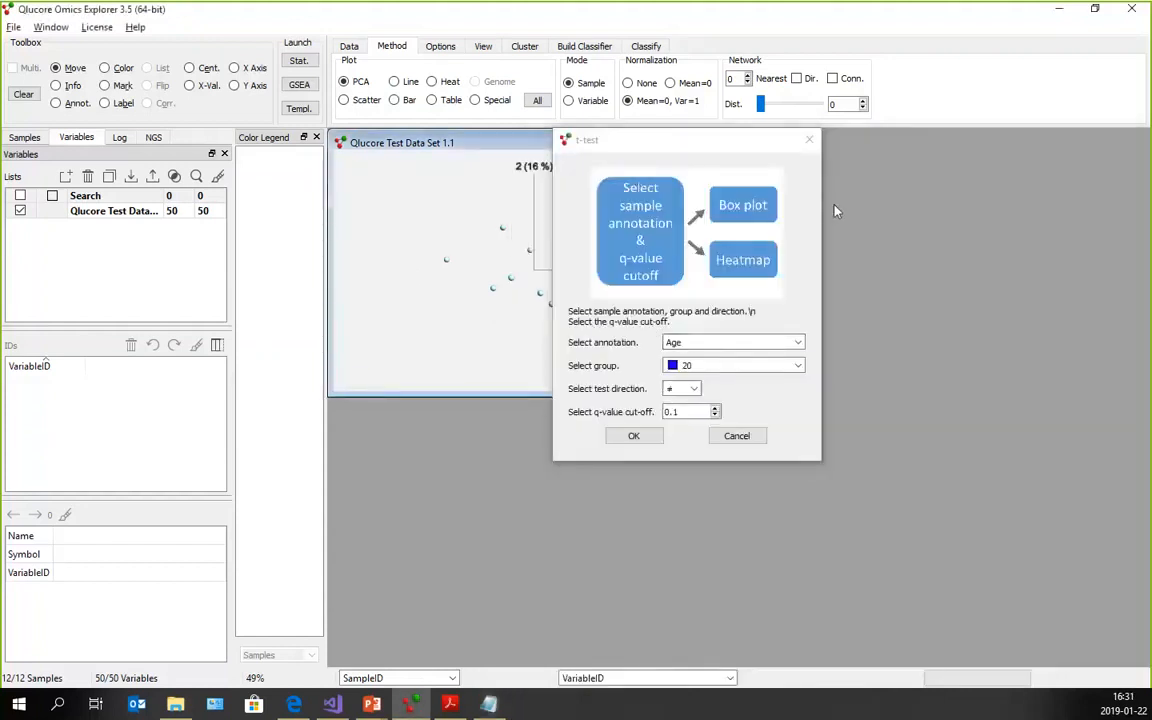
# Choose Gender as the t-test's sample annotation and Male as its group.
pyautogui.click(1008, 375)
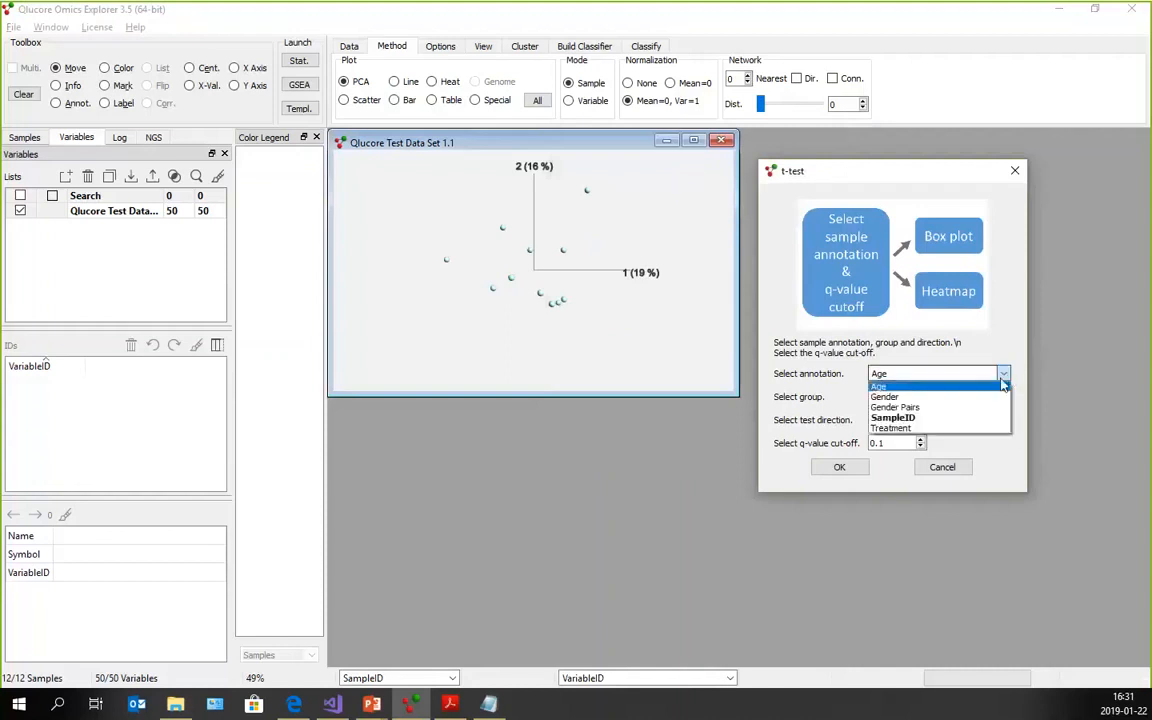
pyautogui.click(985, 399)
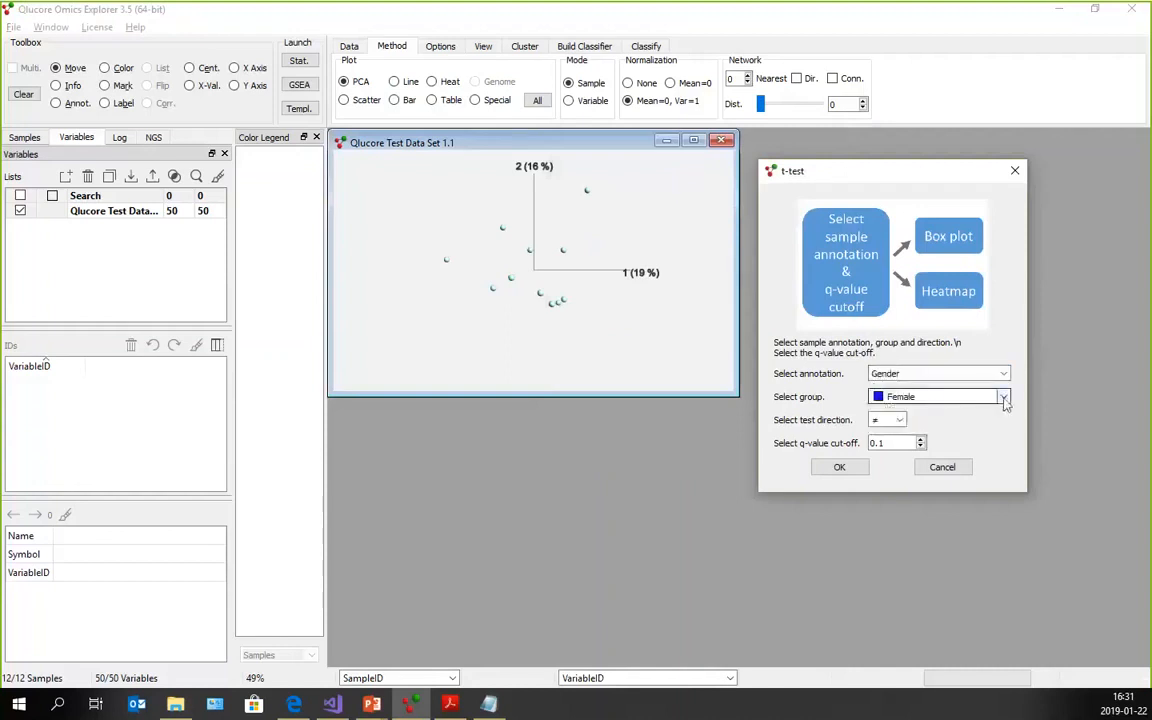
pyautogui.click(1000, 398)
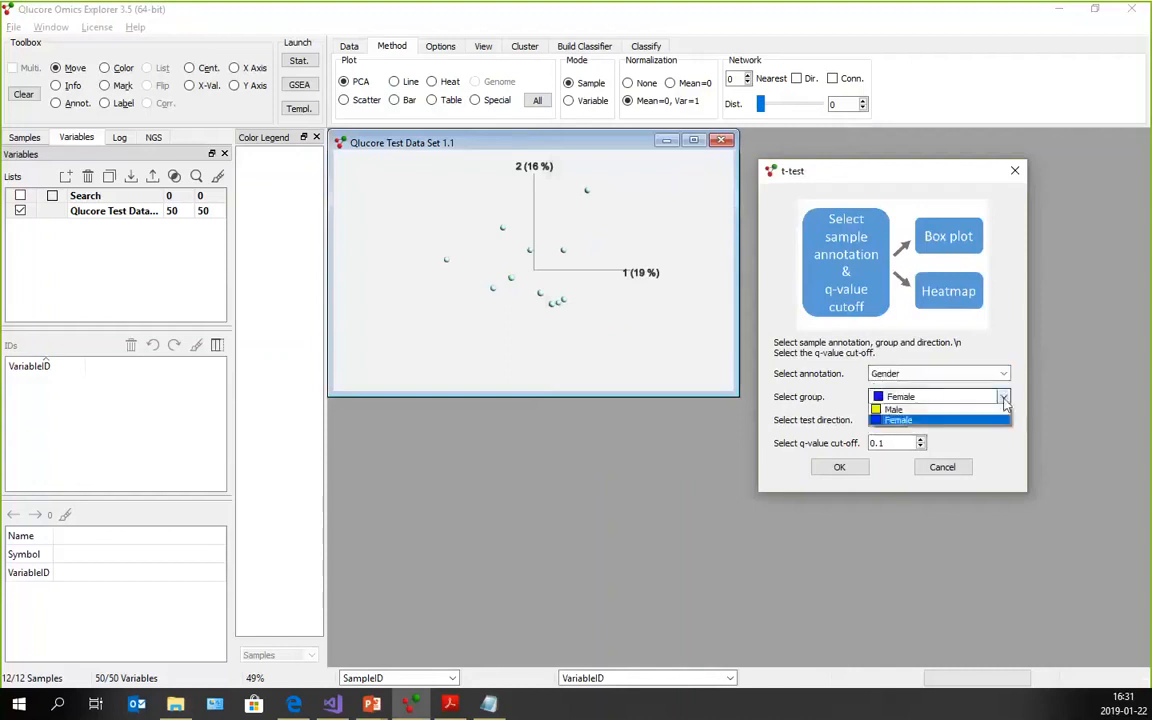
pyautogui.click(905, 409)
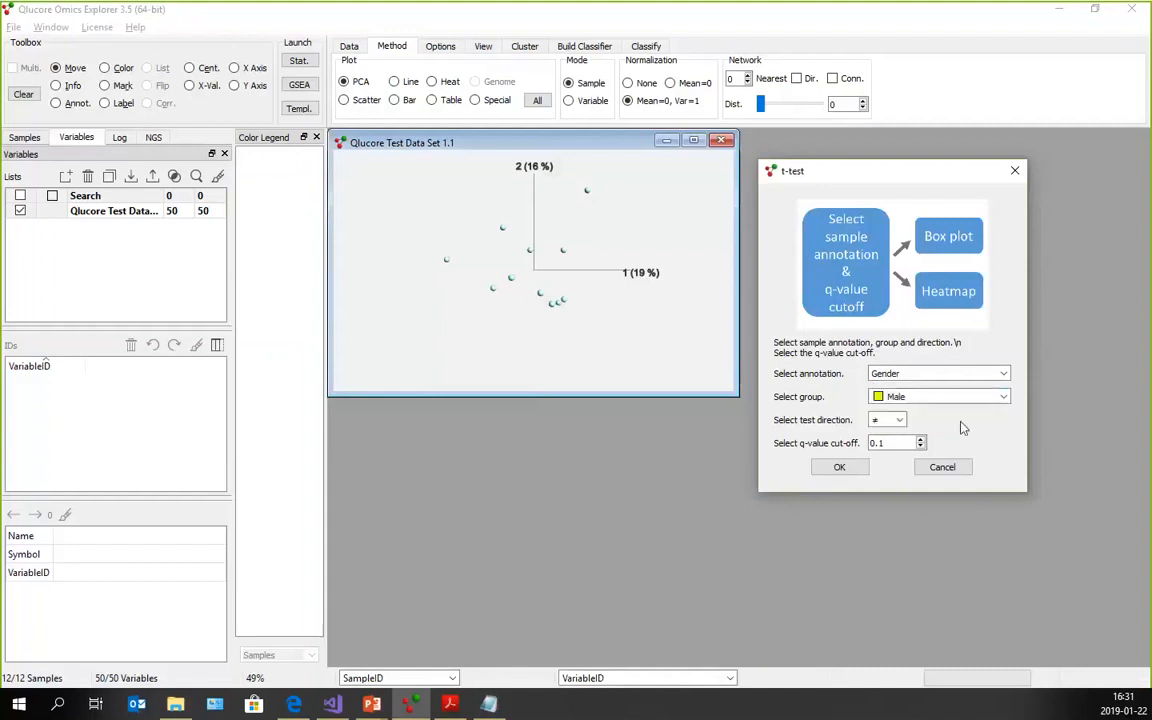
# Run the t-test with test direction < and a q-value cut-off of 0.8.
pyautogui.click(898, 421)
pyautogui.click(878, 450)
pyautogui.click(897, 442)
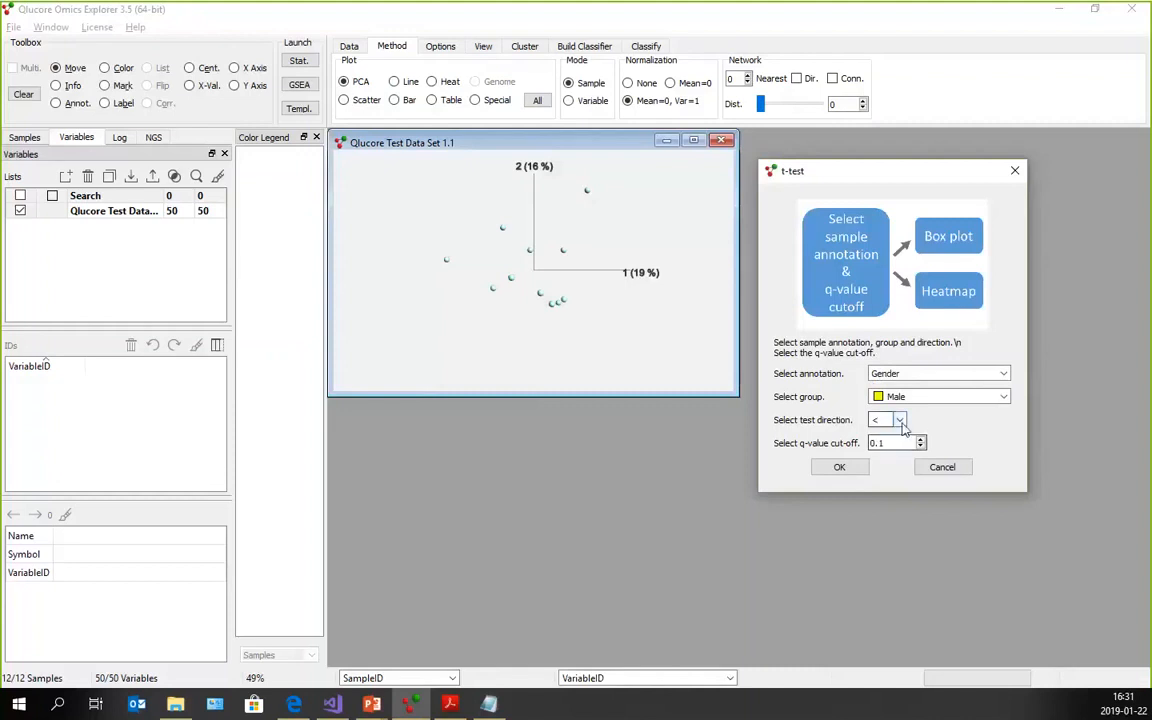
pyautogui.press('BackSpace')
pyautogui.write('8')
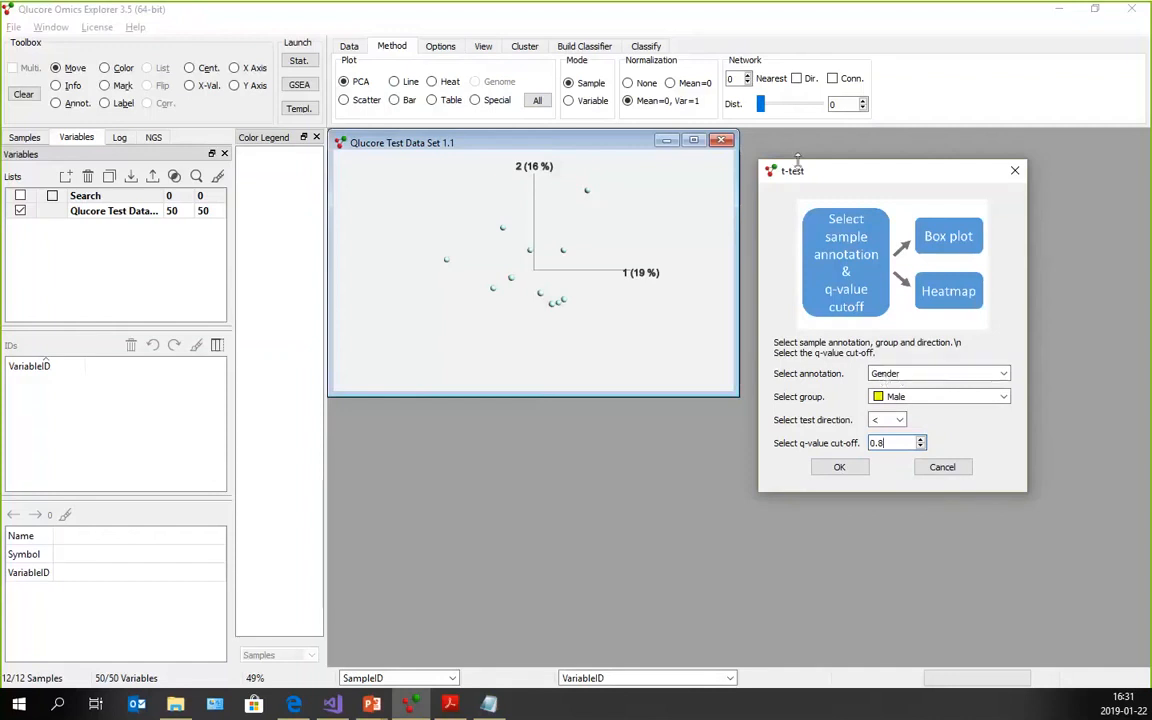
pyautogui.moveTo(797, 165); pyautogui.dragTo(806, 136)
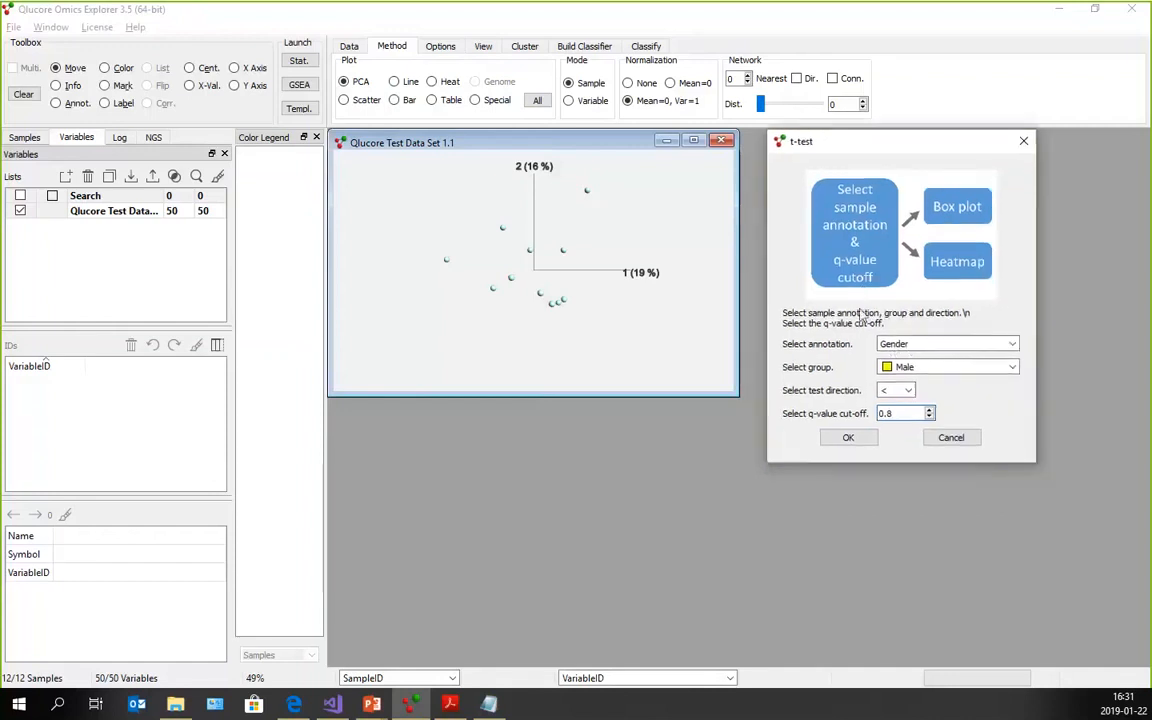
pyautogui.click(846, 440)
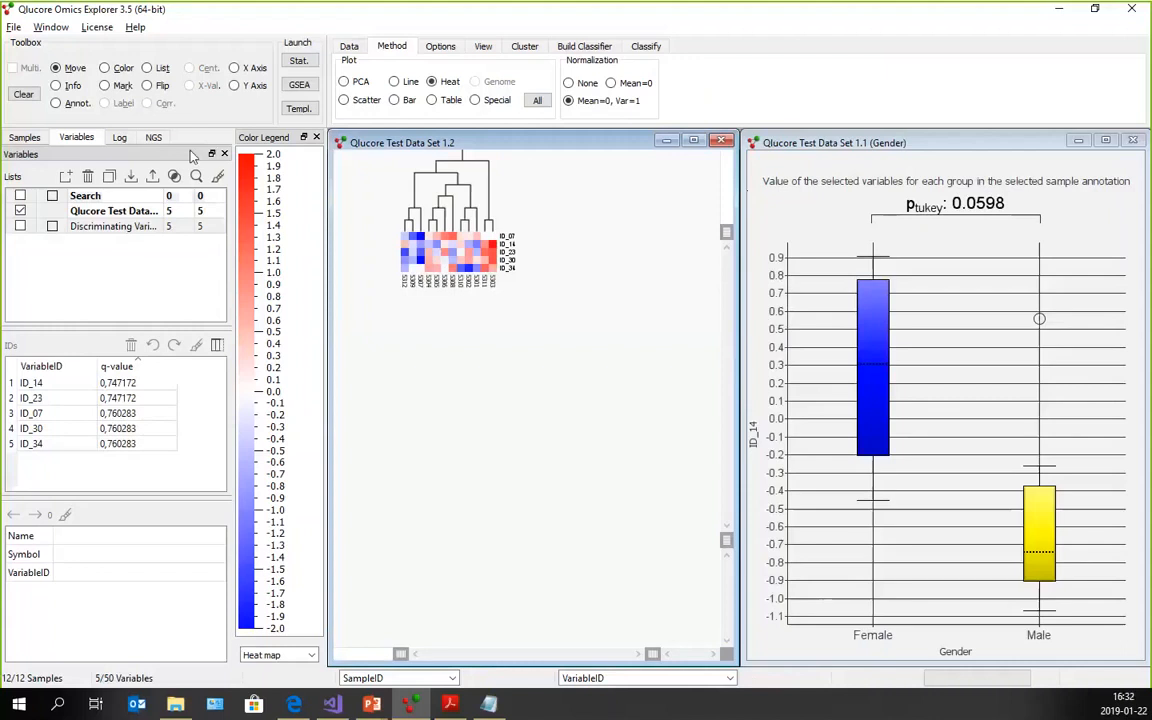
# Inspect the discriminating variables list and the details of its variables ID_14 and ID_34.
pyautogui.click(100, 228)
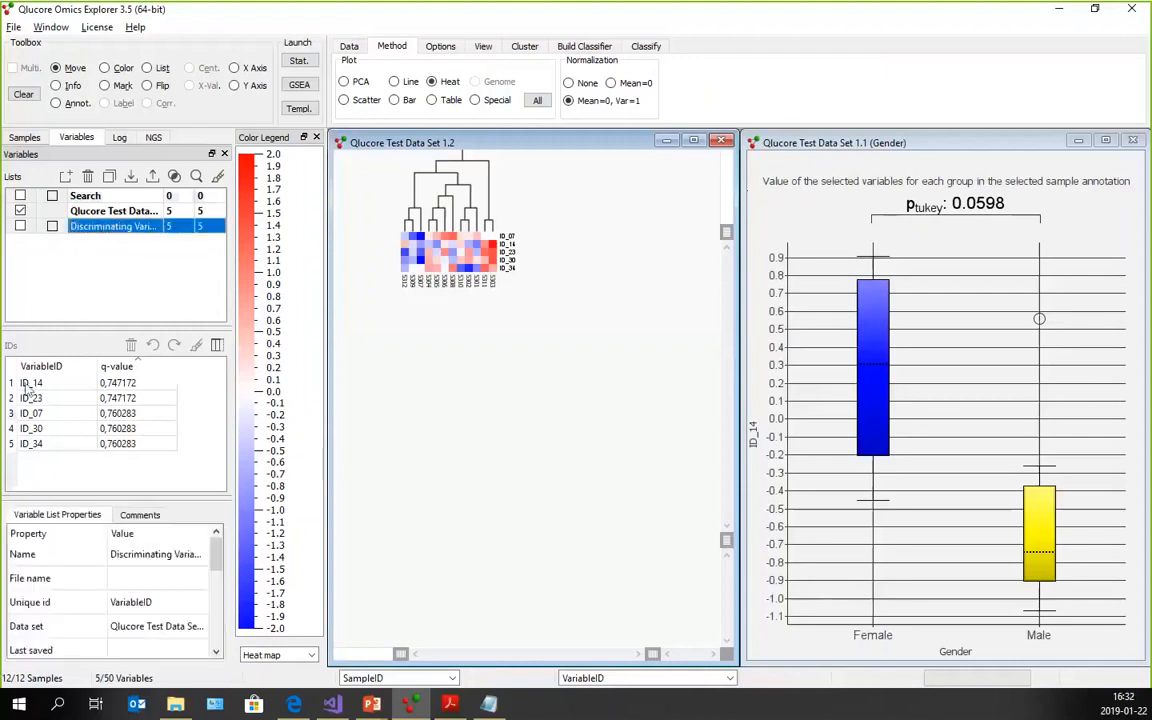
pyautogui.click(116, 384)
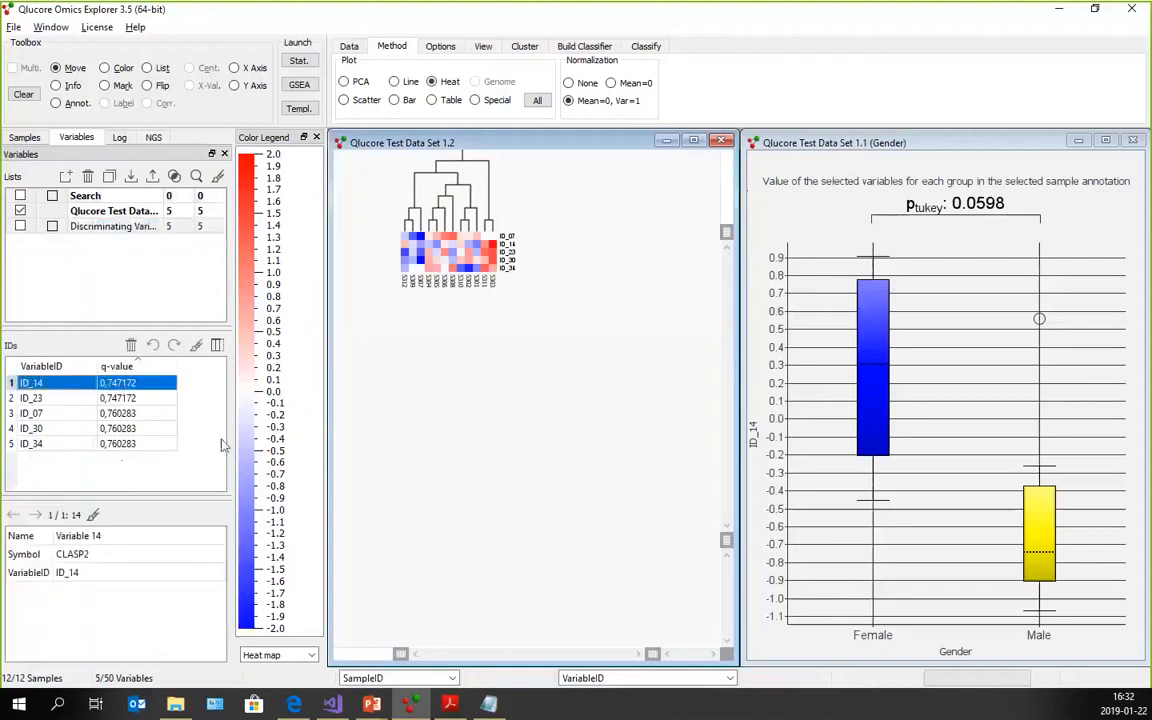
pyautogui.click(106, 446)
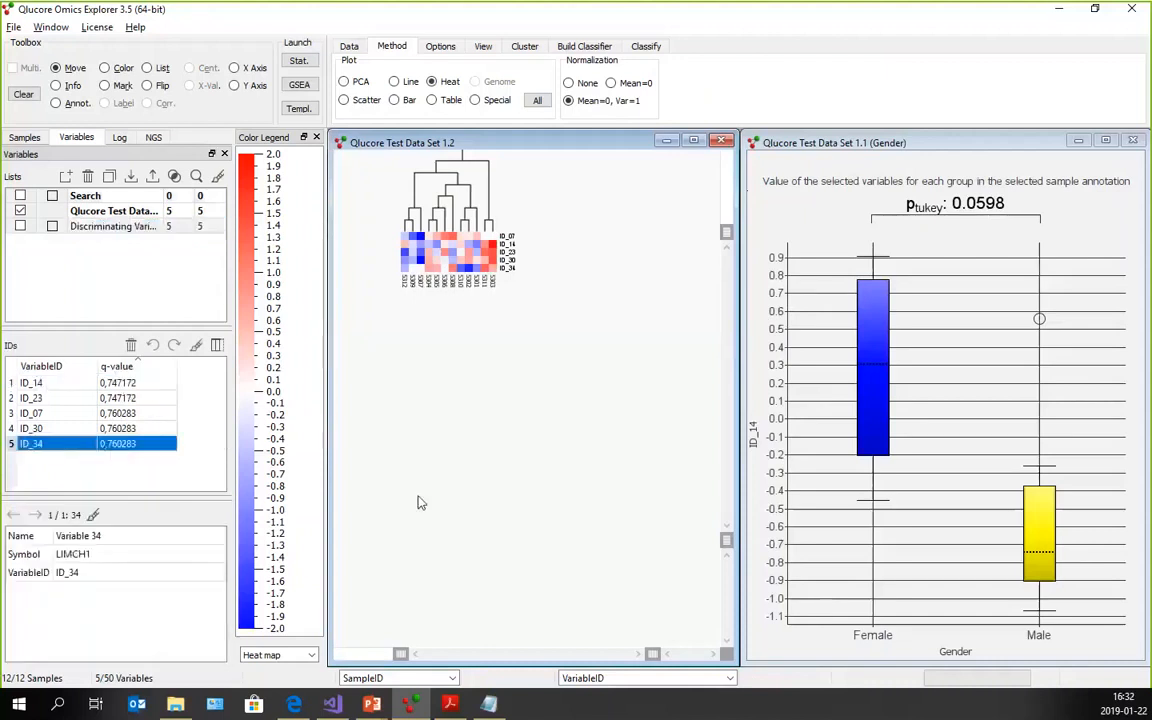
pyautogui.click(82, 384)
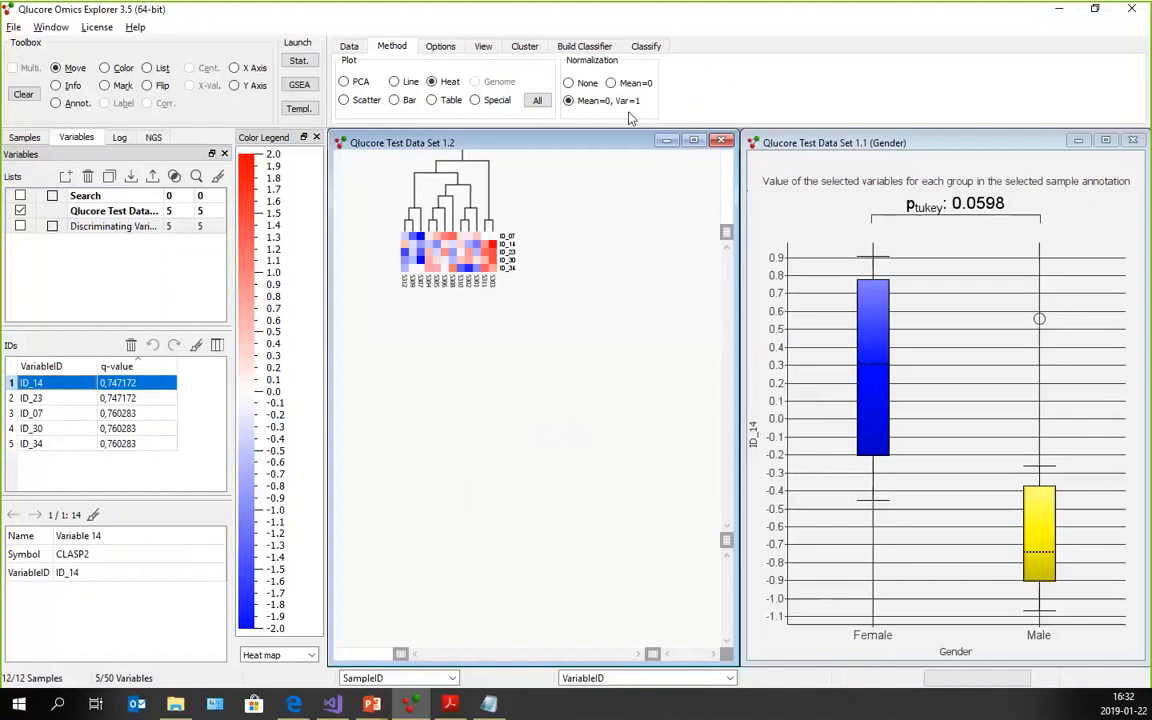
# Review the variance filter and two group comparison settings that the template applied to the heat map.
pyautogui.click(297, 62)
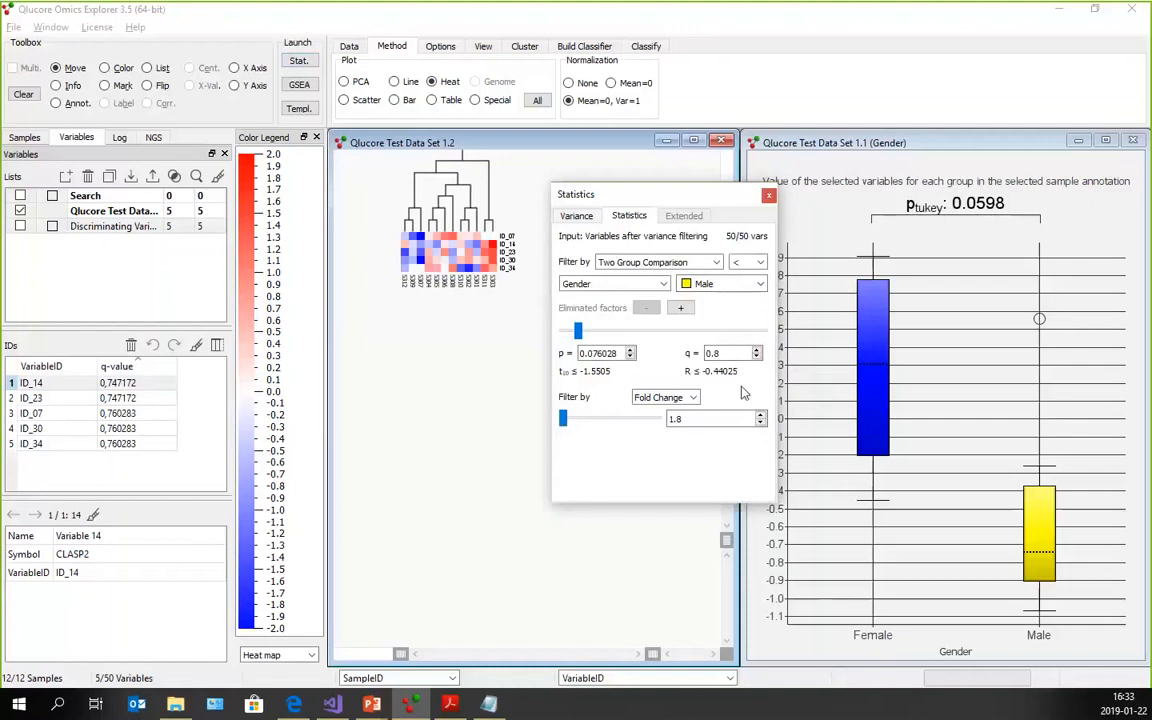
pyautogui.click(576, 216)
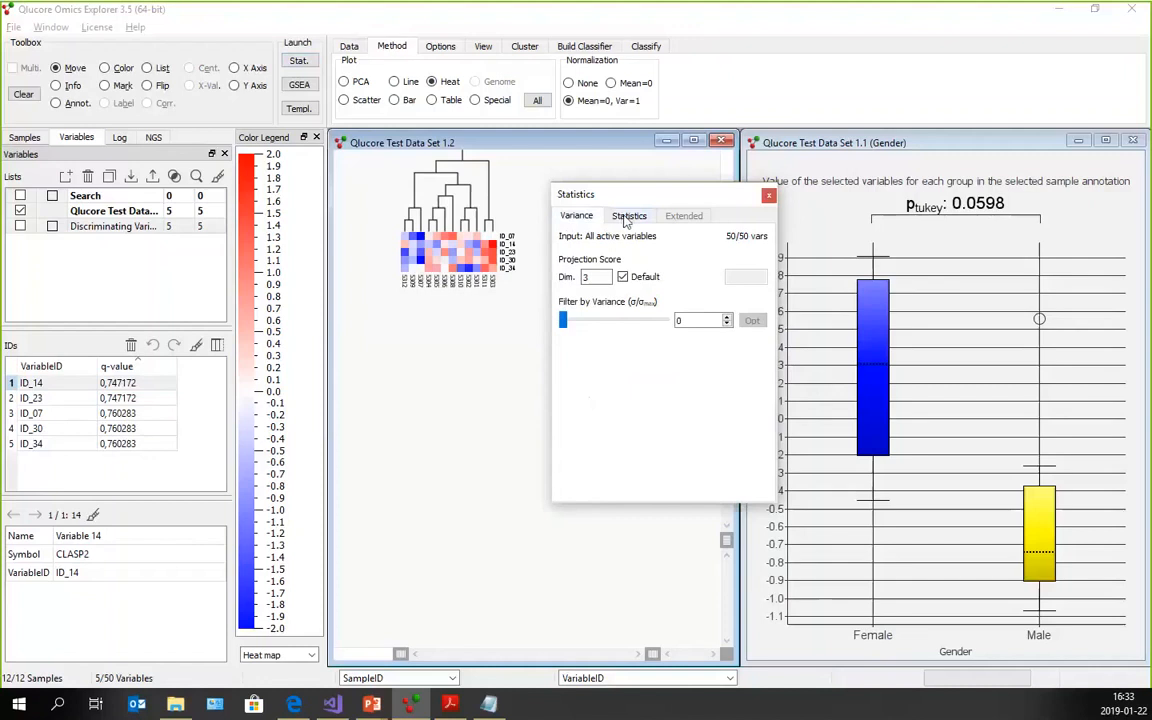
pyautogui.moveTo(563, 320)
pyautogui.mouseDown()
pyautogui.moveTo(607, 320)
pyautogui.moveTo(516, 323)
pyautogui.mouseUp()
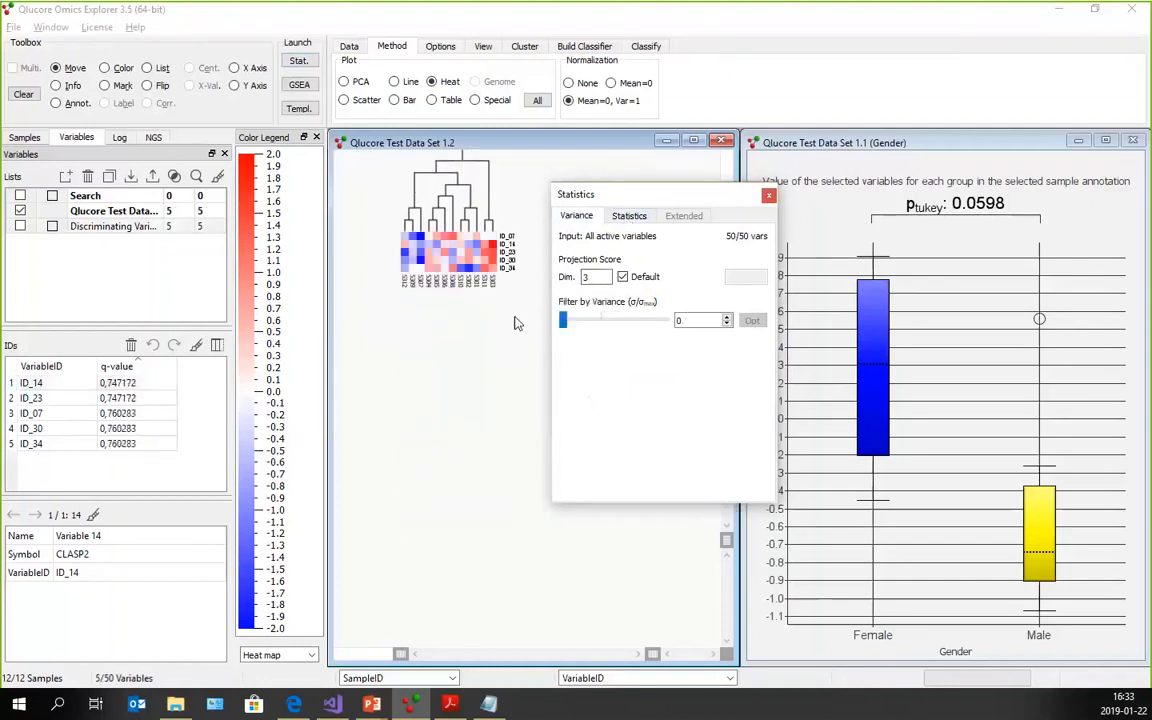
pyautogui.click(629, 215)
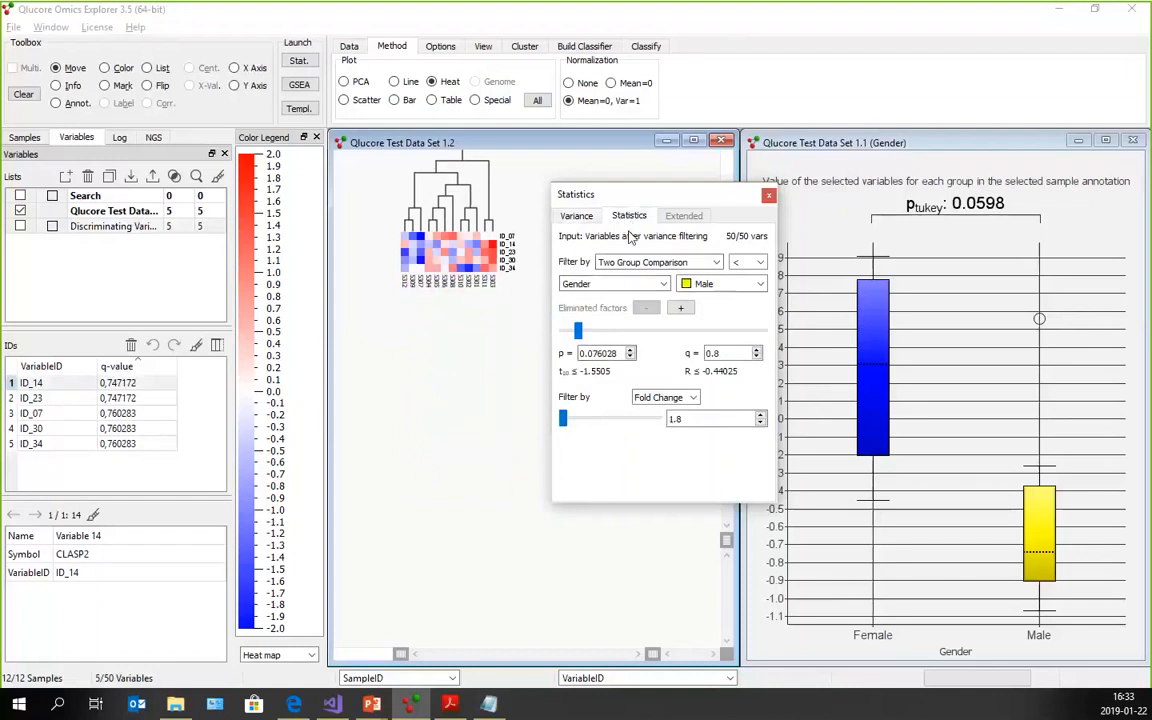
pyautogui.click(576, 217)
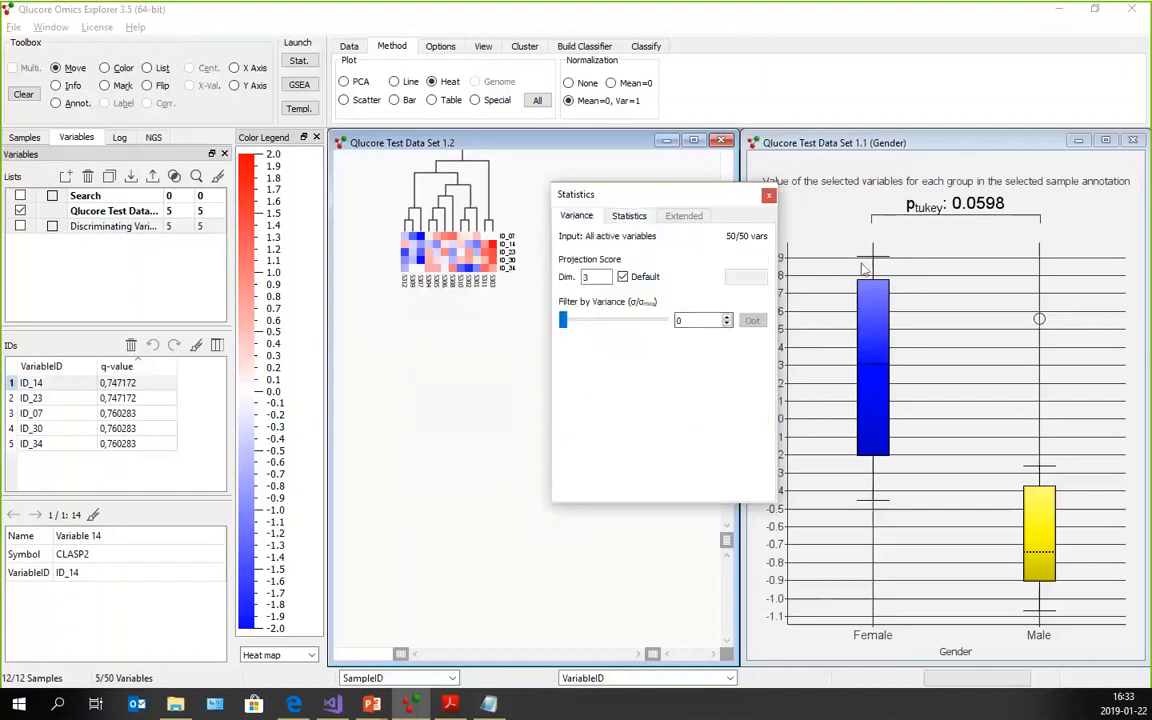
pyautogui.click(769, 196)
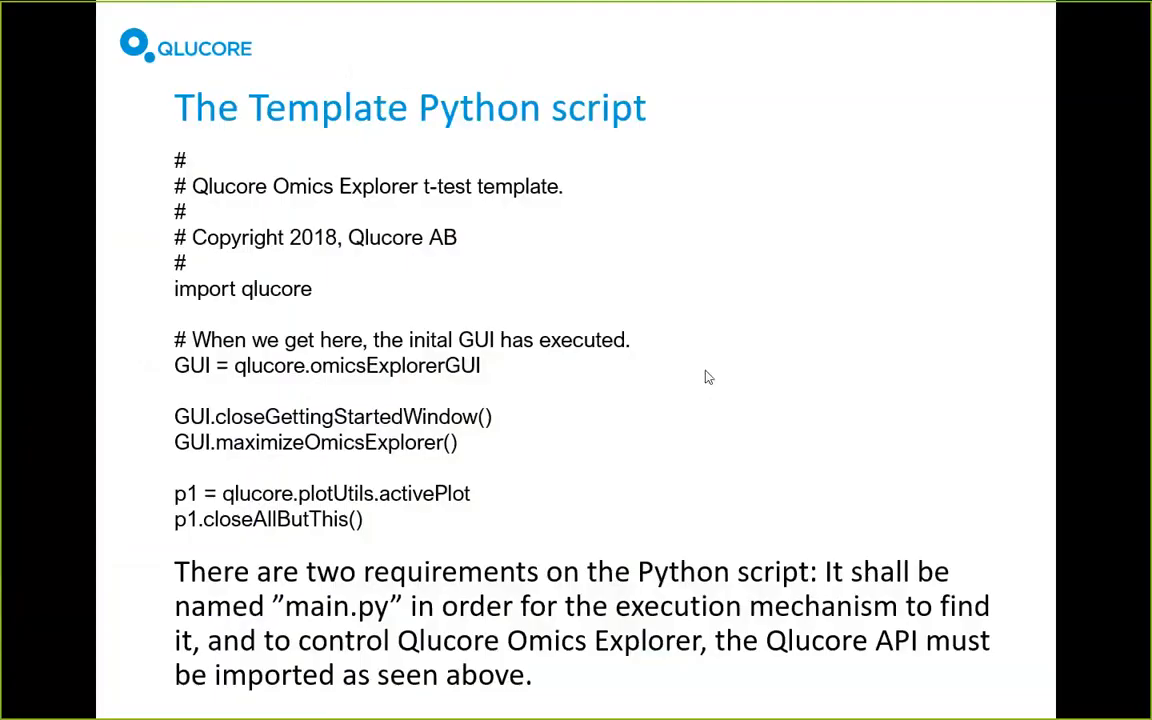
pyautogui.click(717, 301)
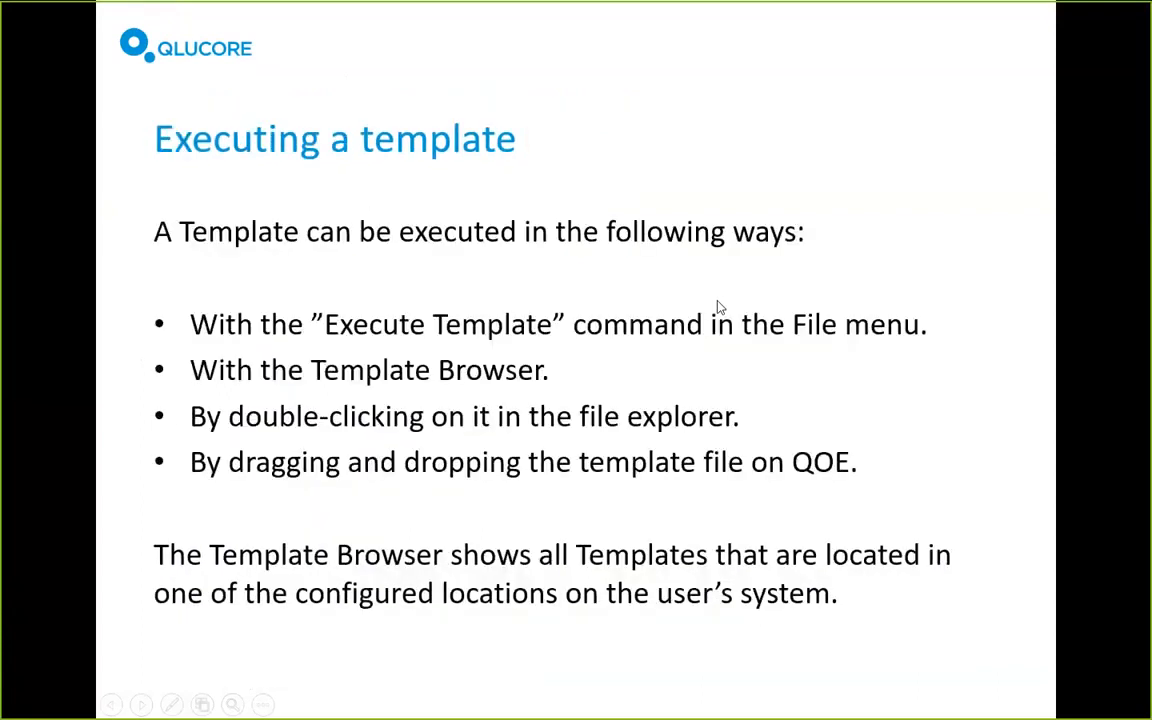
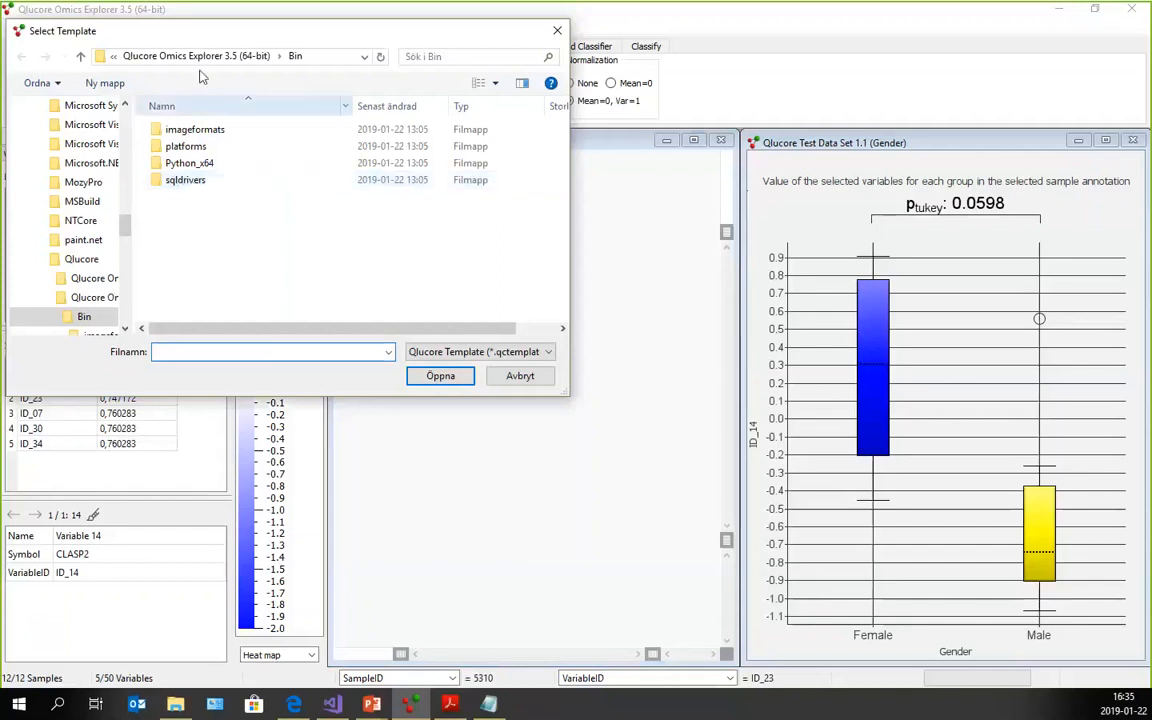
# Browse to the Projects\OmicsExplorer\install\Example\Templates folder for selecting a template file.
pyautogui.moveTo(124, 235)
pyautogui.mouseDown()
pyautogui.moveTo(124, 140)
pyautogui.moveTo(122, 199)
pyautogui.moveTo(121, 167)
pyautogui.moveTo(51, 155)
pyautogui.moveTo(40, 170)
pyautogui.mouseUp()
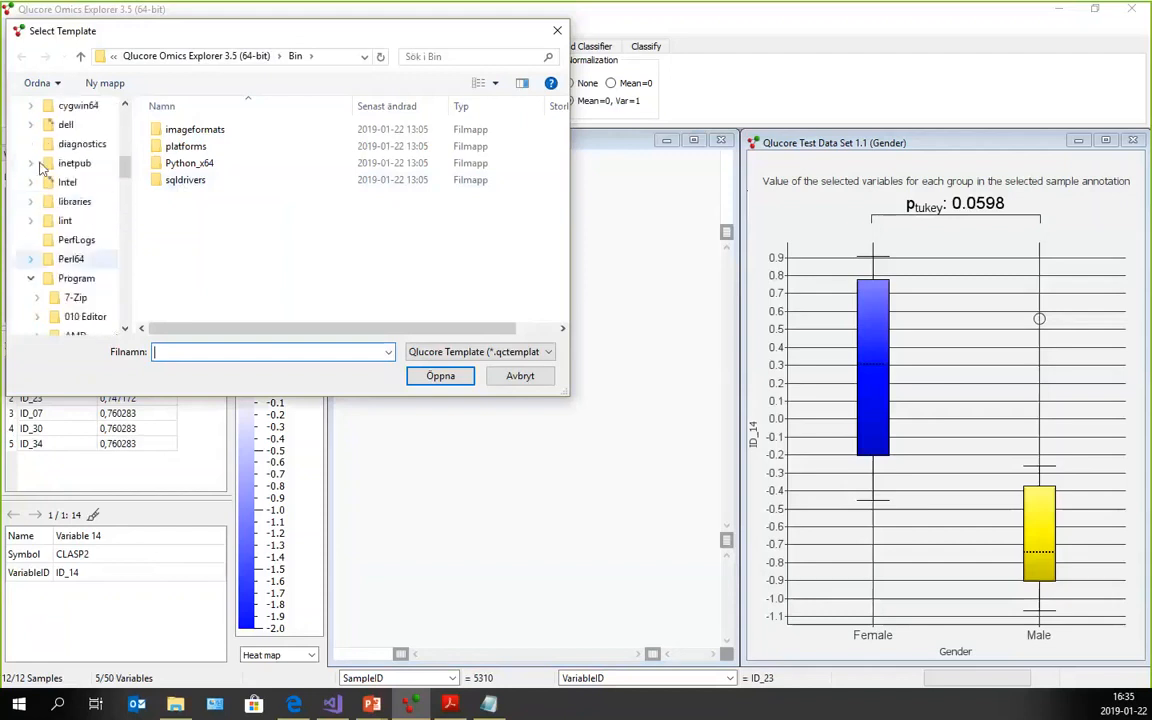
pyautogui.click(32, 280)
pyautogui.scroll(-1, 40, 285)
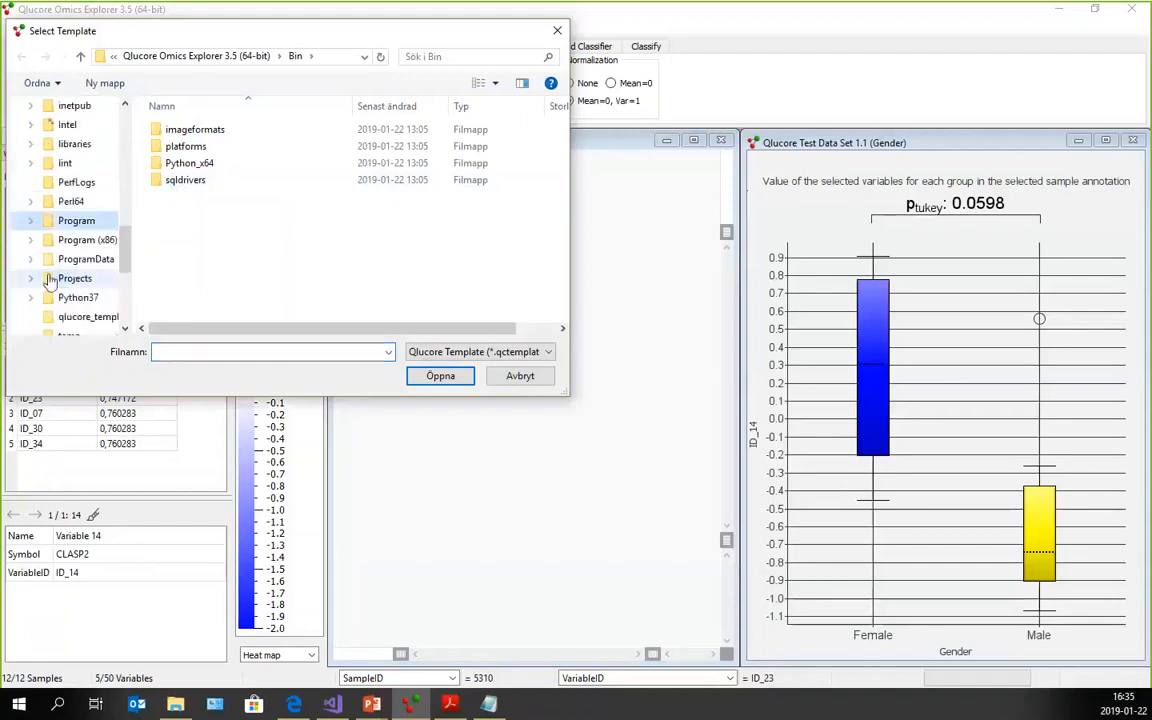
pyautogui.click(58, 278)
pyautogui.doubleClick(185, 148)
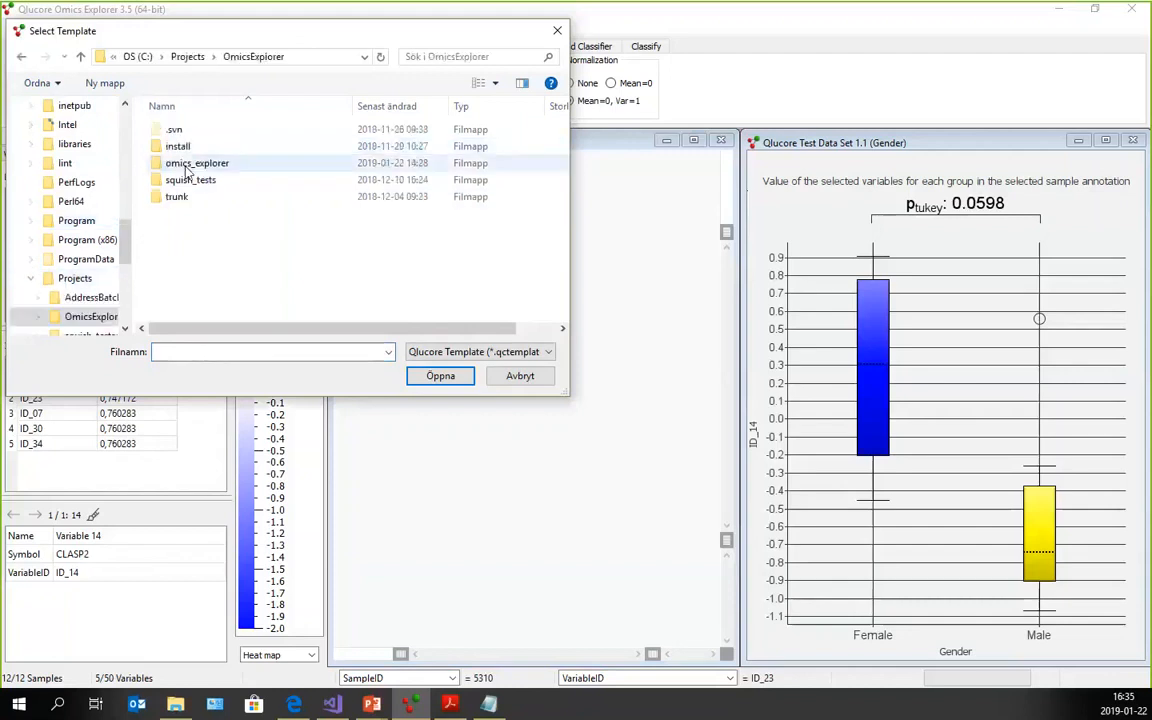
pyautogui.doubleClick(185, 147)
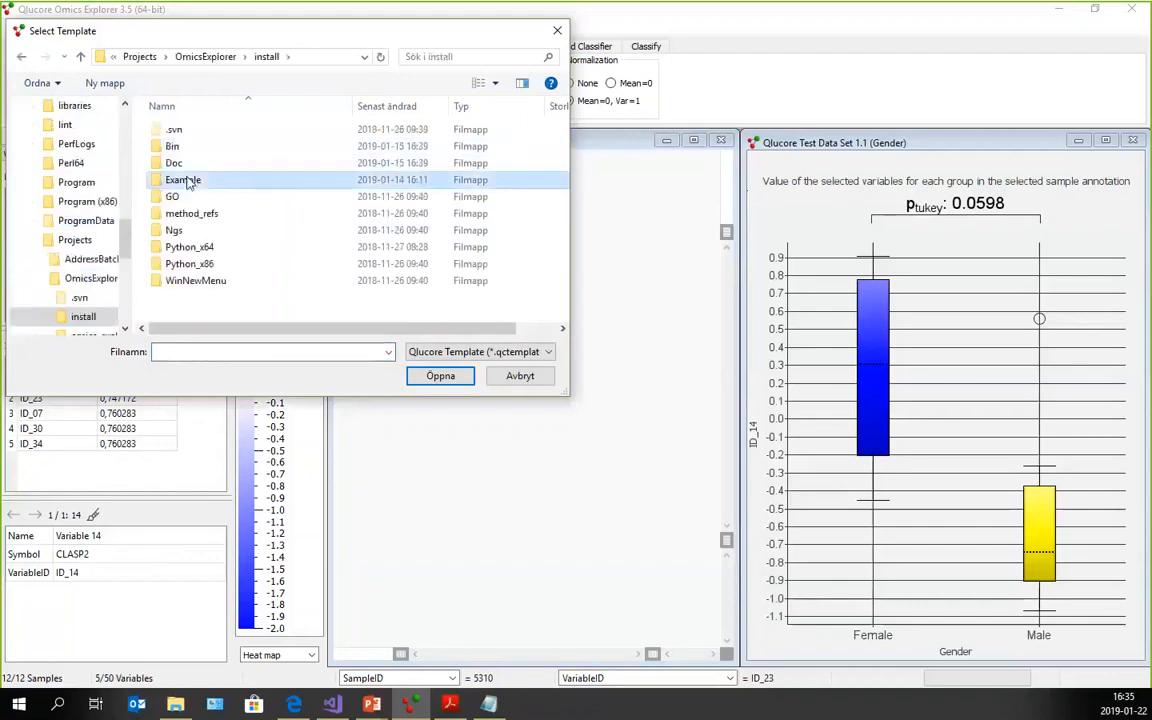
pyautogui.doubleClick(186, 181)
pyautogui.doubleClick(188, 196)
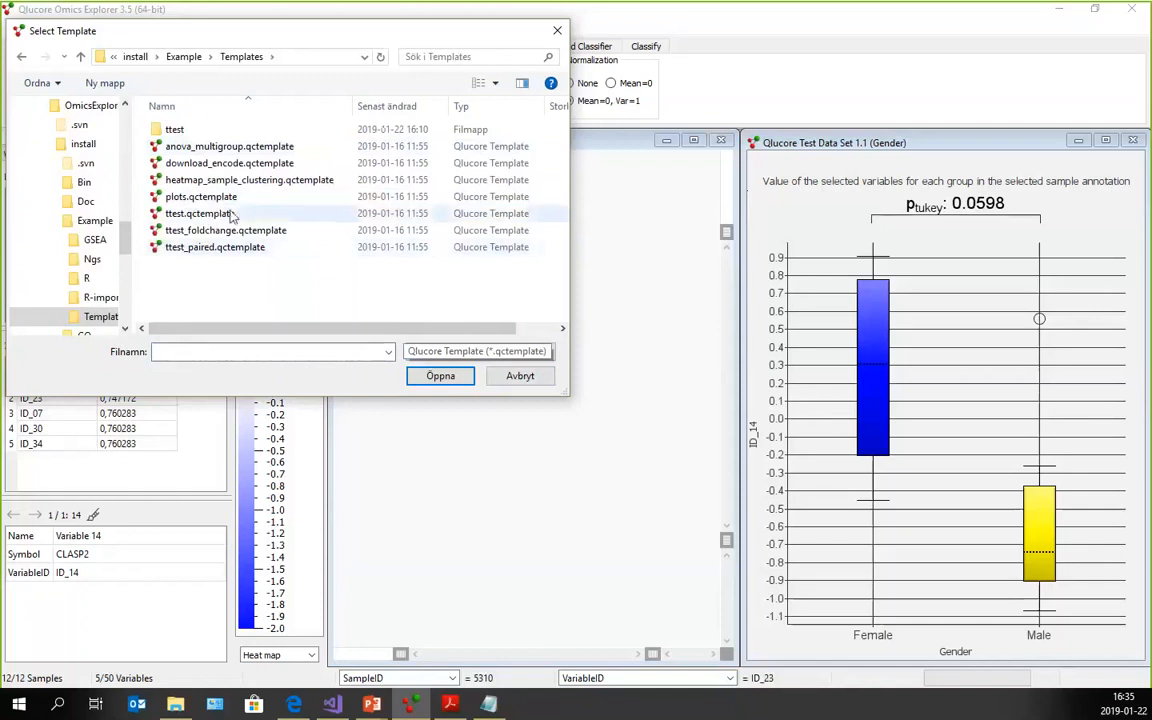
# Execute the plots.qctemplate template to create the sample PCA, variable PCA and heat map plots.
pyautogui.click(213, 203)
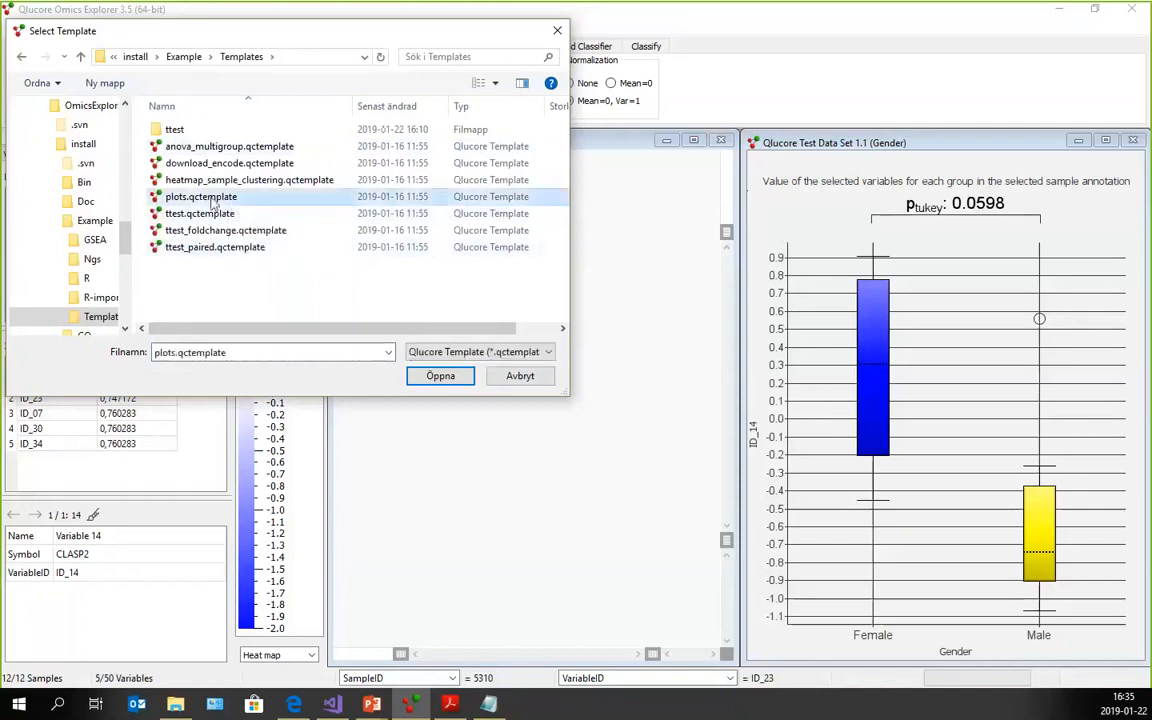
pyautogui.click(440, 376)
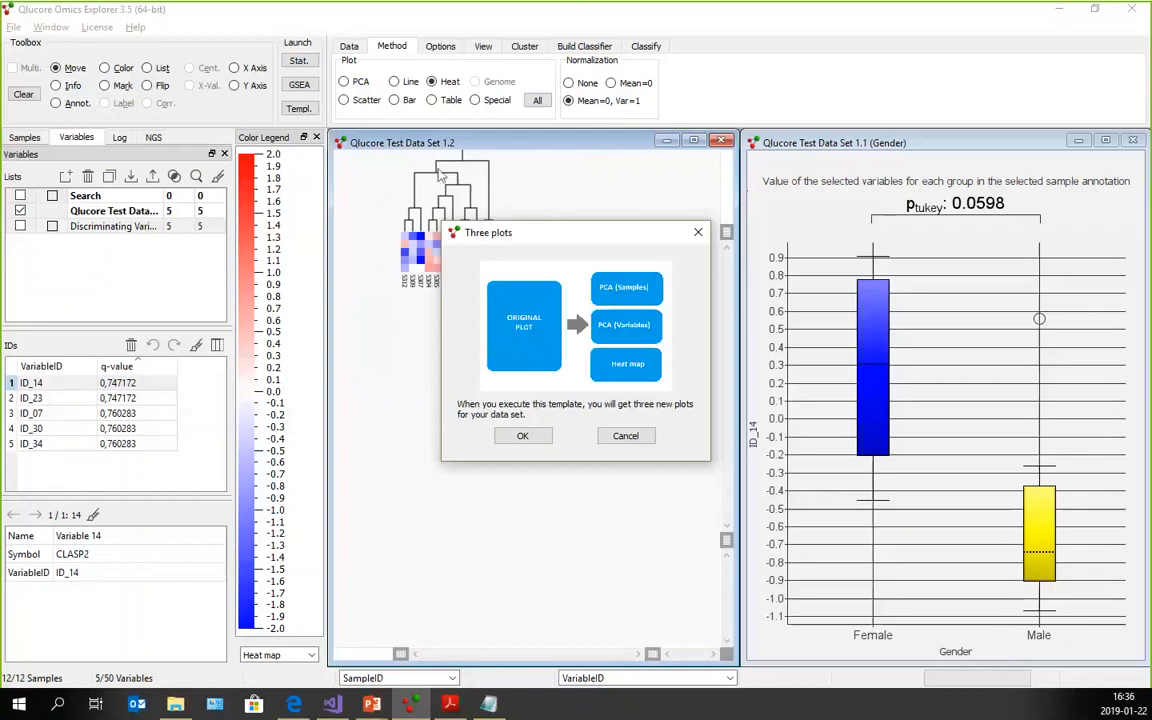
pyautogui.click(521, 439)
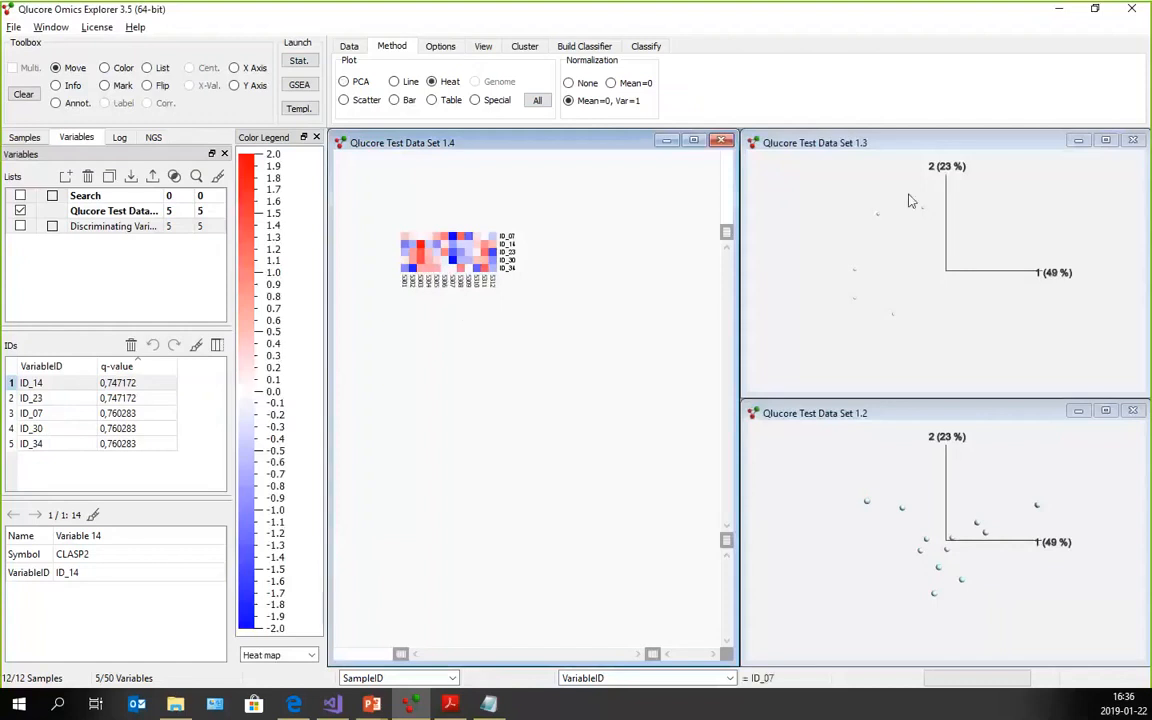
# Rotate the sample and variable PCA plots to examine them in three dimensions.
pyautogui.click(928, 285)
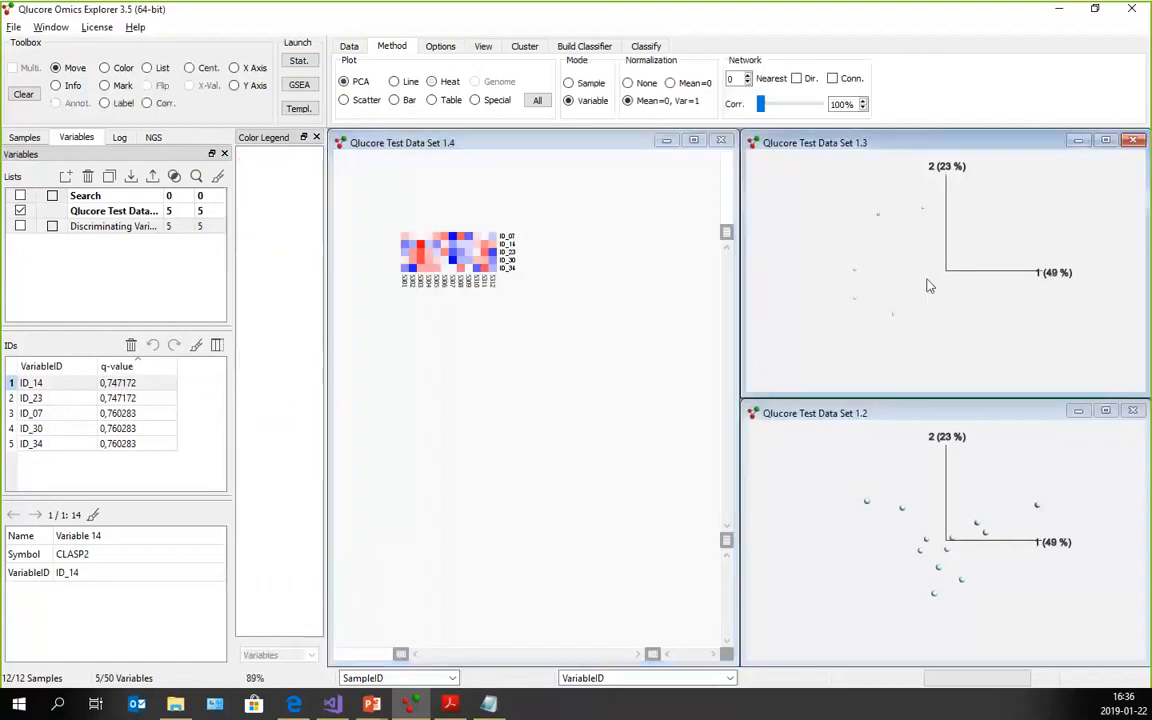
pyautogui.moveTo(930, 475)
pyautogui.mouseDown()
pyautogui.moveTo(936, 522)
pyautogui.moveTo(905, 518)
pyautogui.mouseUp()
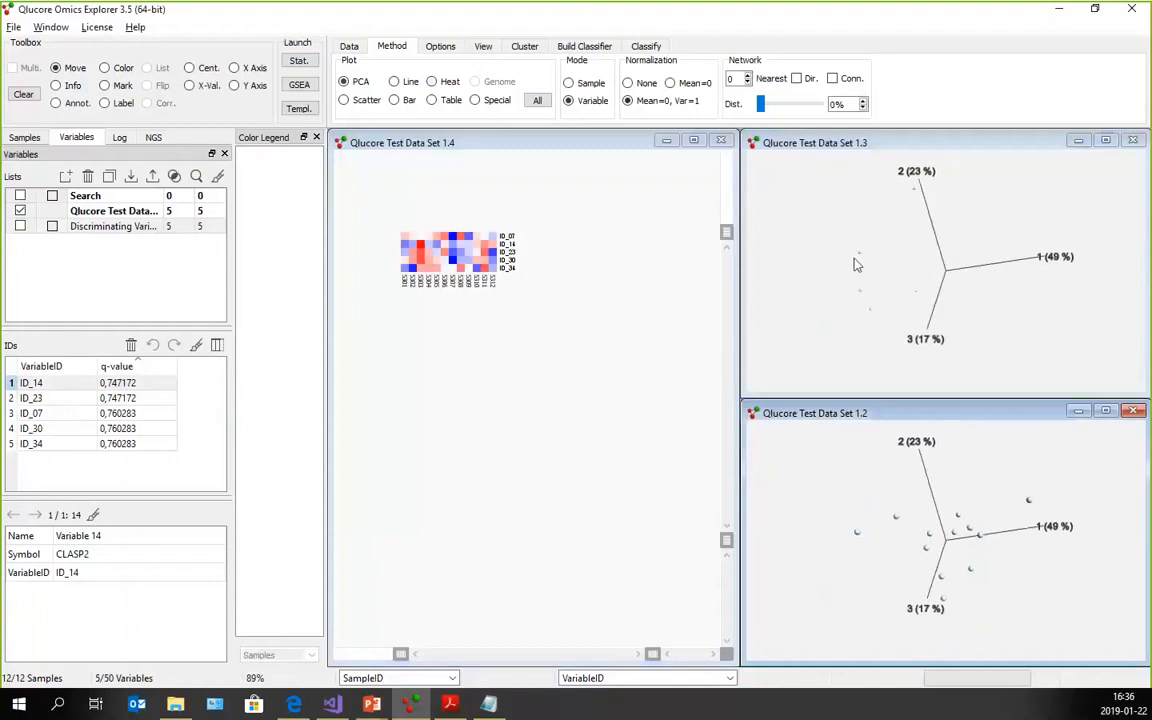
pyautogui.moveTo(856, 260); pyautogui.dragTo(753, 239)
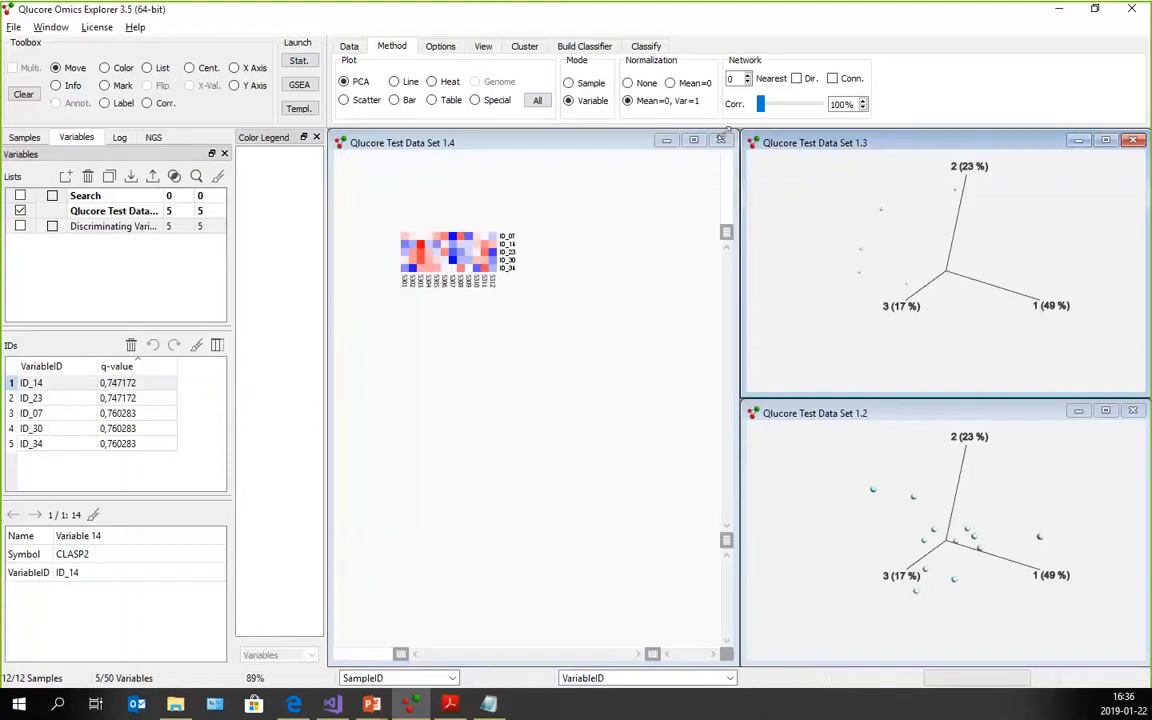
# Close the heat map and sample PCA plots and move the remaining variable PCA plot to the middle of the workspace.
pyautogui.click(725, 142)
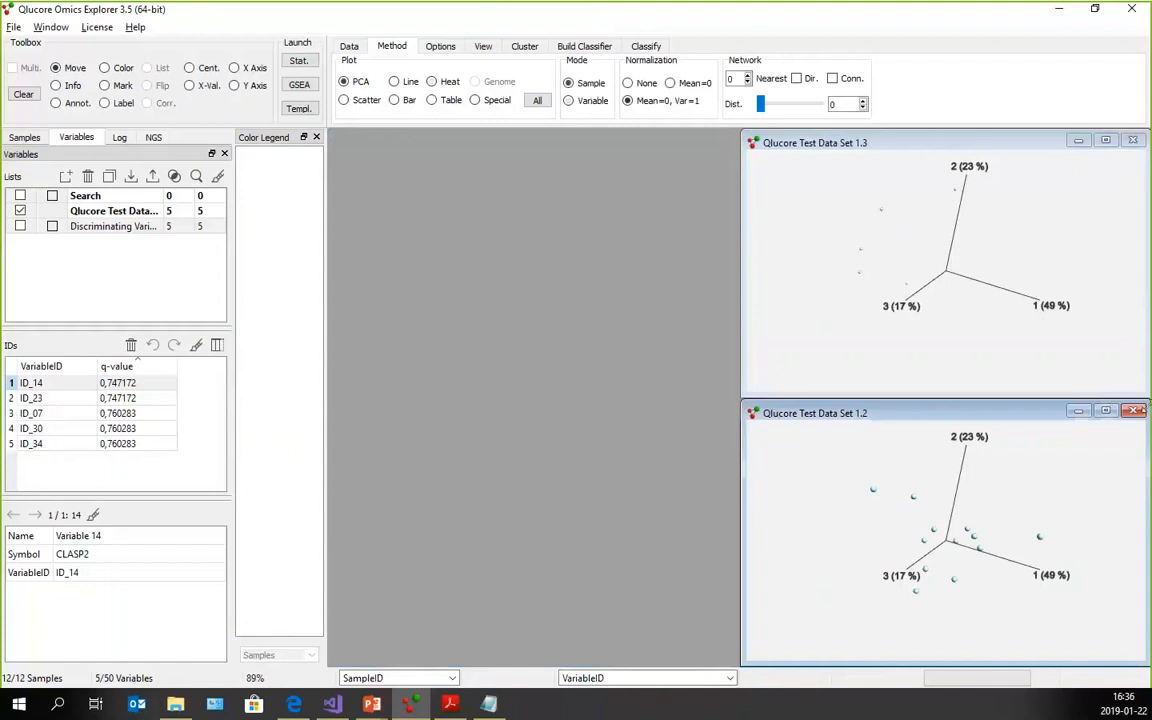
pyautogui.click(1136, 409)
pyautogui.moveTo(878, 152)
pyautogui.mouseDown()
pyautogui.moveTo(573, 253)
pyautogui.moveTo(594, 252)
pyautogui.mouseUp()
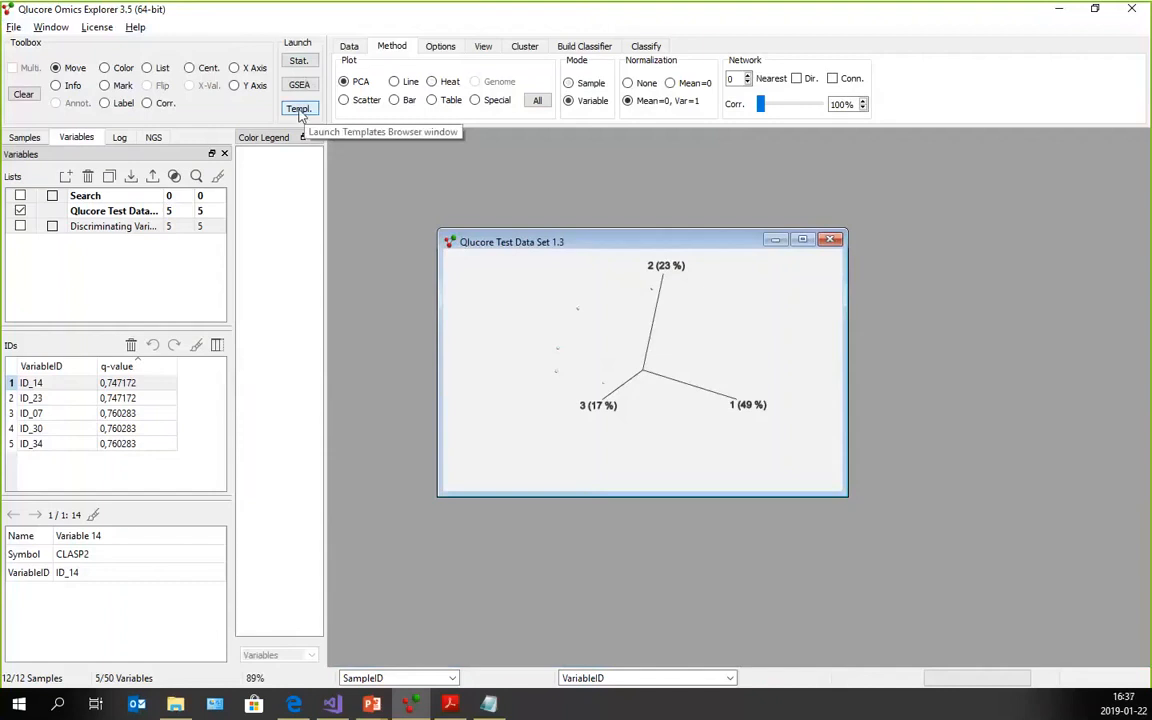
# Open the Template Browser and review the descriptions and options of the t-test, fold-change, paired, Three plots and heatmap clustering templates.
pyautogui.click(13, 27)
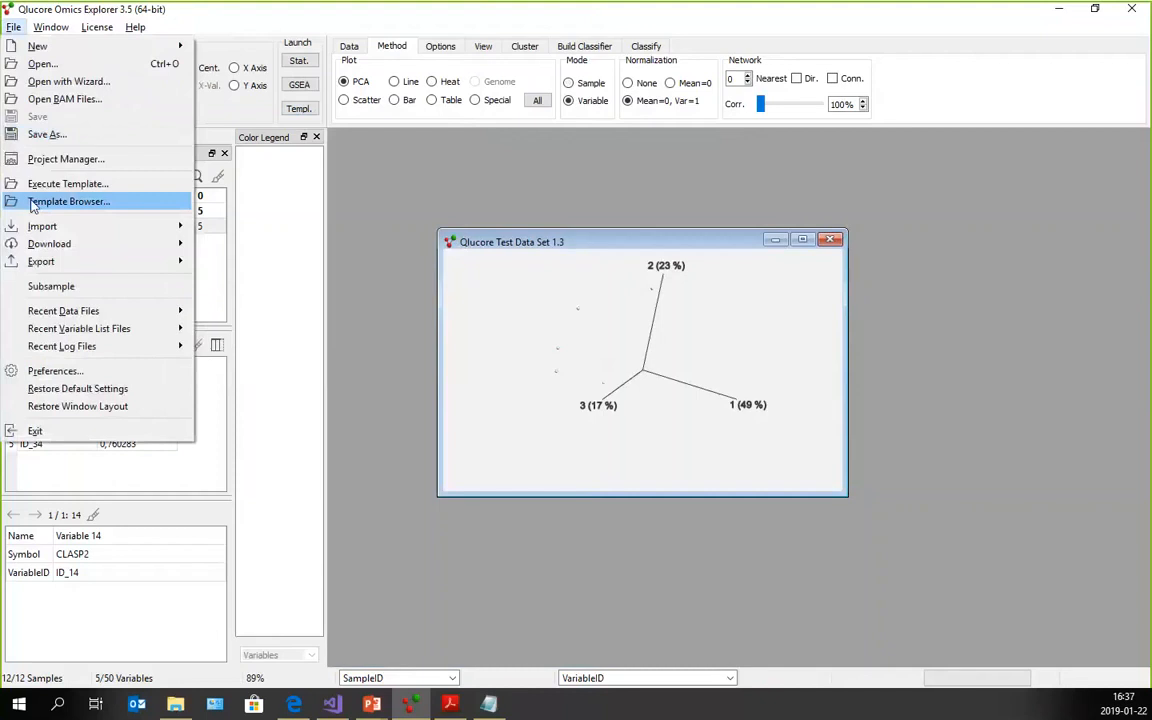
pyautogui.click(297, 109)
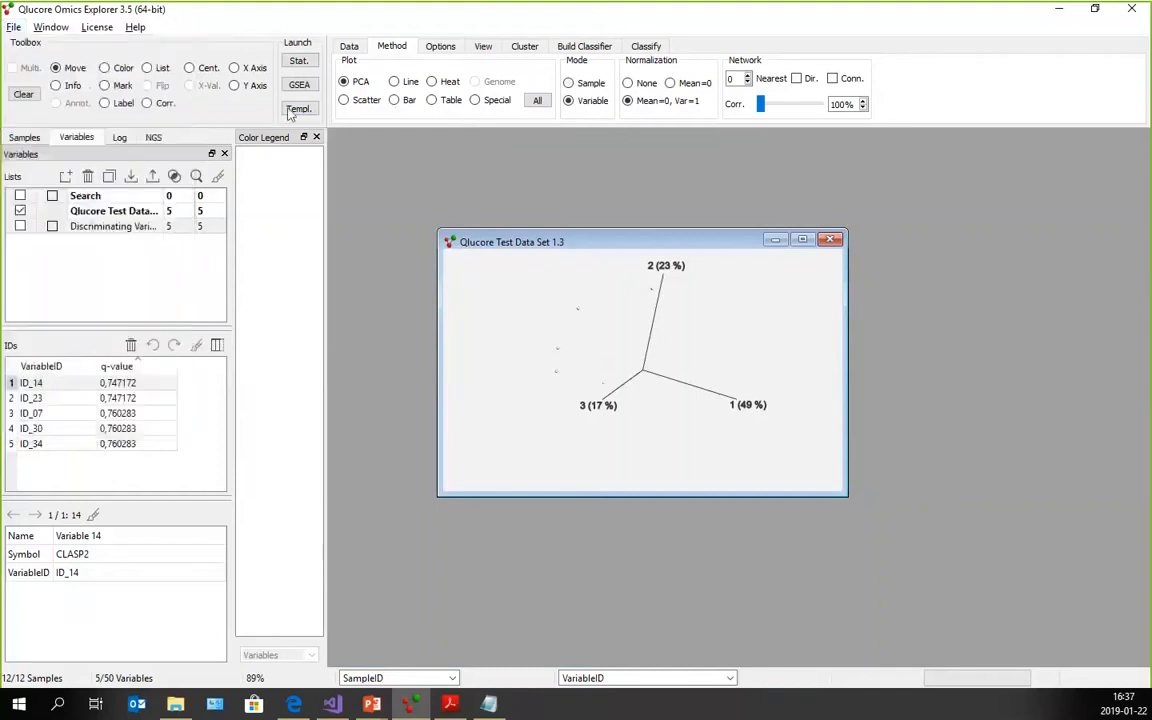
pyautogui.click(300, 110)
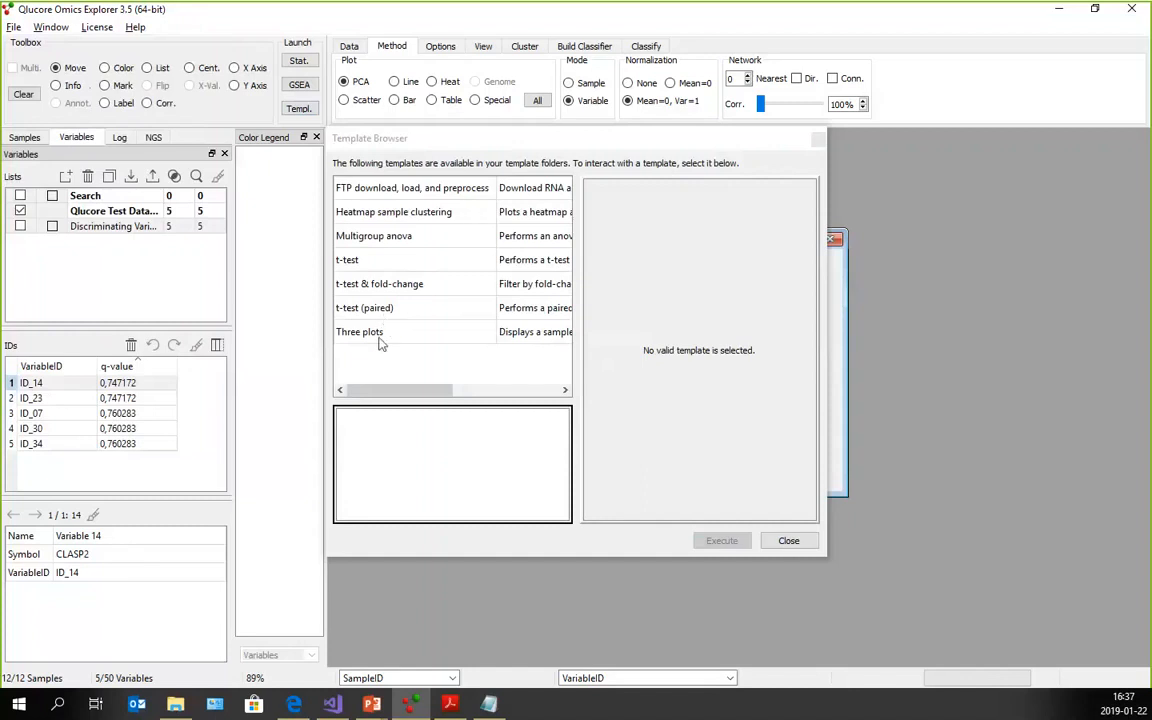
pyautogui.click(404, 264)
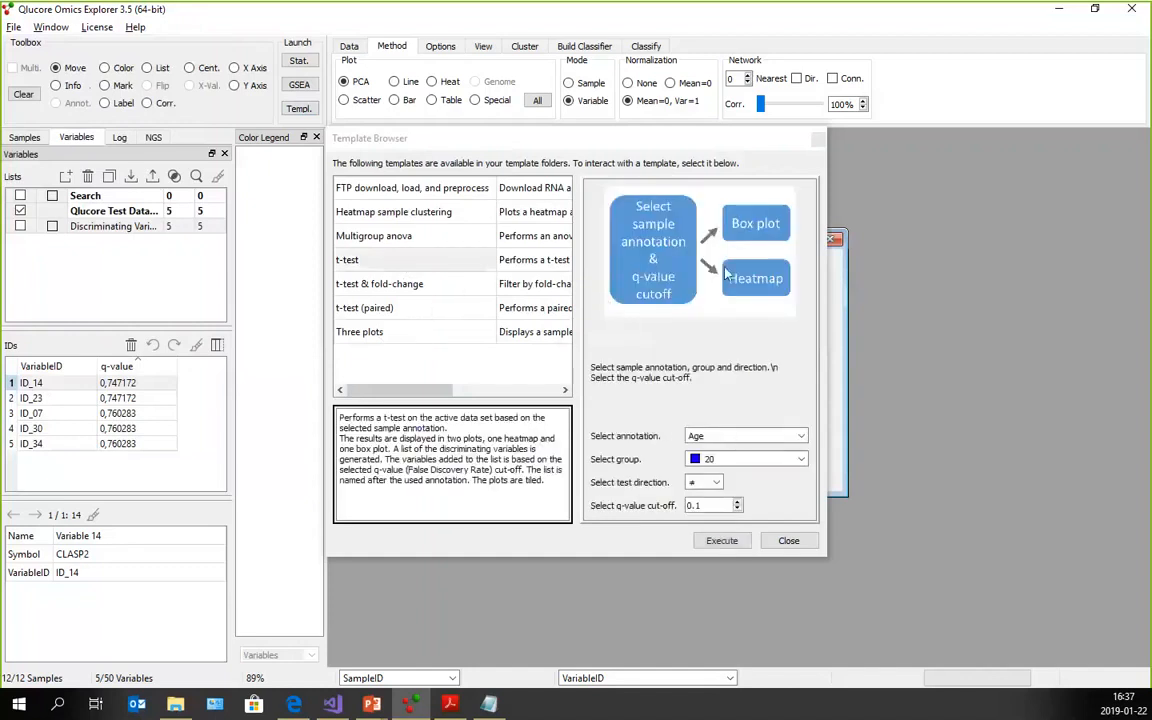
pyautogui.click(382, 284)
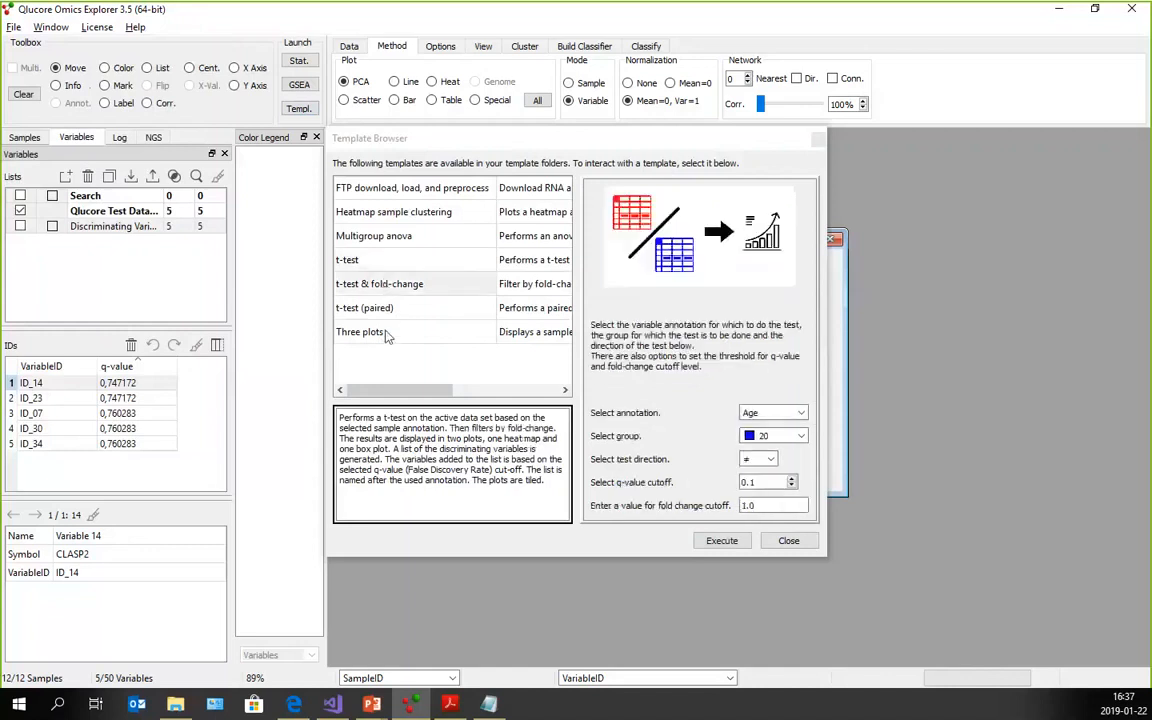
pyautogui.click(380, 312)
pyautogui.click(381, 331)
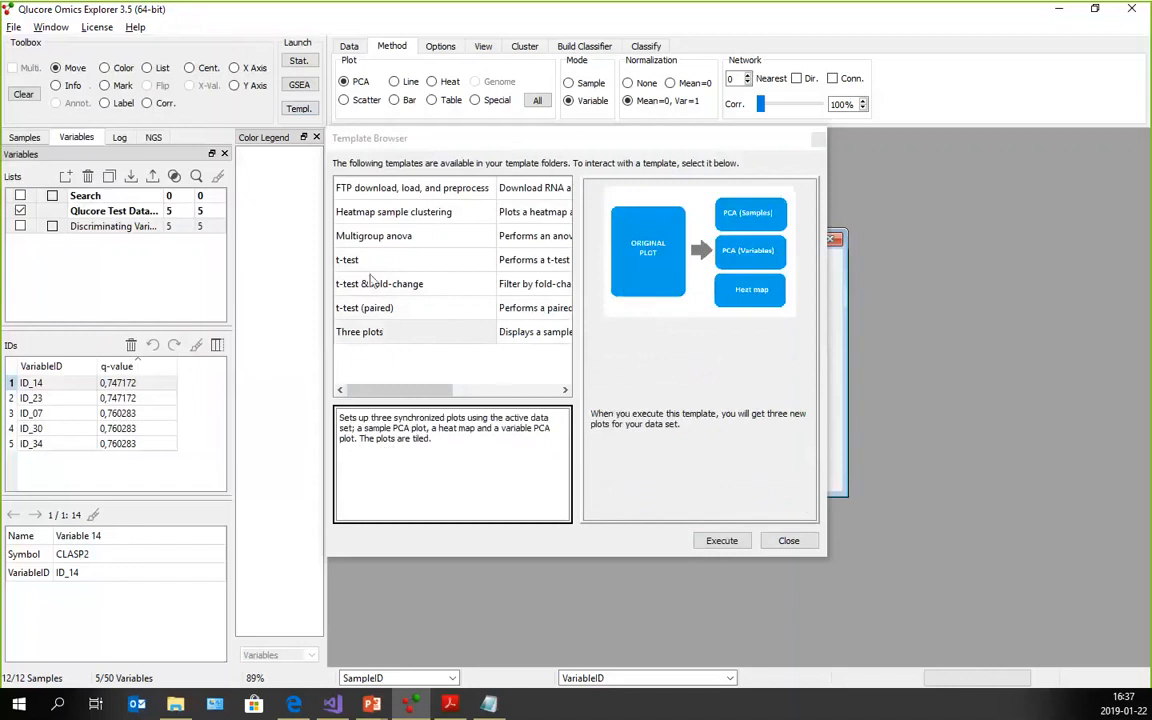
pyautogui.click(364, 215)
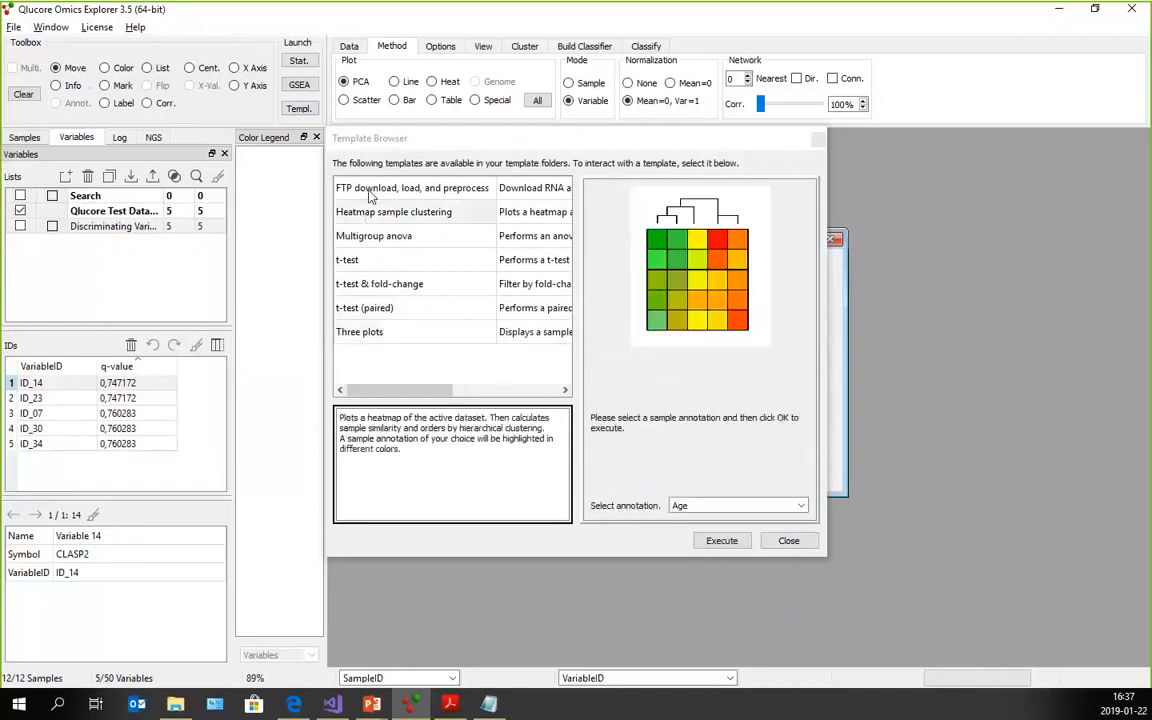
# Close the remaining plot and execute the FTP download, load, and preprocess template.
pyautogui.click(369, 190)
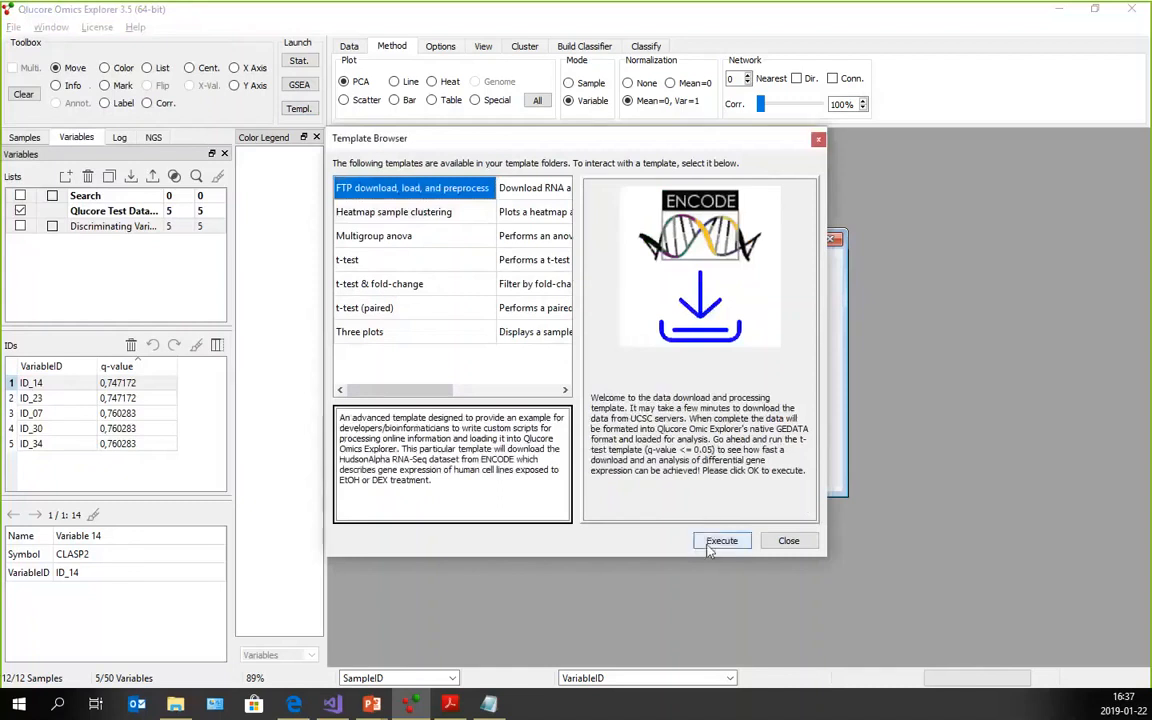
pyautogui.click(710, 547)
pyautogui.click(838, 241)
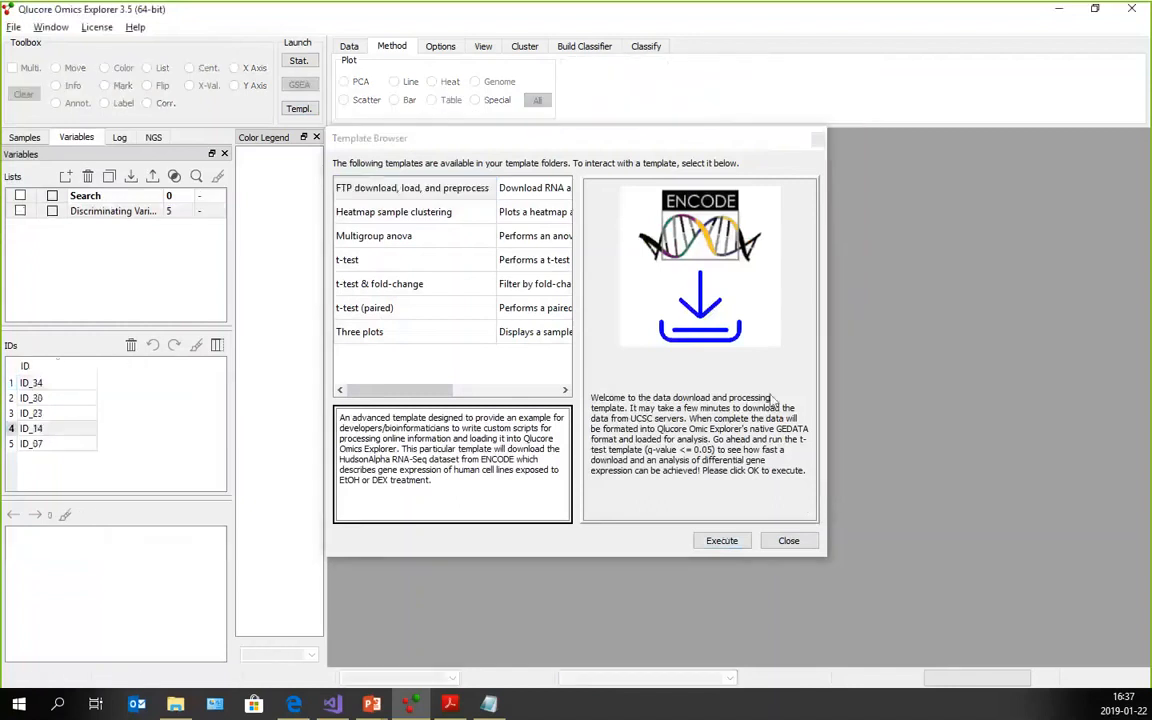
pyautogui.click(716, 544)
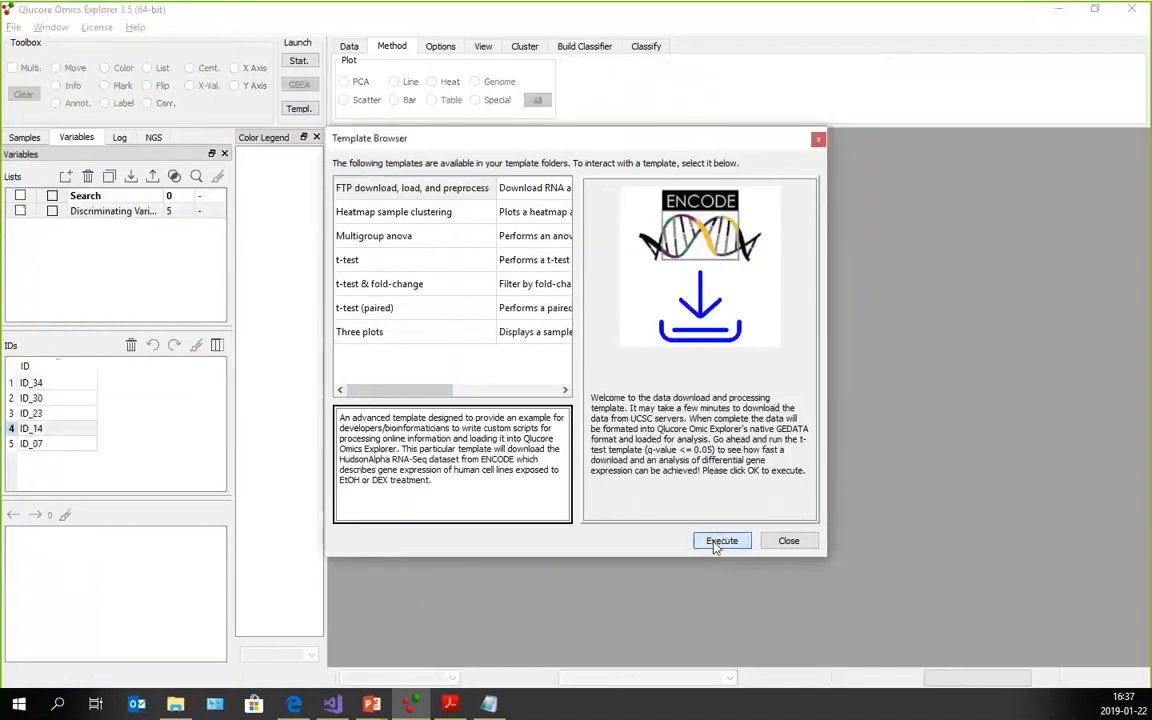
pyautogui.click(716, 546)
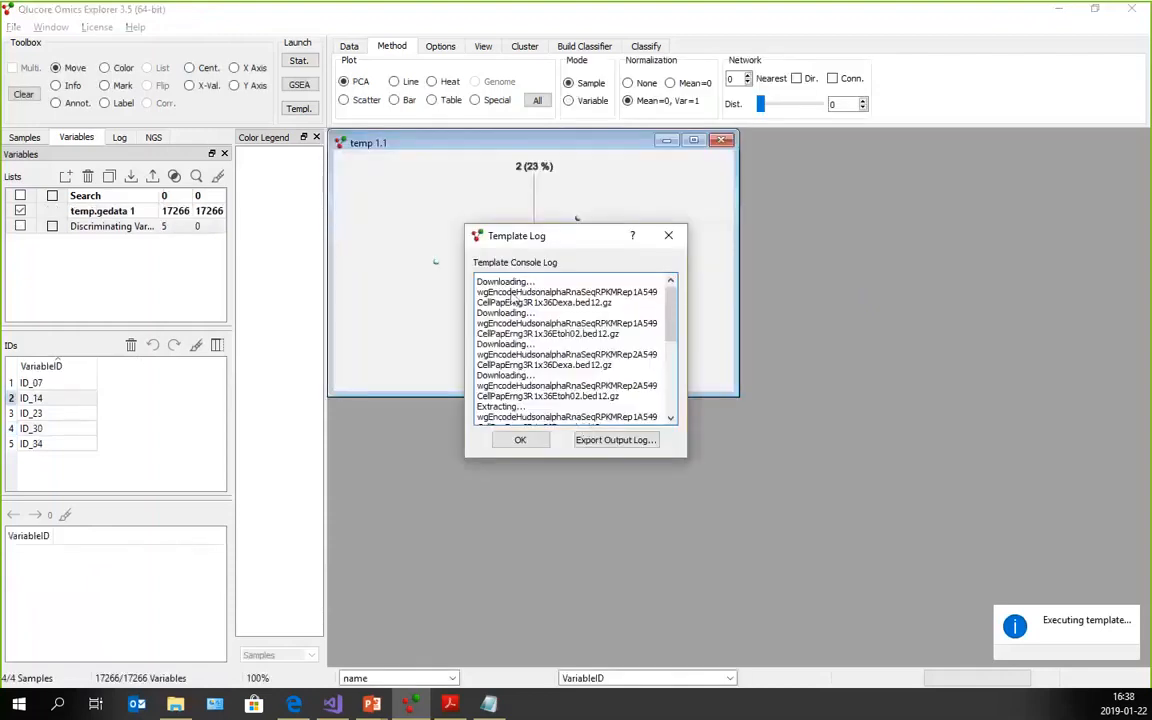
# Enlarge the template log, review its download, extraction and gedata building entries, and dismiss it.
pyautogui.scroll(-1, 514, 299)
pyautogui.scroll(-5, 514, 299)
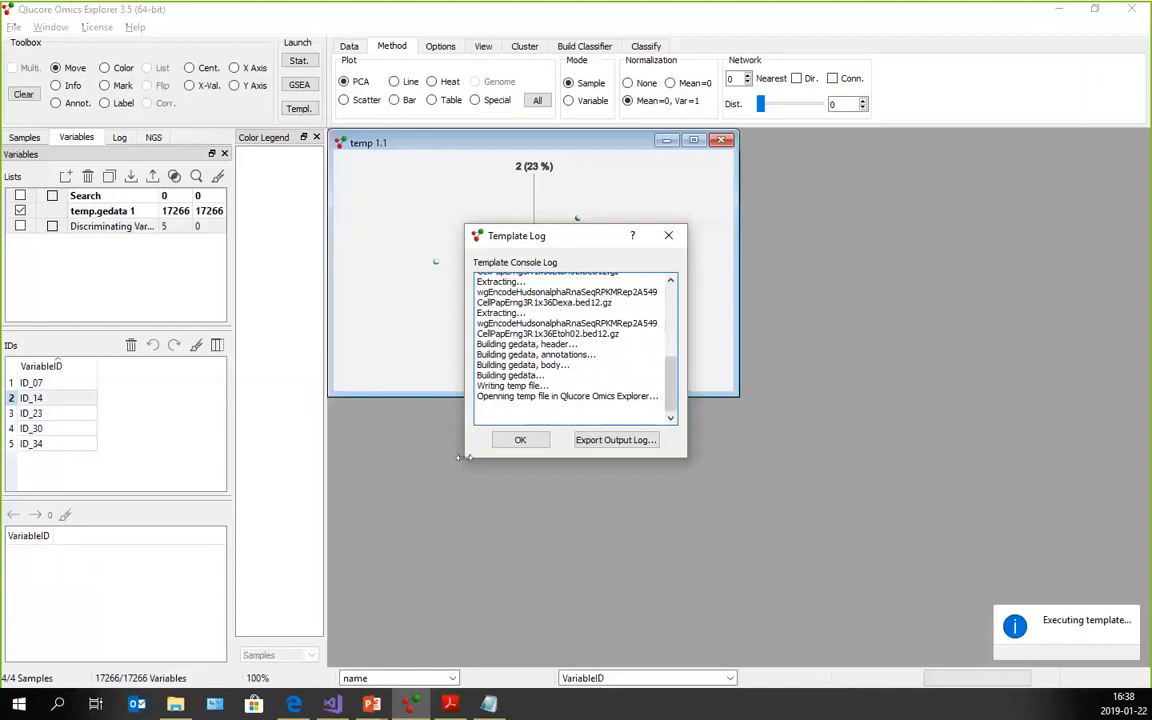
pyautogui.moveTo(461, 461)
pyautogui.mouseDown()
pyautogui.moveTo(327, 535)
pyautogui.moveTo(255, 537)
pyautogui.mouseUp()
pyautogui.moveTo(463, 453); pyautogui.dragTo(245, 260)
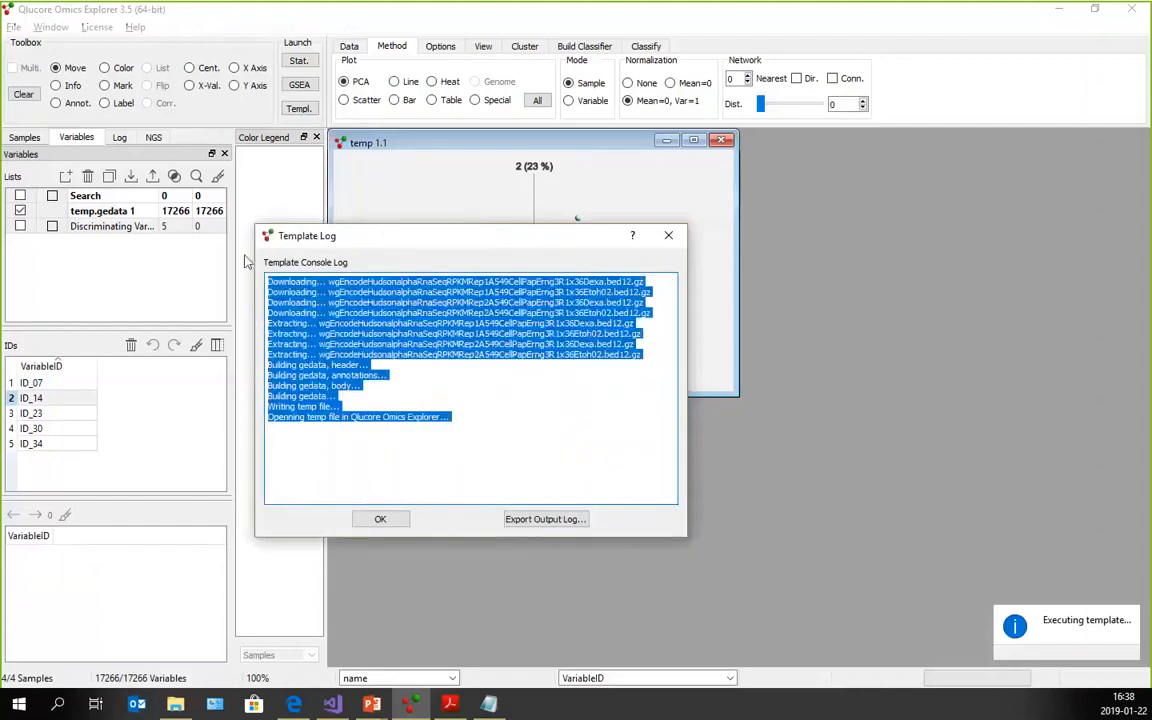
pyautogui.click(440, 322)
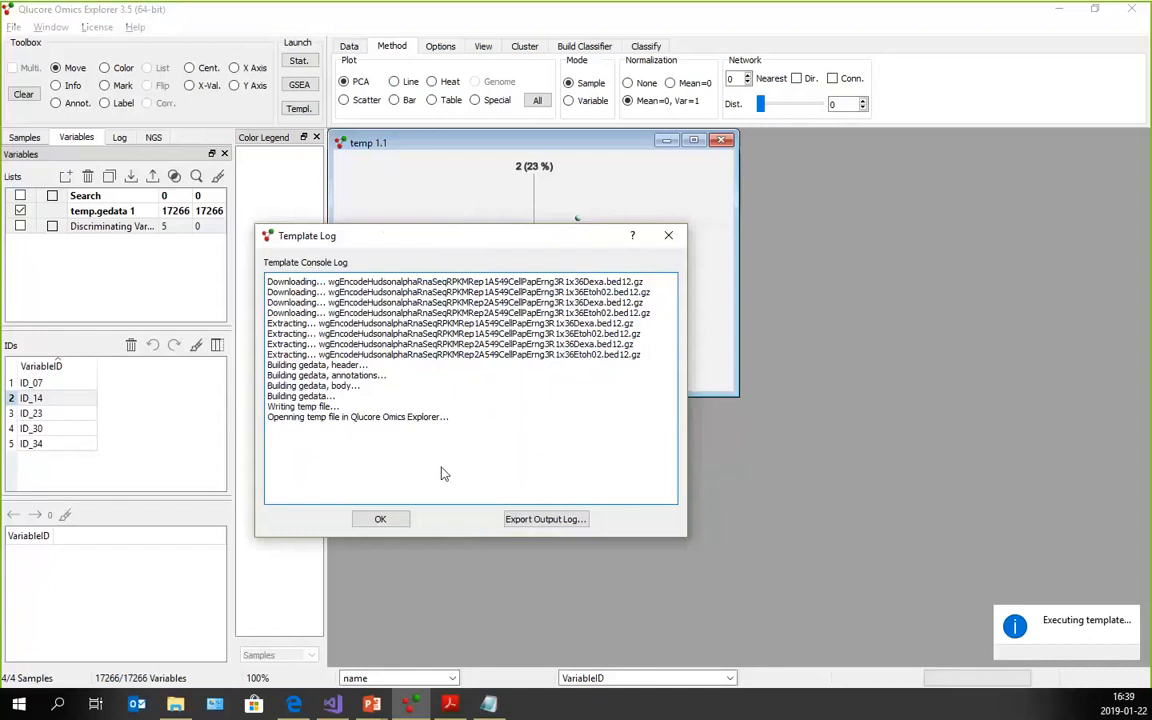
pyautogui.click(376, 521)
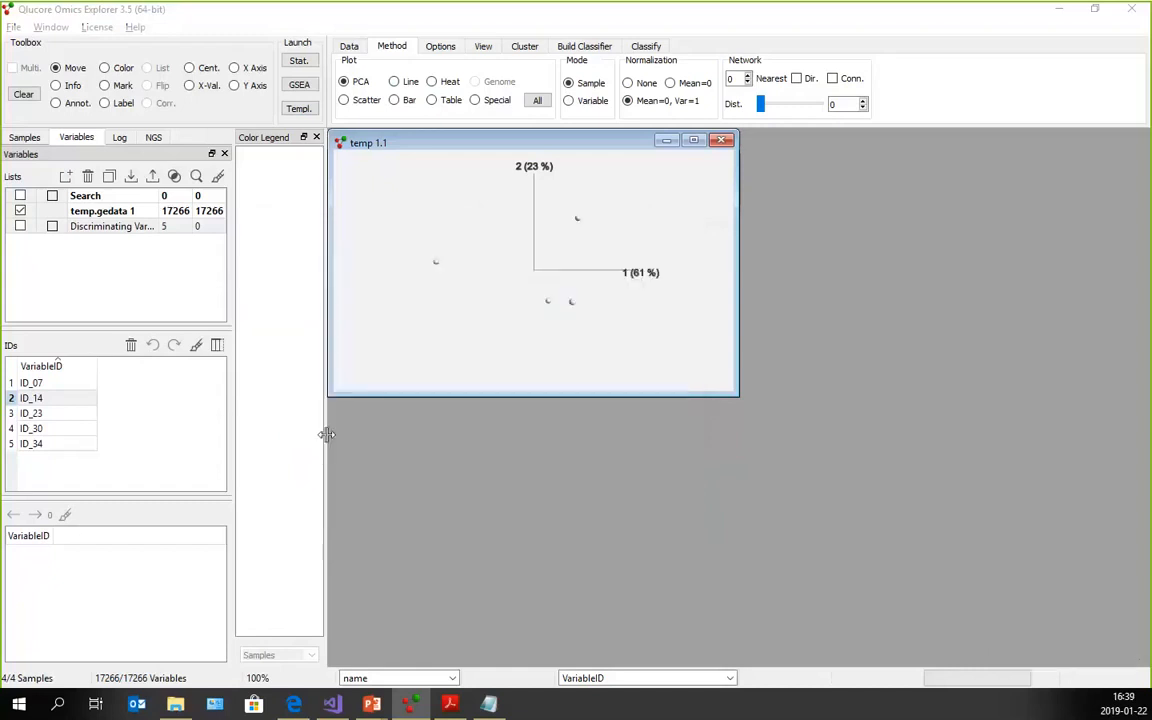
pyautogui.click(290, 110)
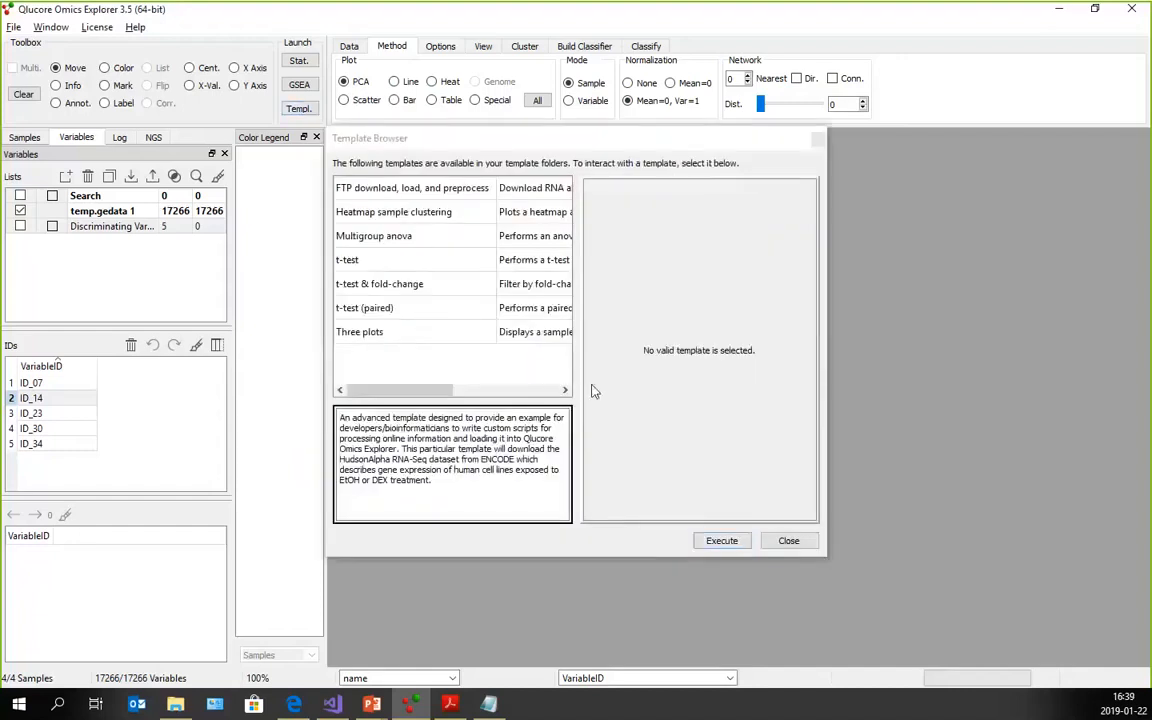
pyautogui.click(770, 542)
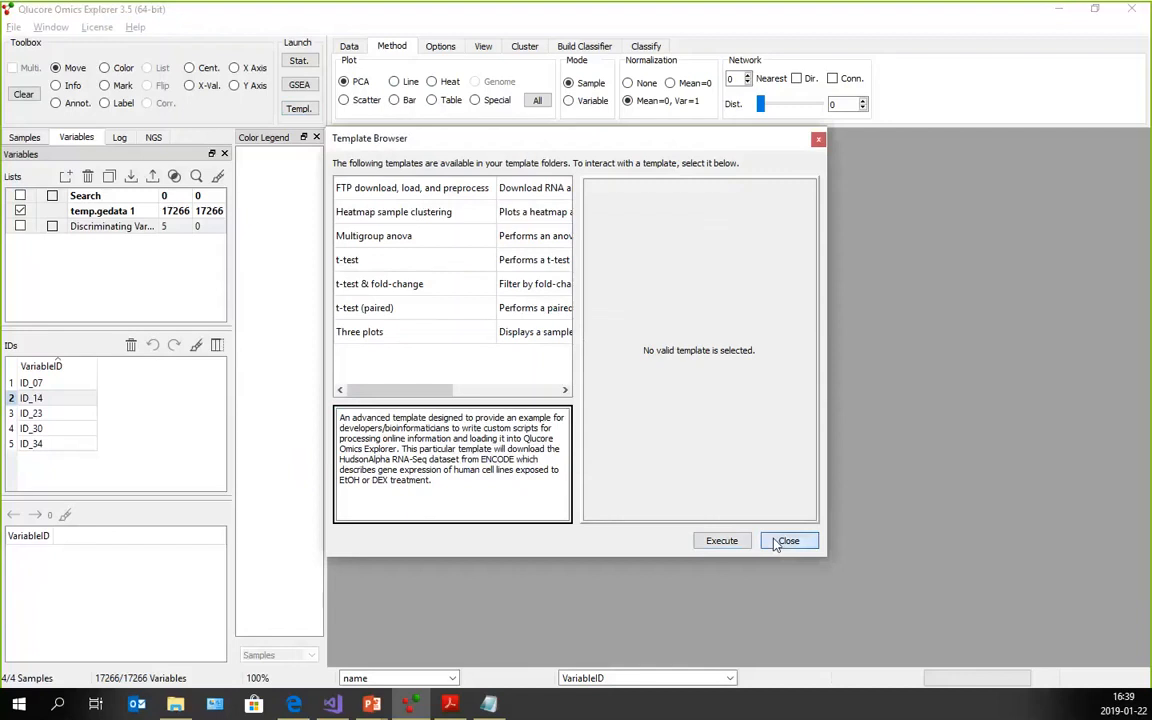
pyautogui.click(786, 541)
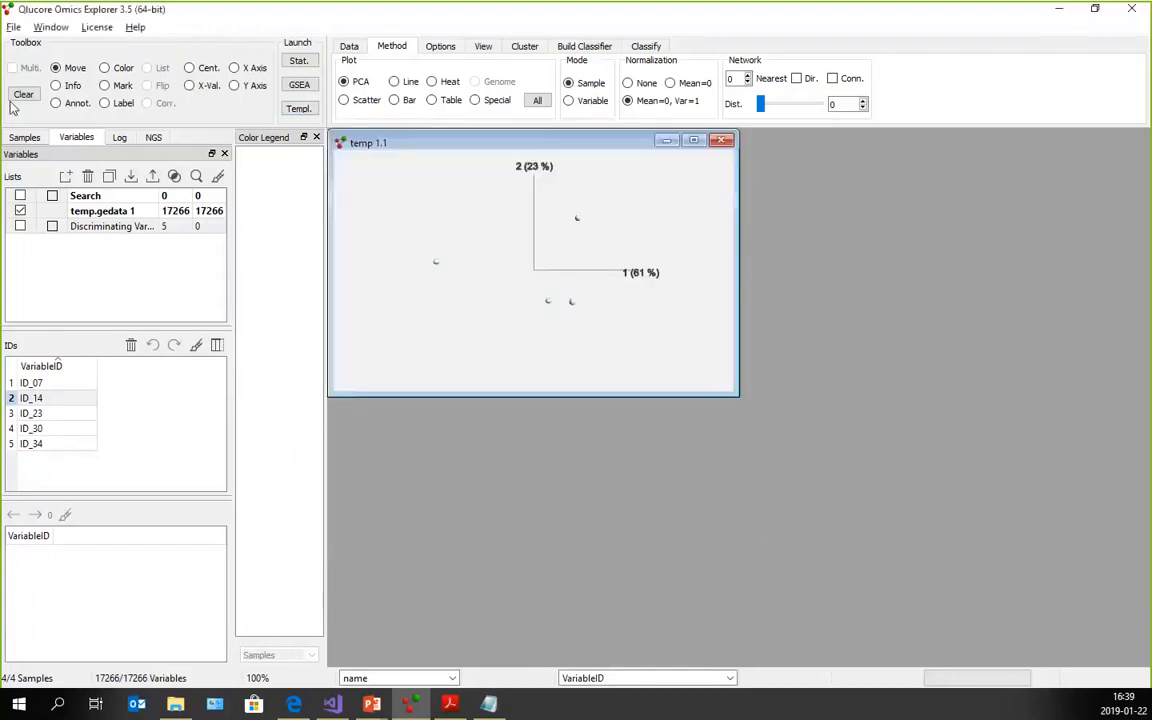
# Review the template storage paths, Python executable path, security option and TCP port in the Templates preferences, leaving without saving.
pyautogui.click(14, 27)
pyautogui.moveTo(20, 49)
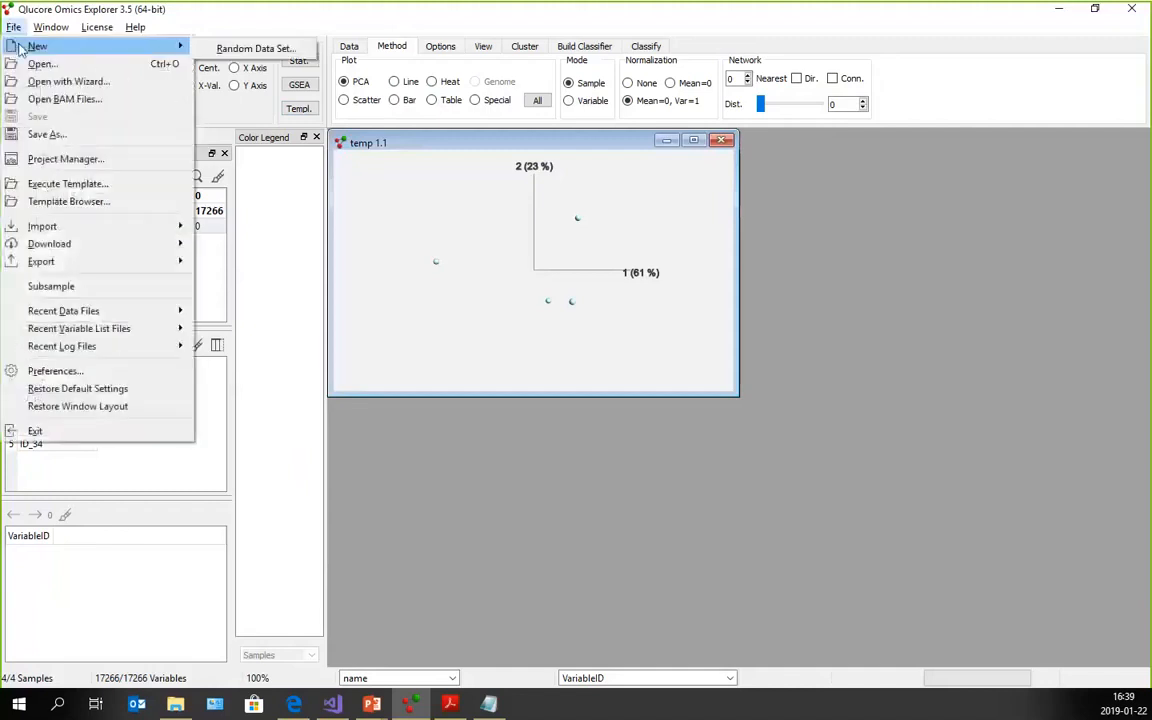
pyautogui.click(60, 374)
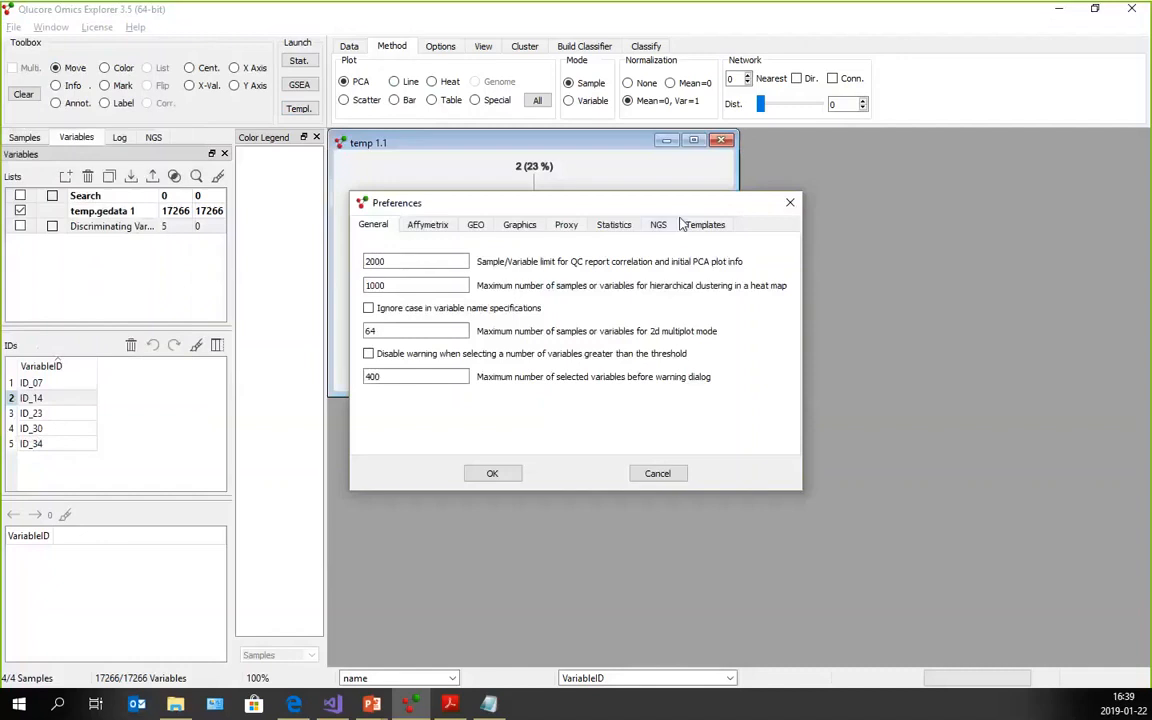
pyautogui.click(710, 227)
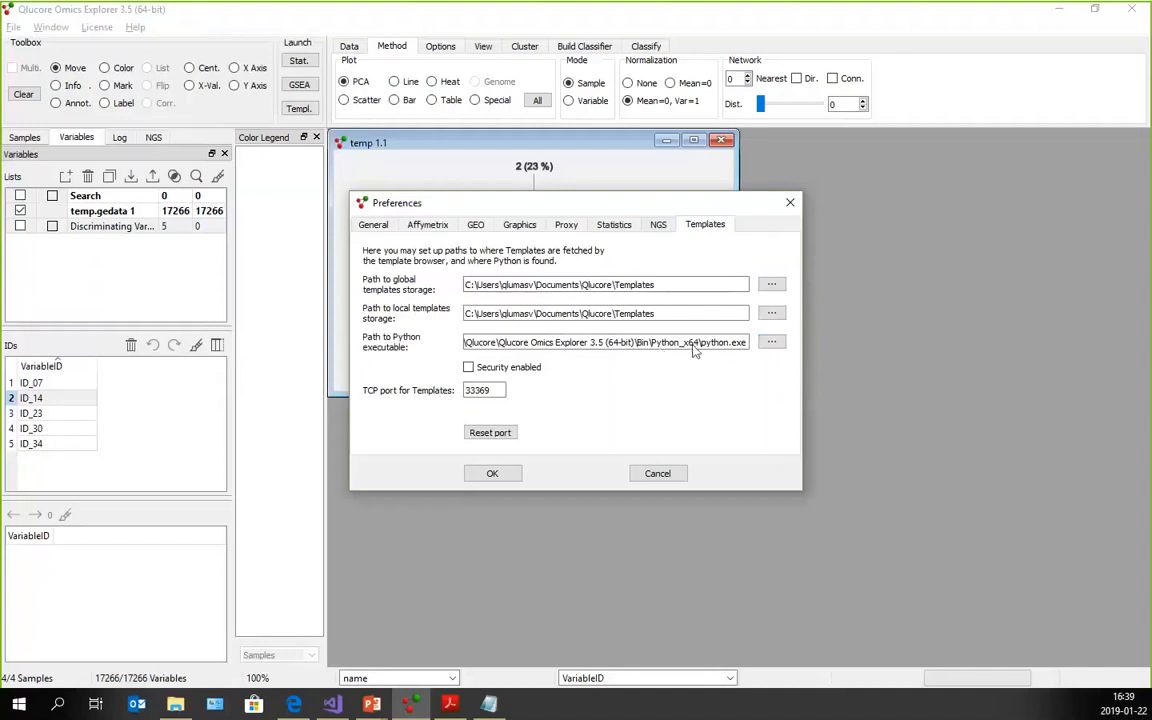
pyautogui.click(469, 368)
pyautogui.click(469, 368)
pyautogui.moveTo(487, 390); pyautogui.dragTo(464, 394)
pyautogui.click(659, 477)
pyautogui.click(657, 474)
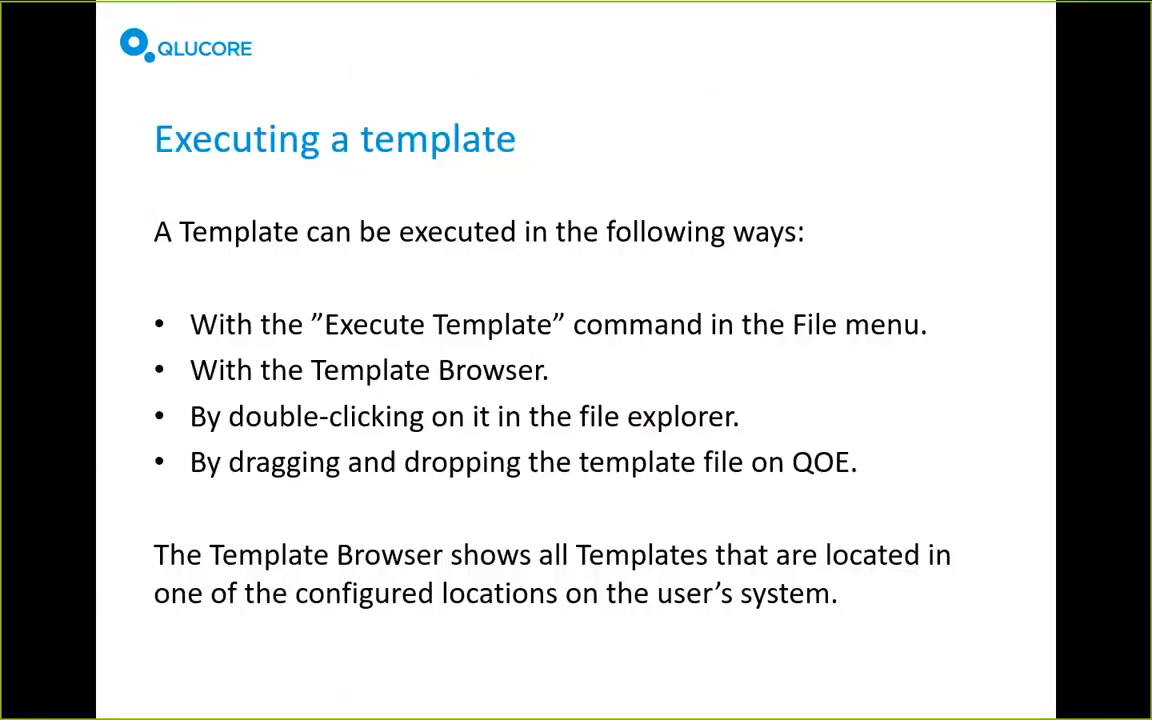
pyautogui.click(789, 309)
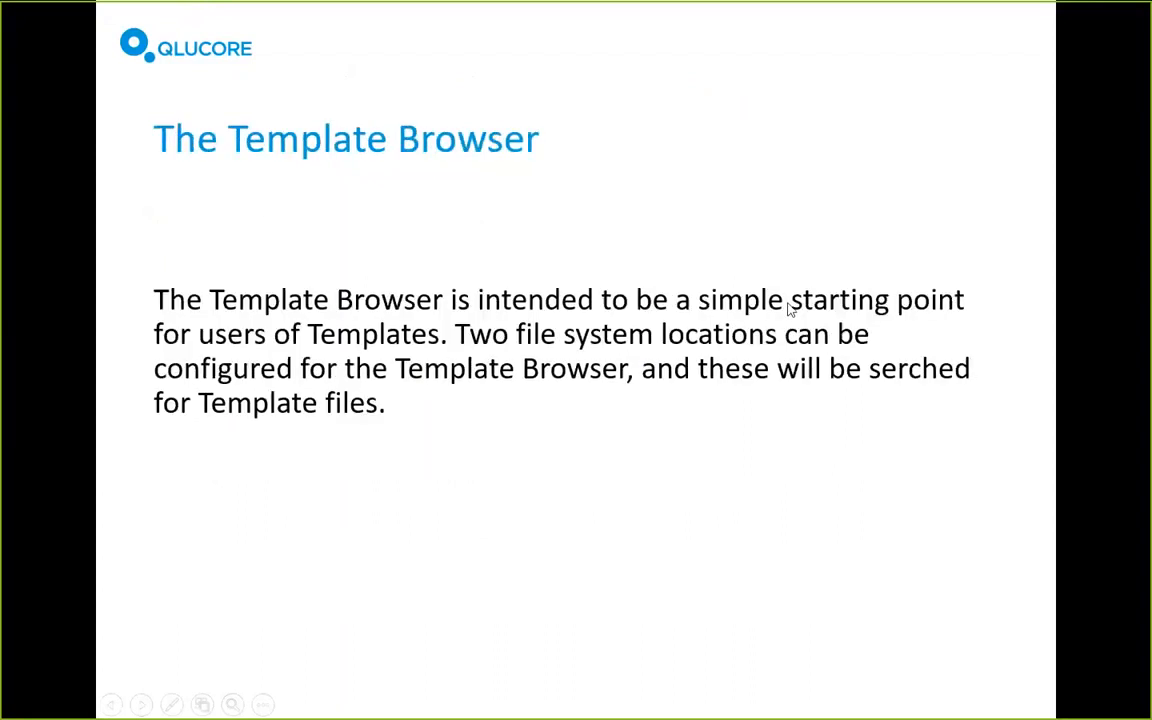
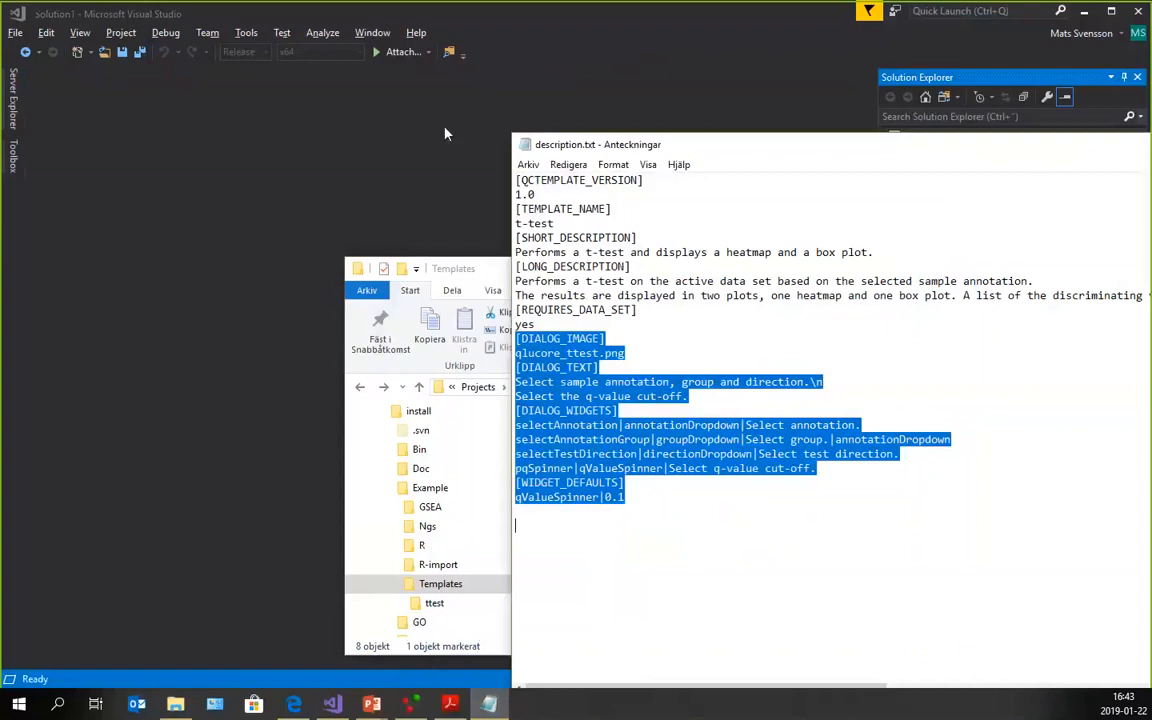
# Close description.txt, rename the ttest folder in Templates as ttest2 and open it.
pyautogui.click(748, 118)
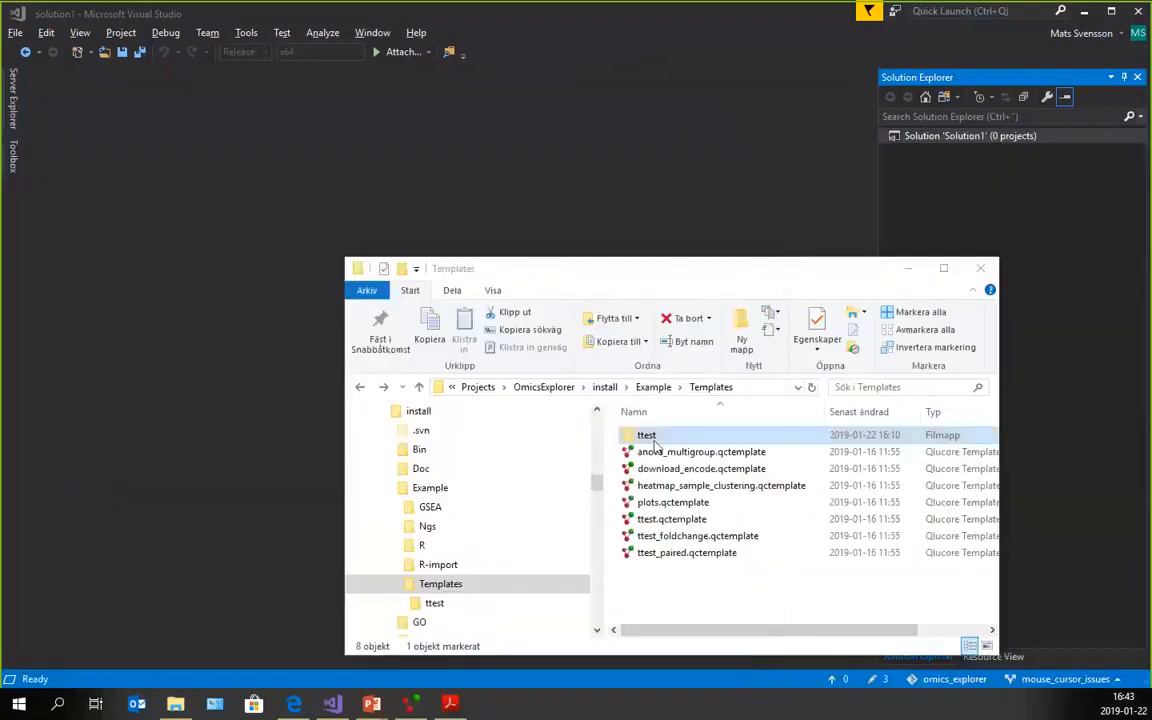
pyautogui.click(652, 436)
pyautogui.click(657, 436)
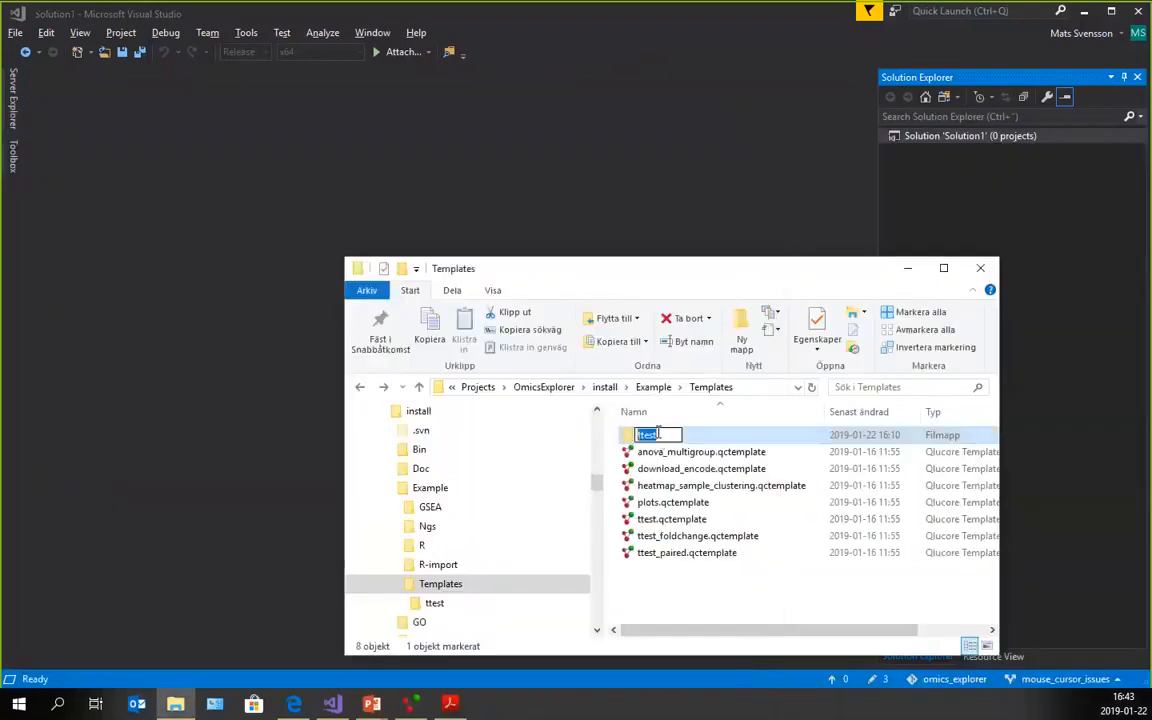
pyautogui.click(668, 435)
pyautogui.write('2')
pyautogui.press('Return')
pyautogui.press('Return')
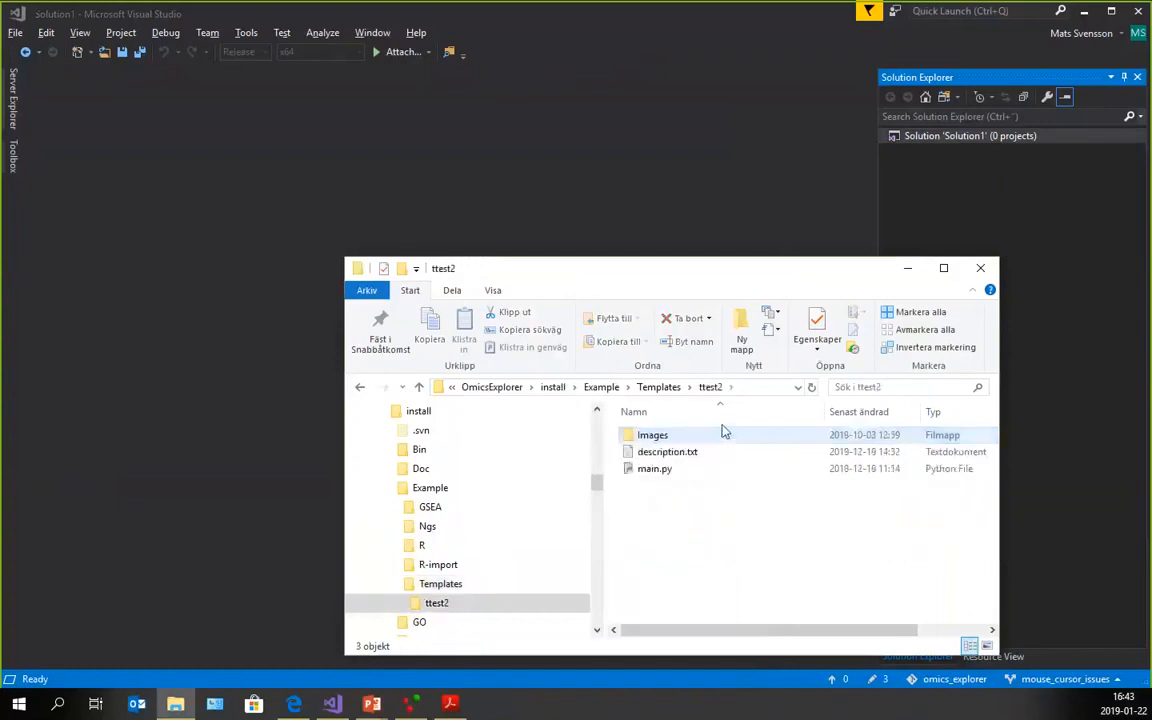
# Open main.py from the ttest2 folder and examine its statistics settings, variable list, active variables and plot setup code.
pyautogui.doubleClick(654, 469)
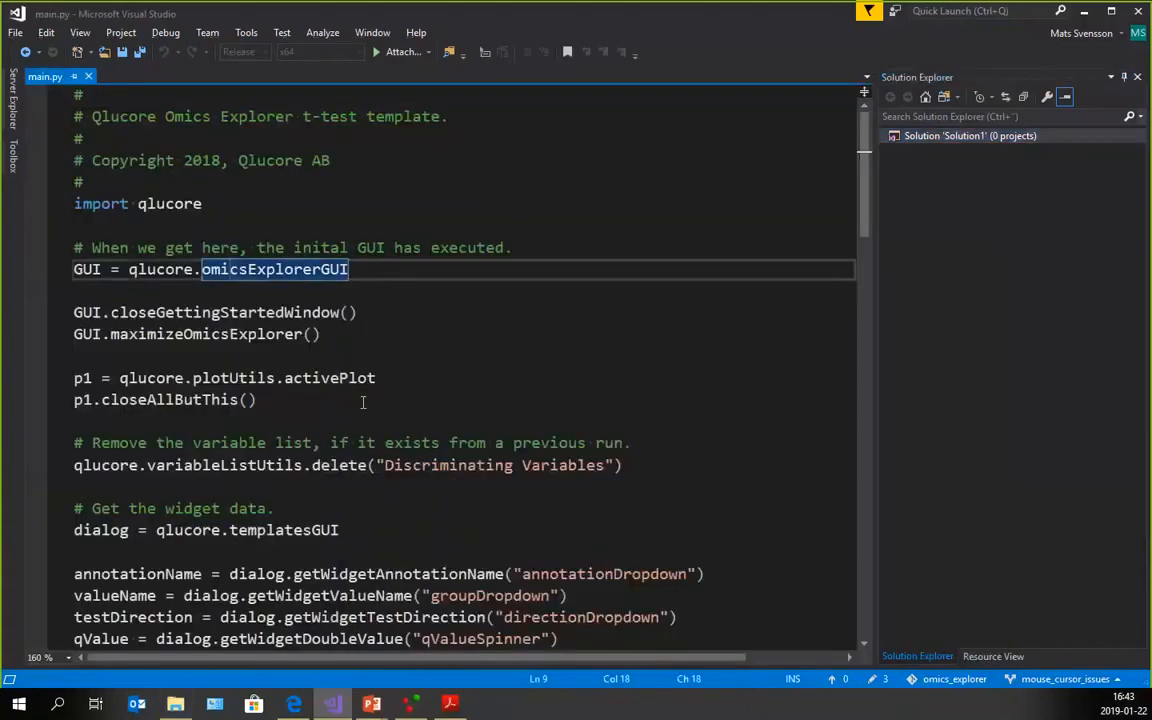
pyautogui.scroll(-4, 360, 400)
pyautogui.scroll(-2, 363, 401)
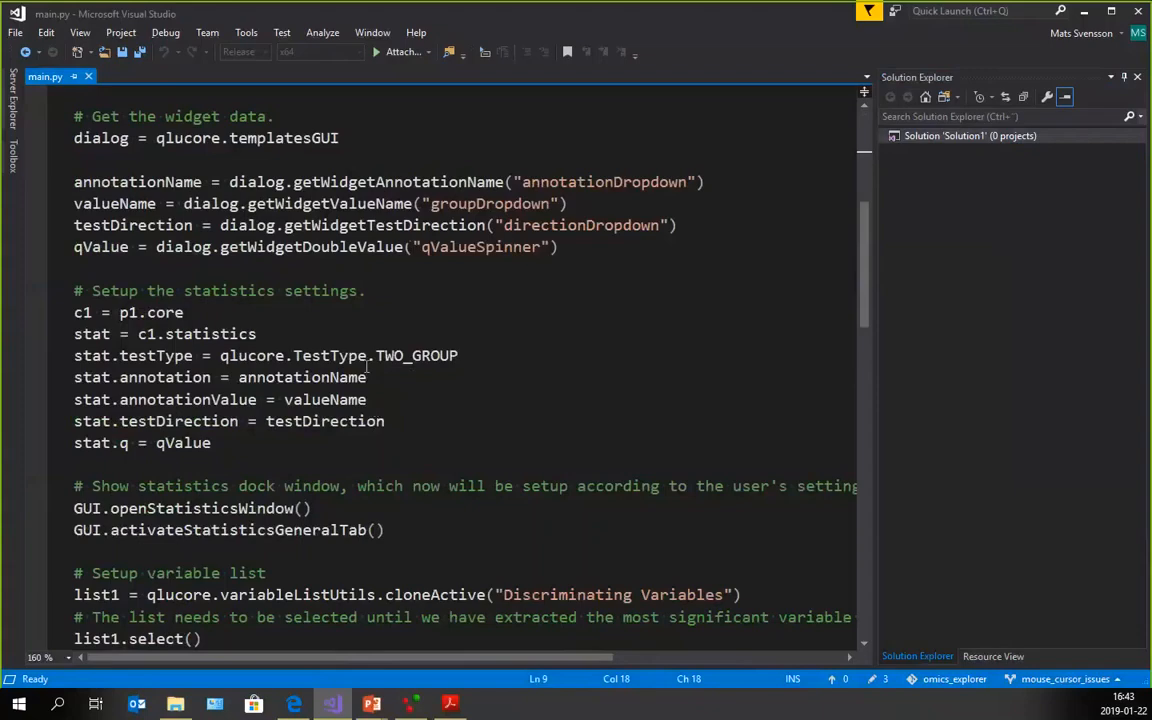
pyautogui.scroll(-1, 320, 407)
pyautogui.doubleClick(313, 464)
pyautogui.scroll(-2, 313, 466)
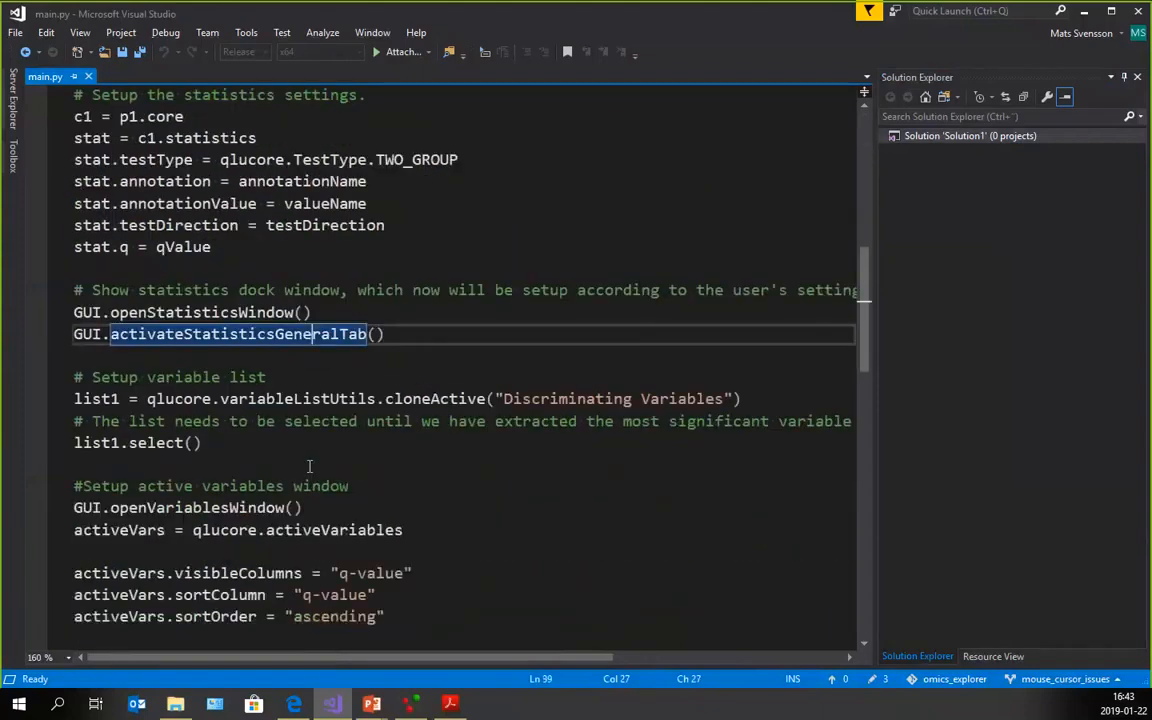
pyautogui.scroll(-4, 300, 468)
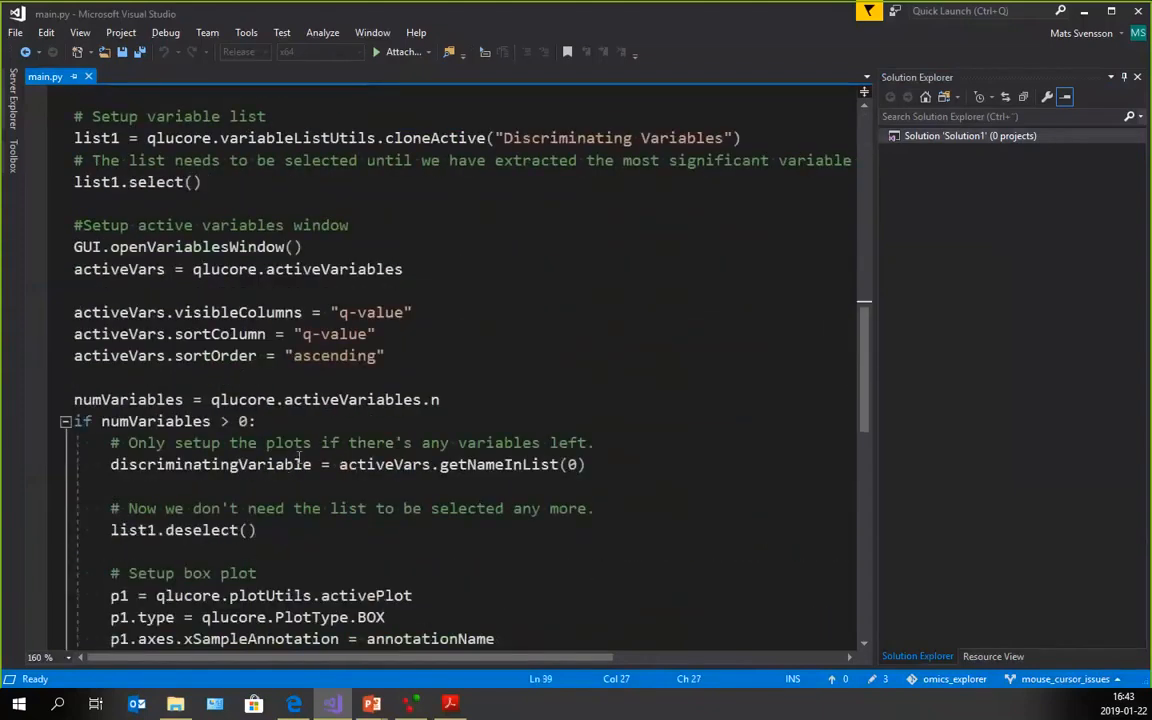
pyautogui.click(128, 442)
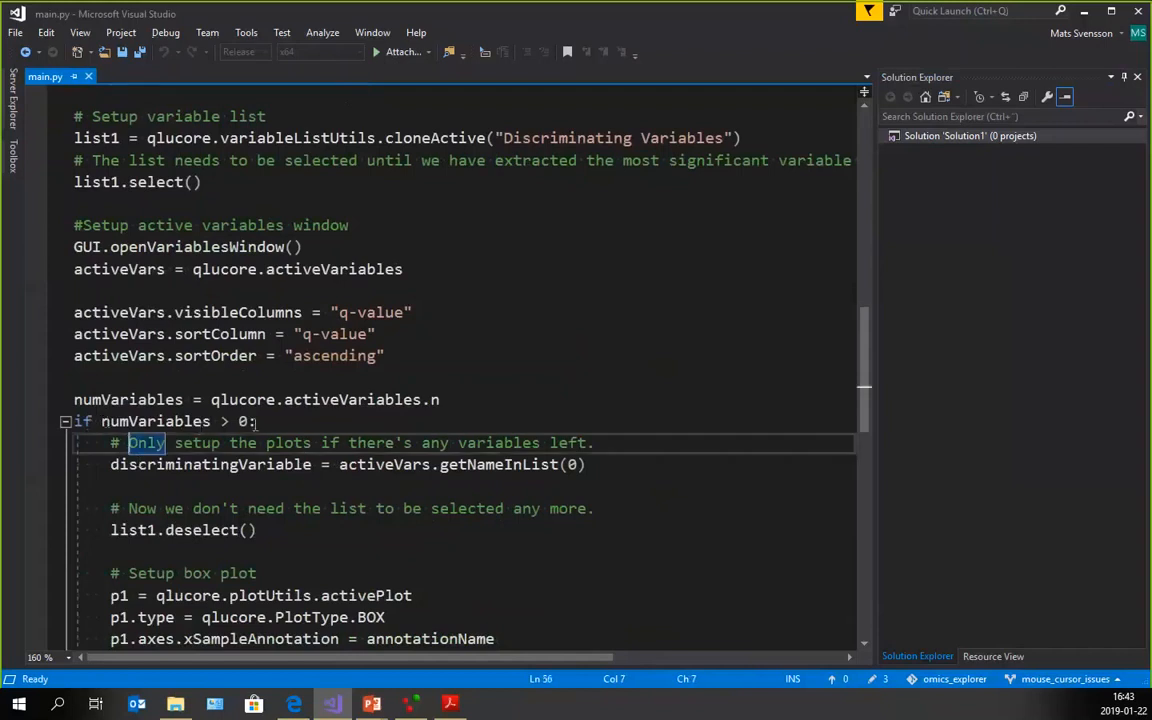
pyautogui.scroll(-2, 258, 421)
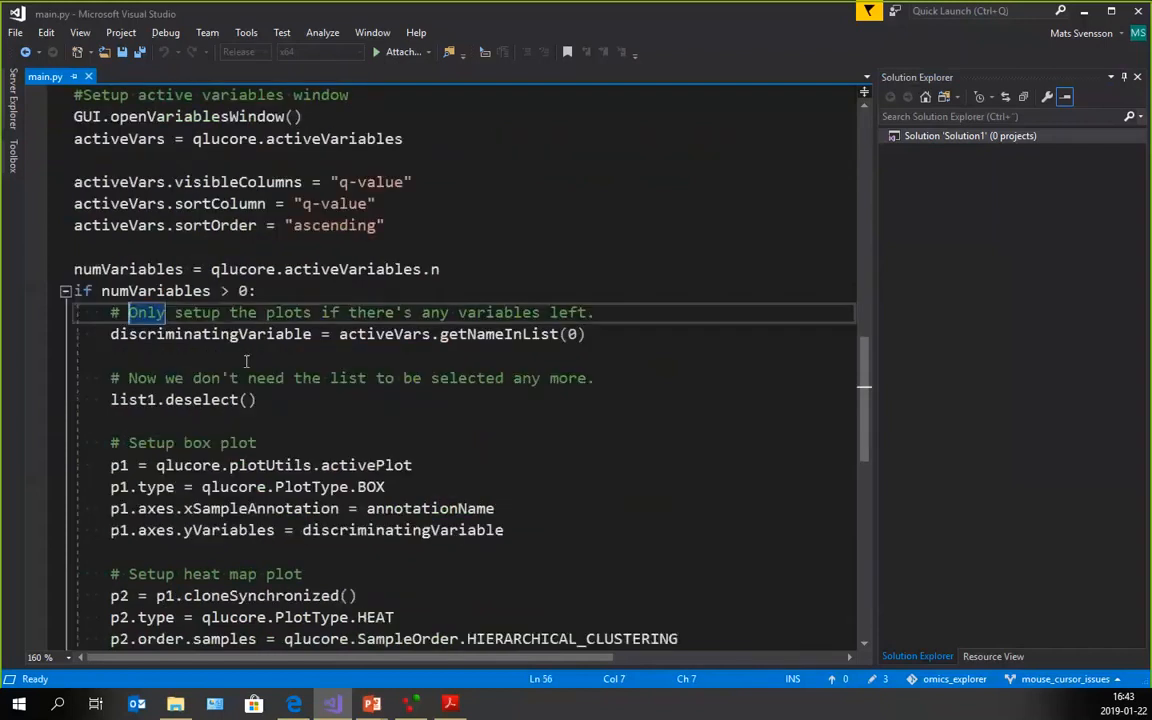
pyautogui.click(150, 356)
pyautogui.scroll(-3, 255, 419)
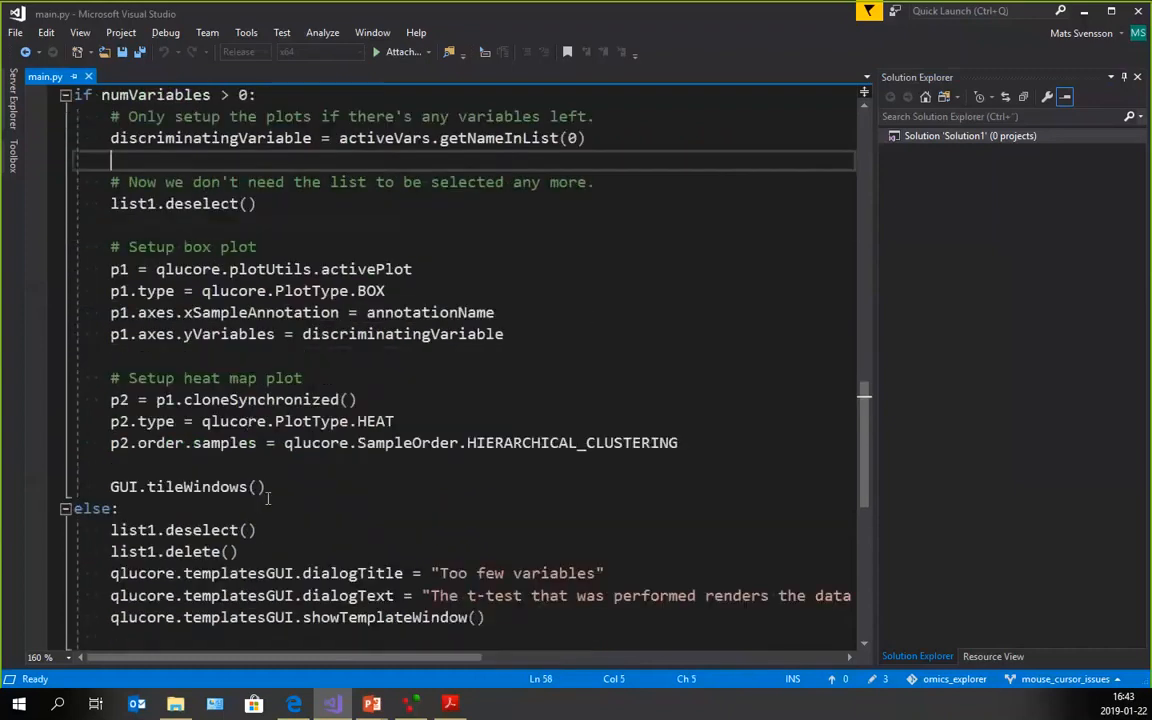
# Add the line print("success!") after GUI.tileWindows() in the if branch, separated by blank lines.
pyautogui.click(271, 493)
pyautogui.press('Return')
pyautogui.press('Return')
pyautogui.press('Up')
pyautogui.press('Return')
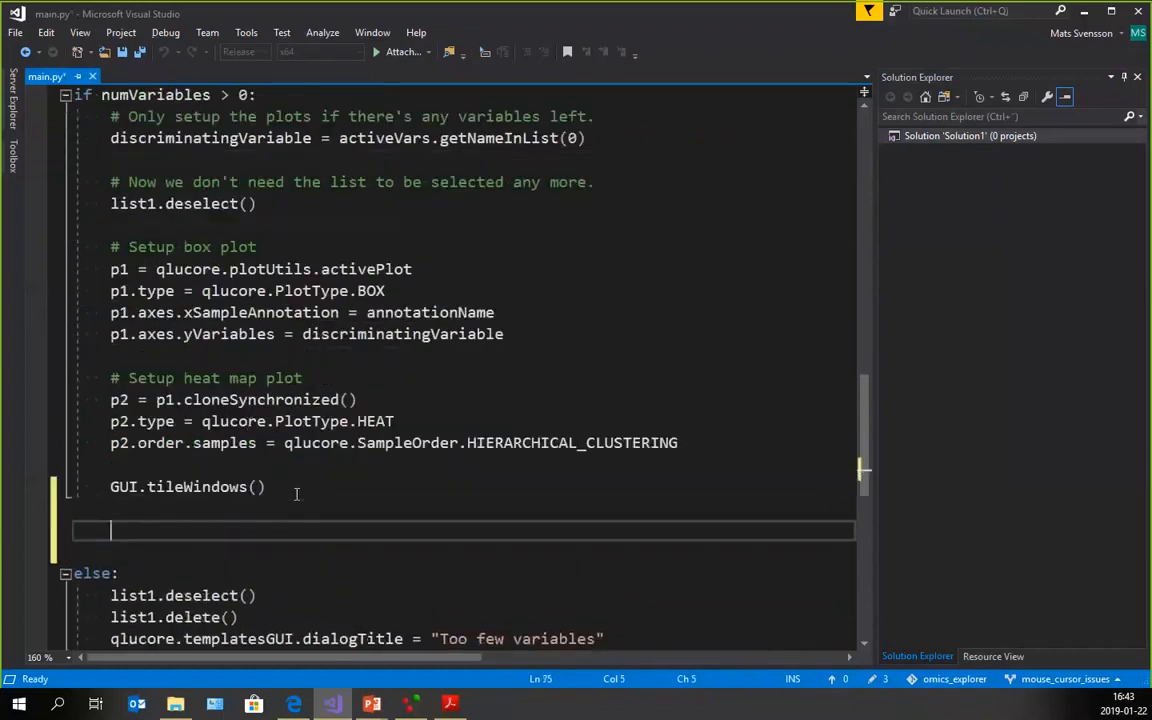
pyautogui.write('print(')
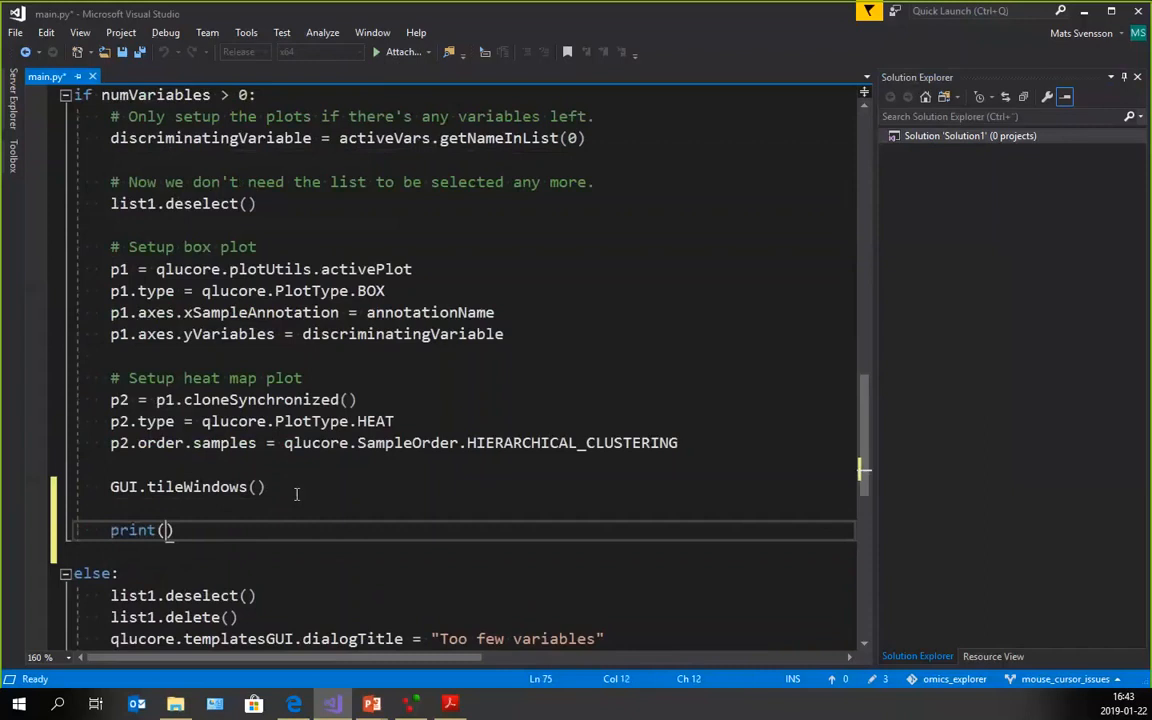
pyautogui.write('"success"')
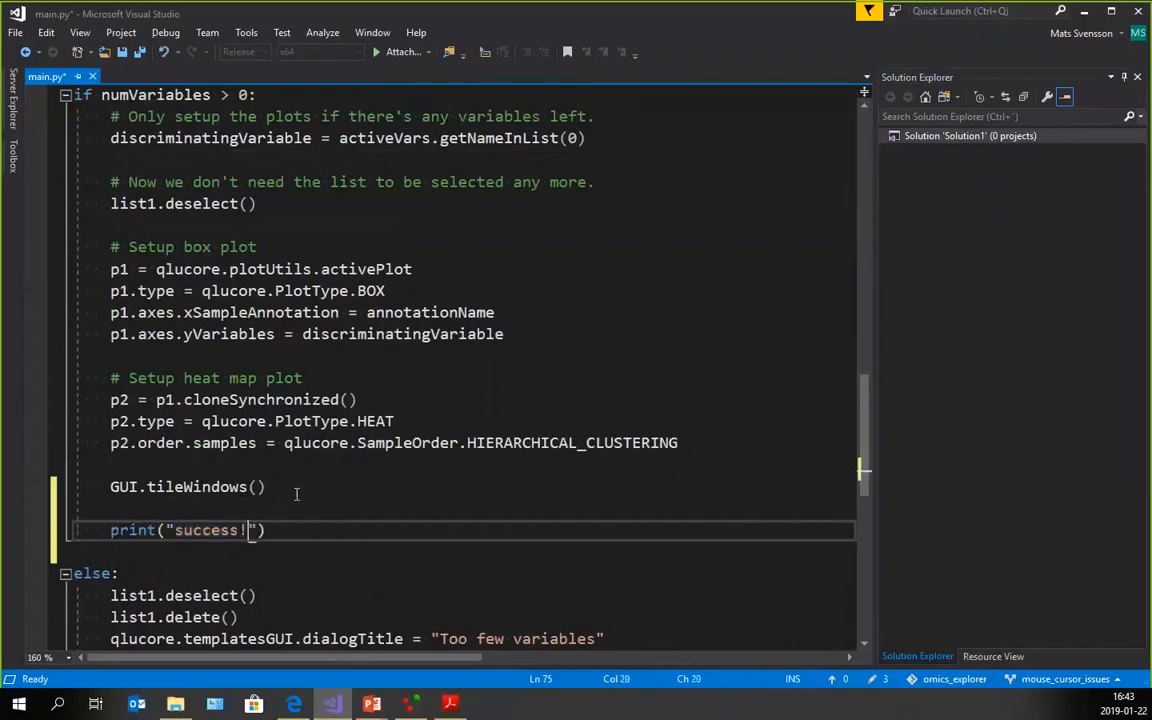
pyautogui.write('!"')
# Copy the print("success!") line to the end of the else branch, below showTemplateWindow() and a blank line.
pyautogui.press('Home')
pyautogui.press('Home')
pyautogui.hotkey('shift', 'Down')
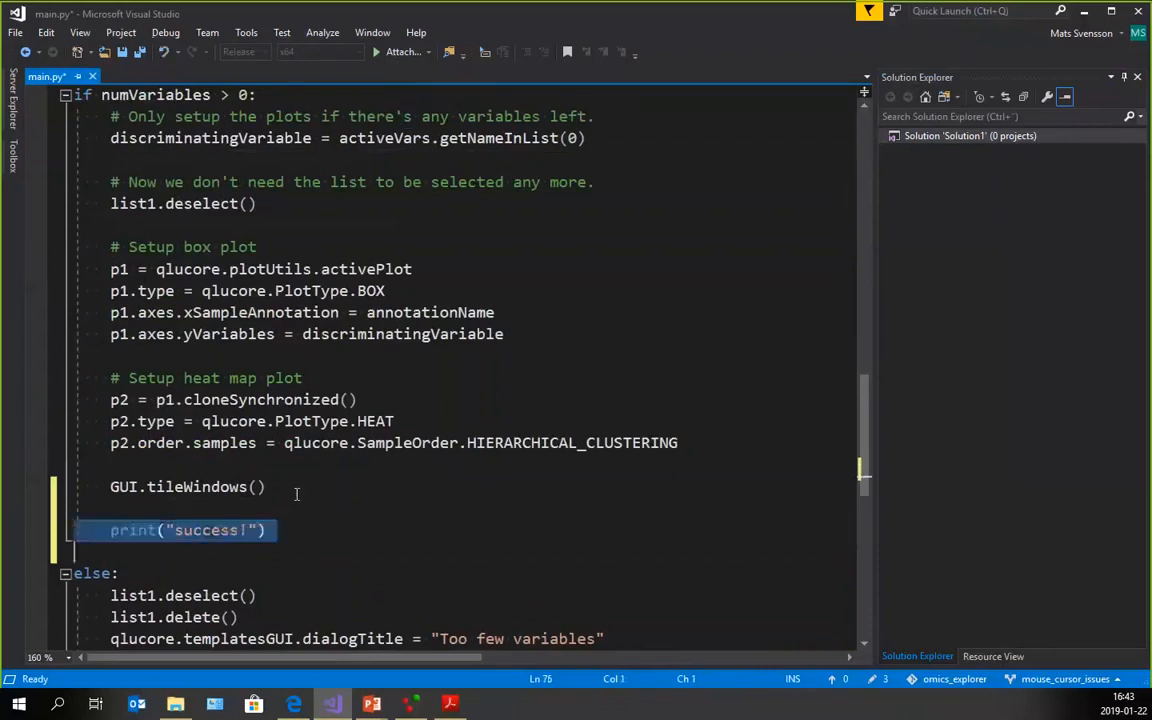
pyautogui.hotkey('ctrl', 'x')
pyautogui.hotkey('ctrl', 'z')
pyautogui.scroll(-3, 406, 334)
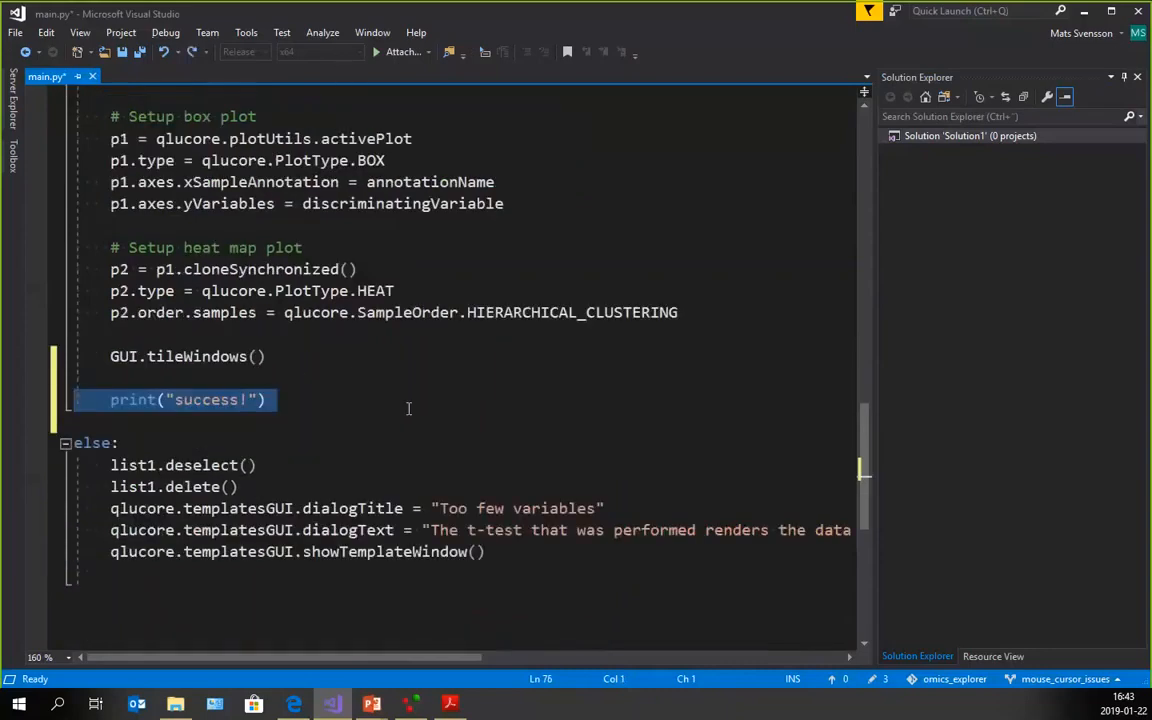
pyautogui.scroll(5, 181, 490)
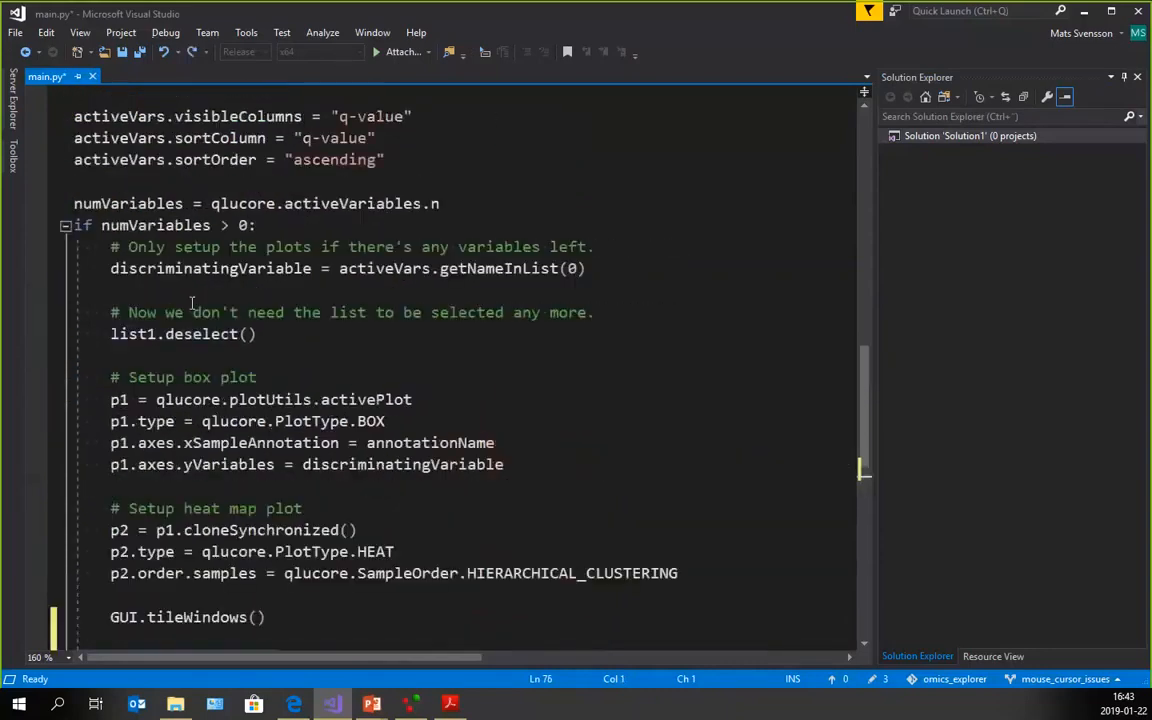
pyautogui.scroll(-7, 224, 224)
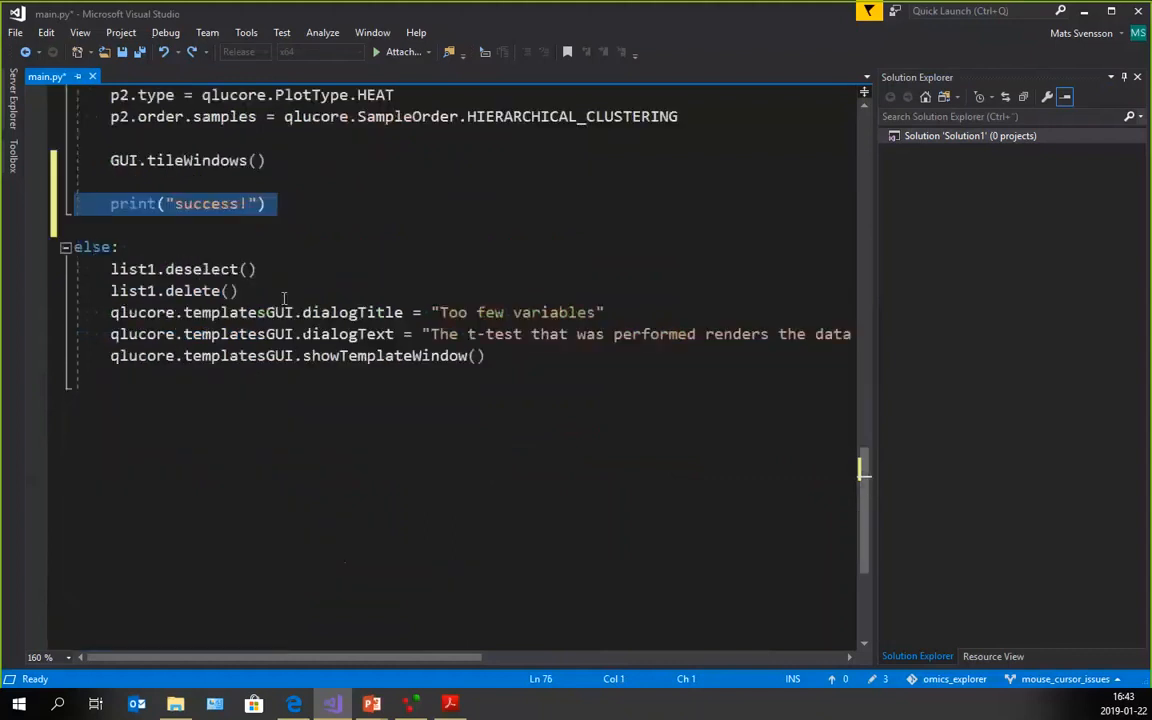
pyautogui.click(168, 376)
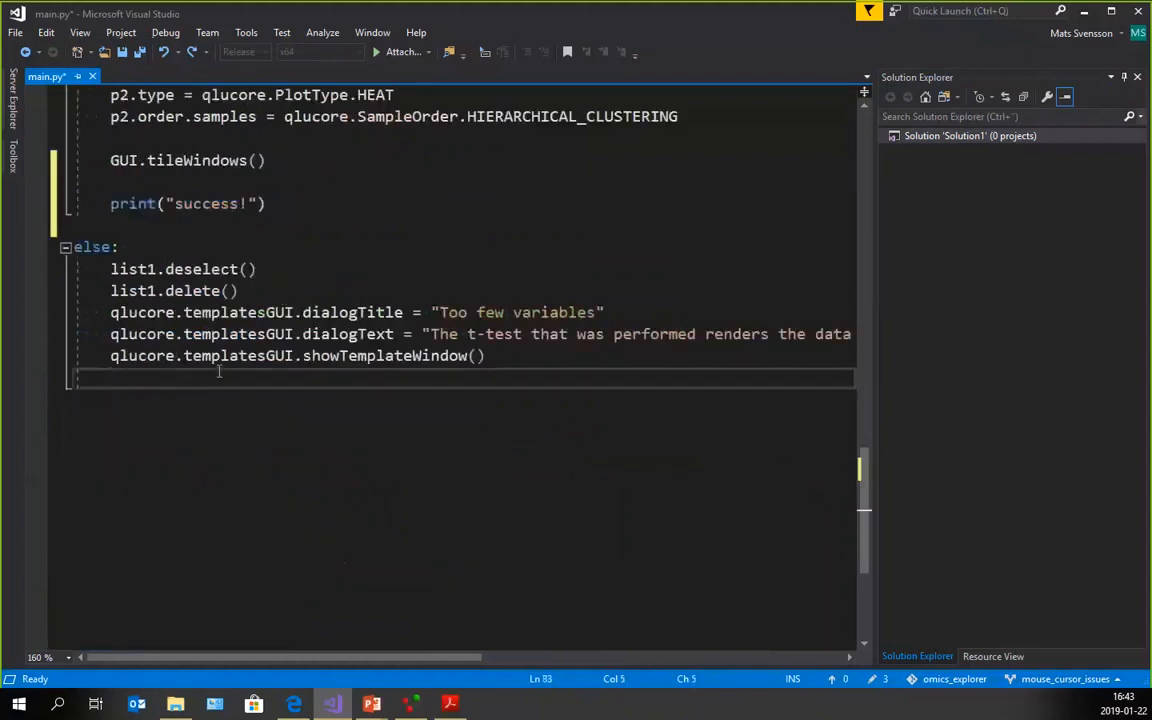
pyautogui.press('Return')
pyautogui.hotkey('ctrl', 'v')
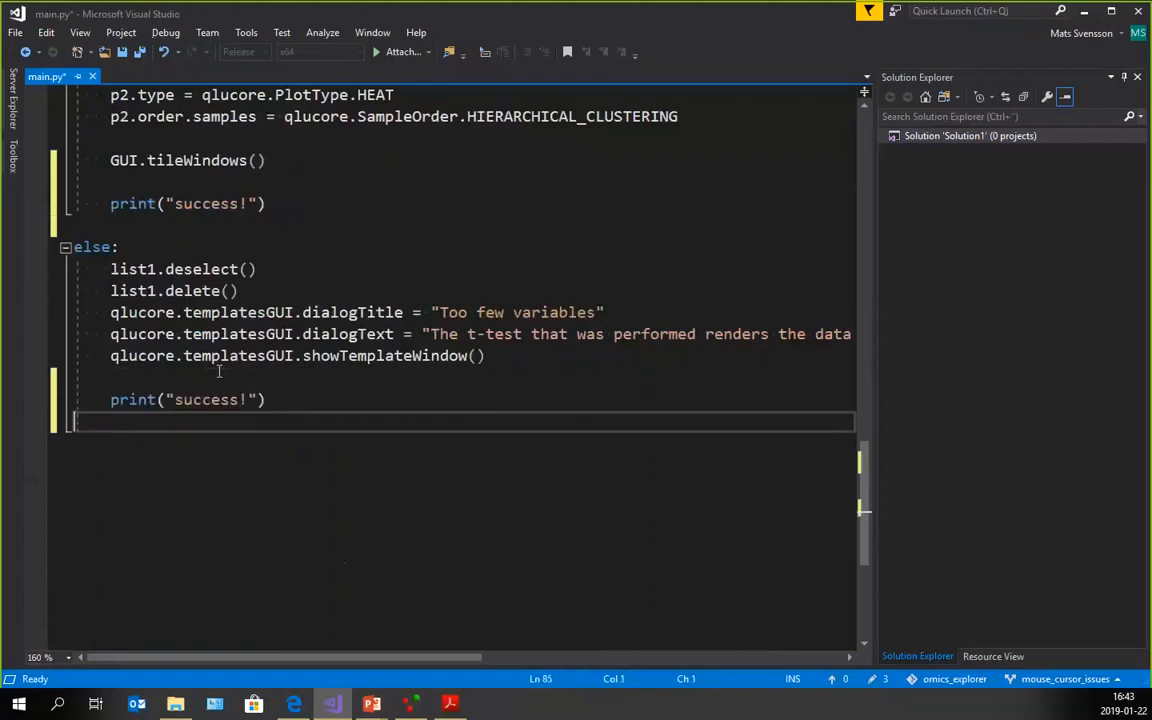
# Replace the word success with failure in the else branch's print statement and save main.py.
pyautogui.hotkey('ctrl', 'Right')
pyautogui.hotkey('ctrl', 'Right')
pyautogui.hotkey('ctrl', 'shift', 'Right')
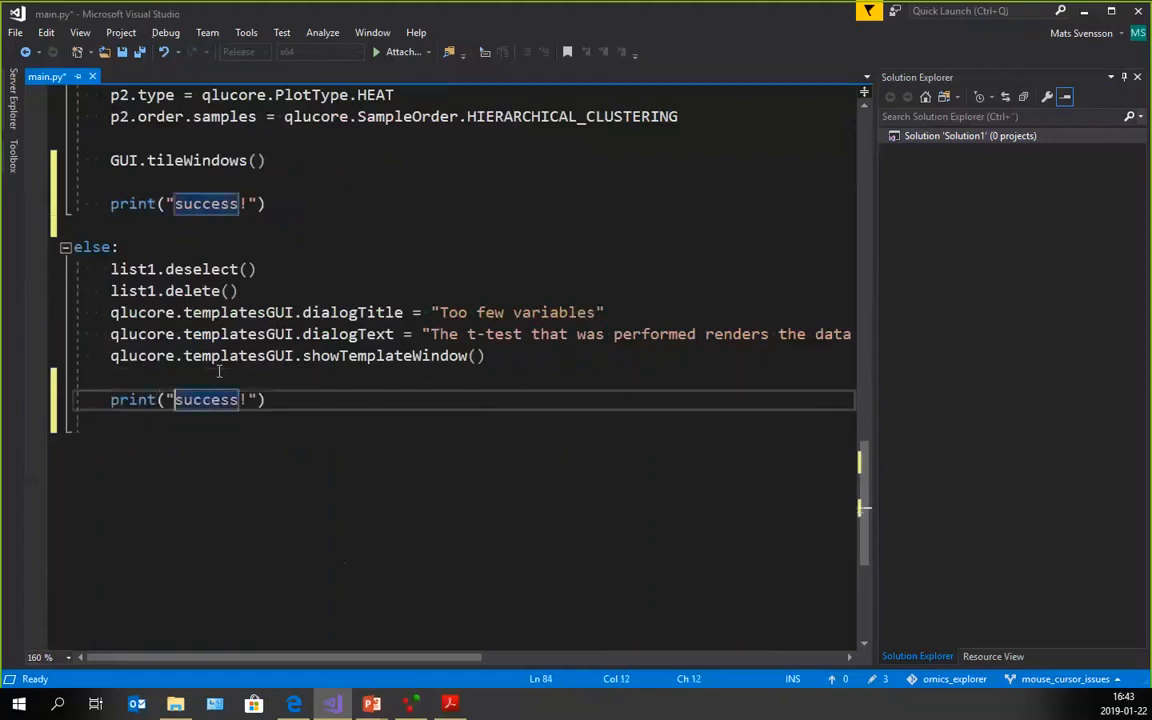
pyautogui.write('failure')
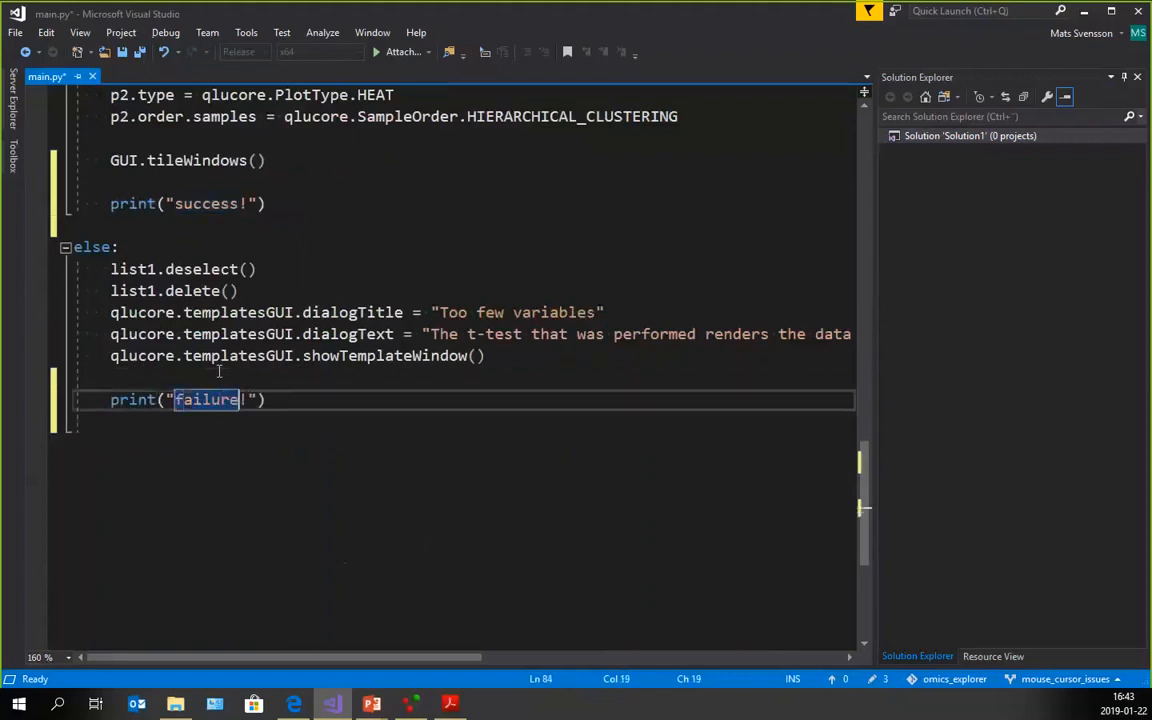
pyautogui.hotkey('ctrl', 's')
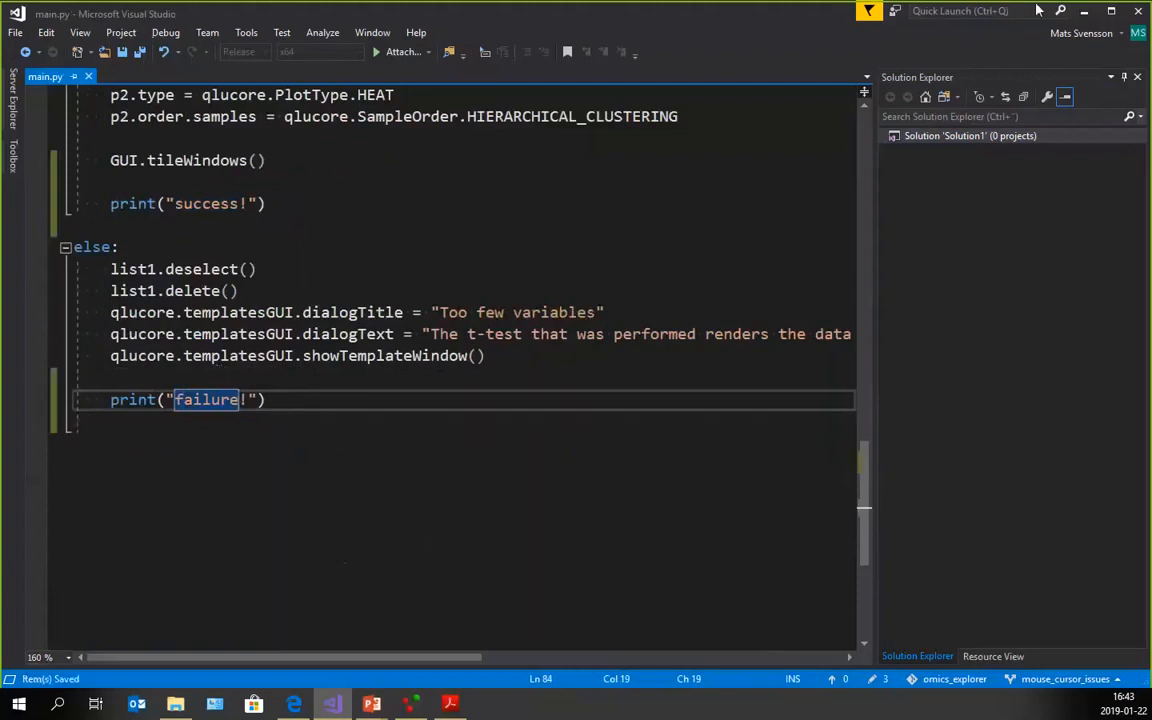
# Minimize the code editor, look inside the Images subfolder of ttest2 and return to ttest2.
pyautogui.click(1088, 13)
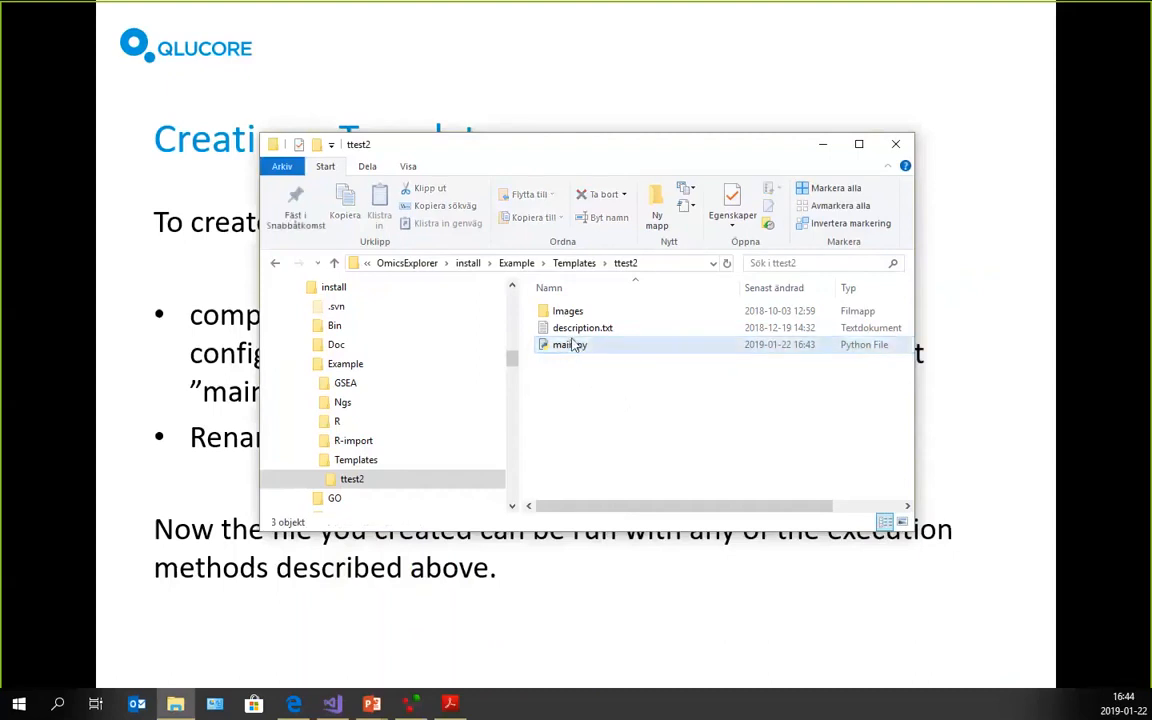
pyautogui.doubleClick(553, 310)
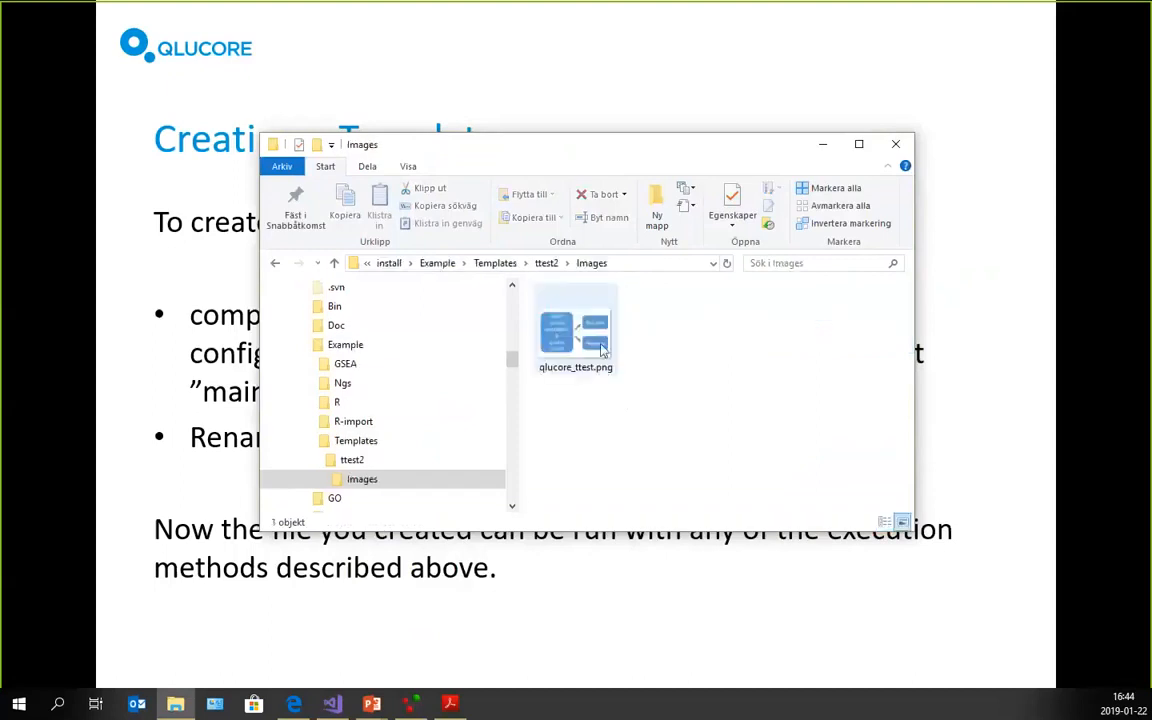
pyautogui.press('BackSpace')
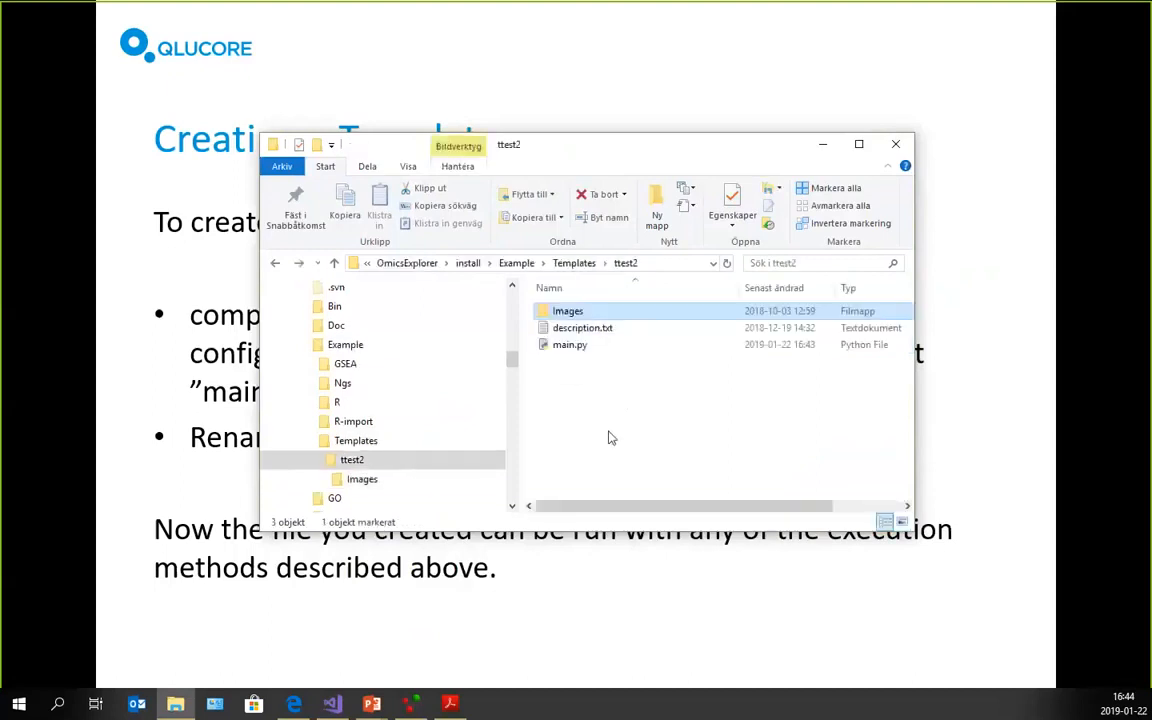
# Compress the Images folder, description.txt and main.py together into ttest2.zip with 7-Zip.
pyautogui.moveTo(596, 406); pyautogui.dragTo(541, 311)
pyautogui.rightClick(563, 338)
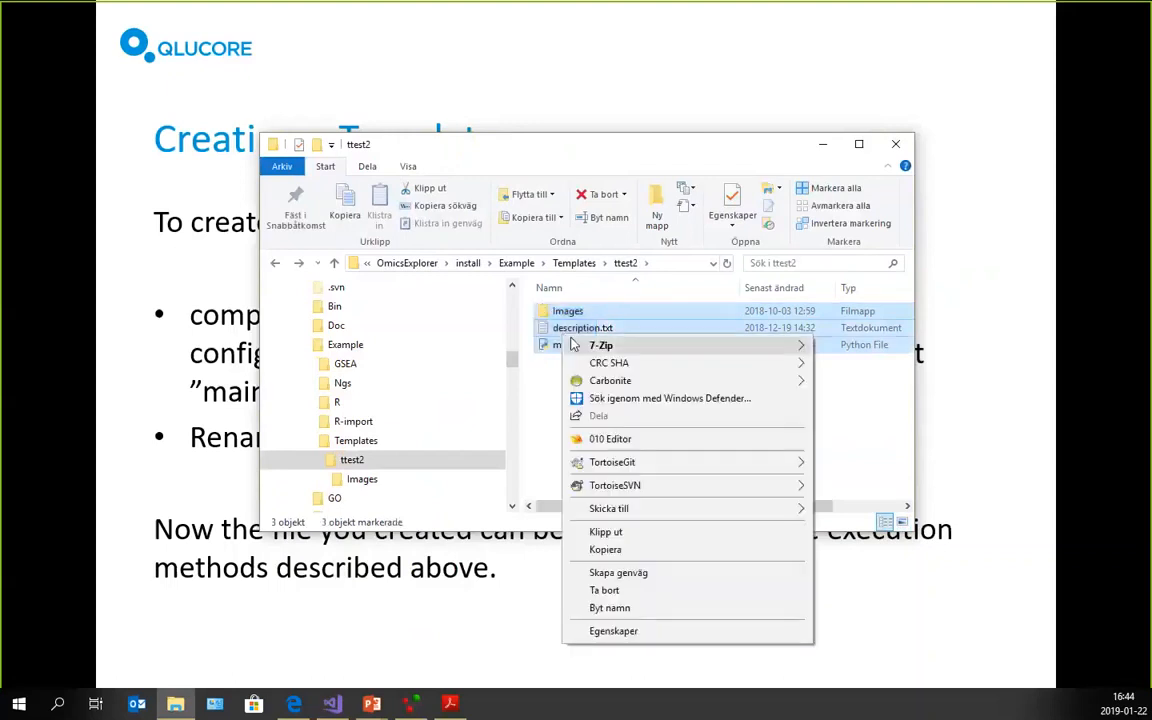
pyautogui.moveTo(645, 347)
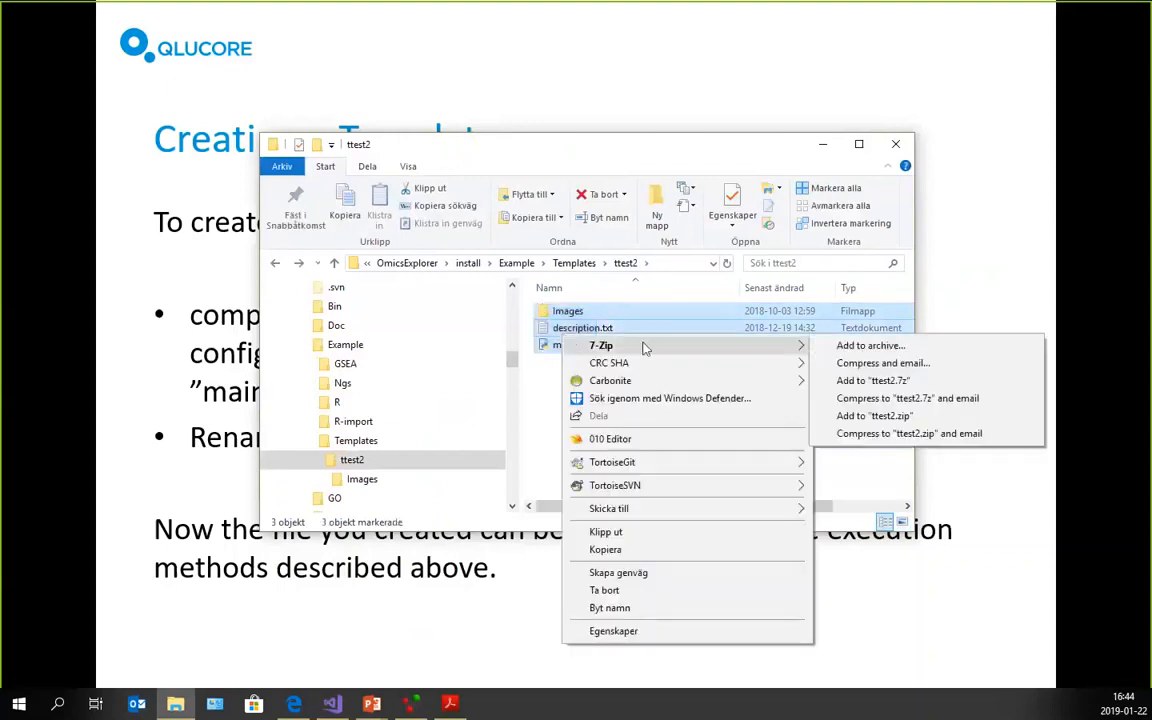
pyautogui.click(889, 422)
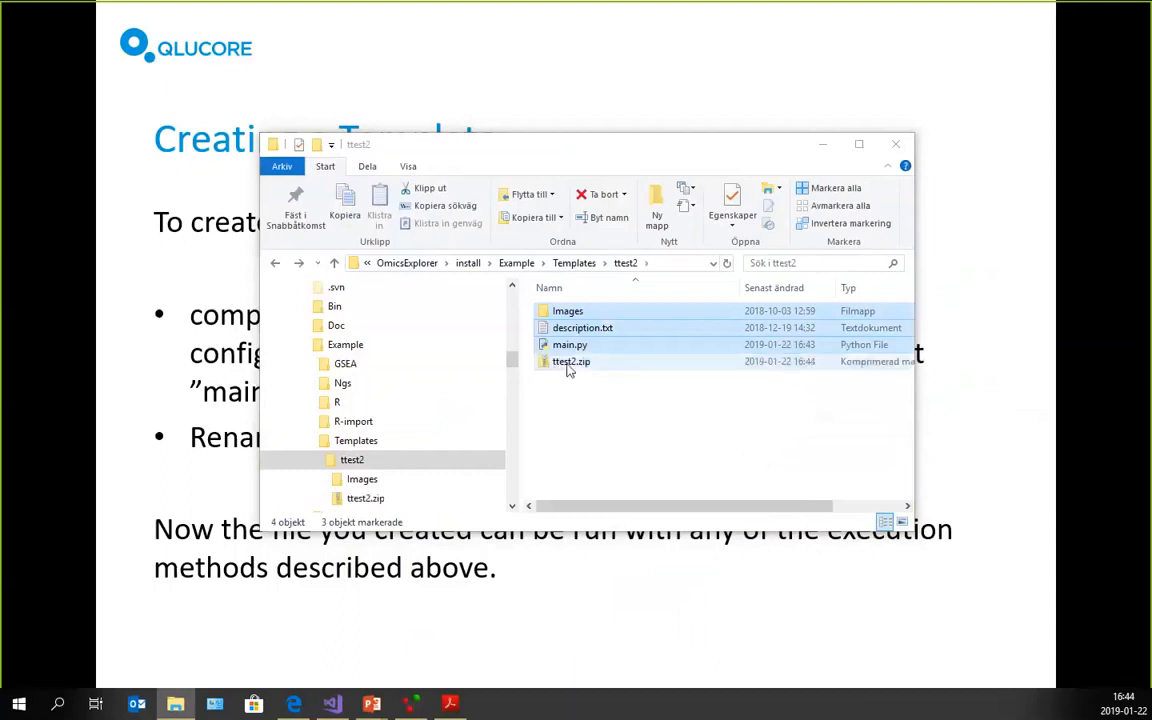
# Rename ttest2.zip as ttest2.qctemplate and accept the file extension change.
pyautogui.click(588, 366)
pyautogui.click(588, 366)
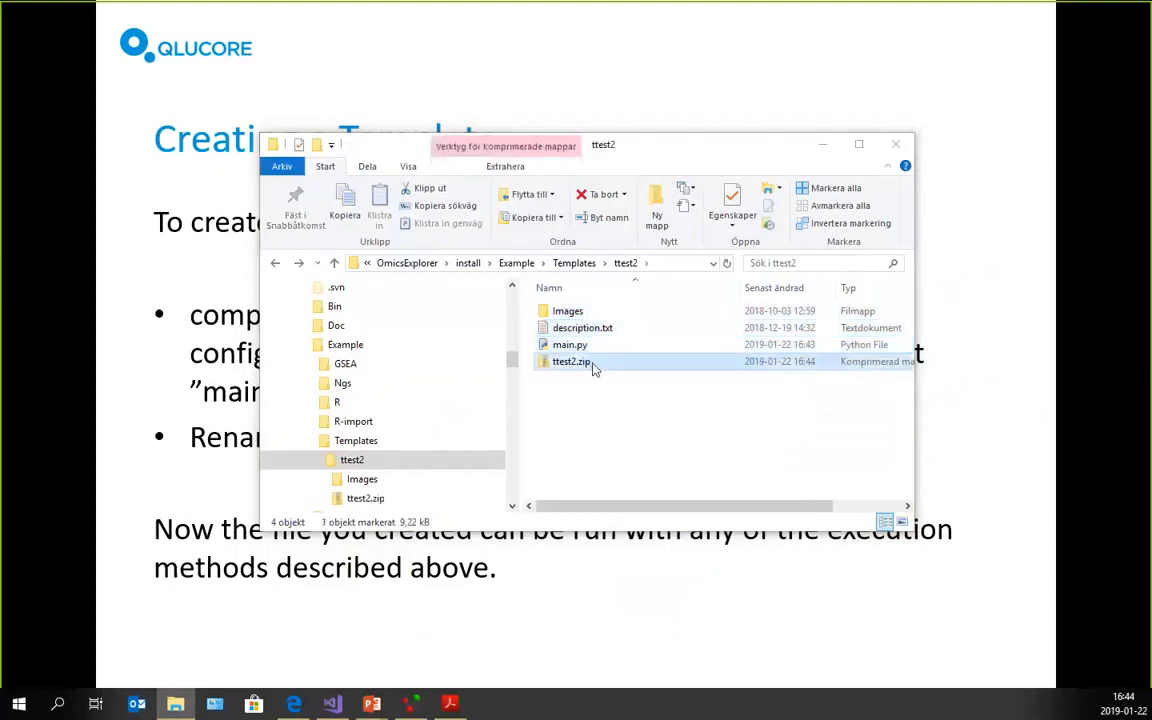
pyautogui.press('BackSpace')
pyautogui.press('BackSpace')
pyautogui.press('BackSpace')
pyautogui.write('qctempla')
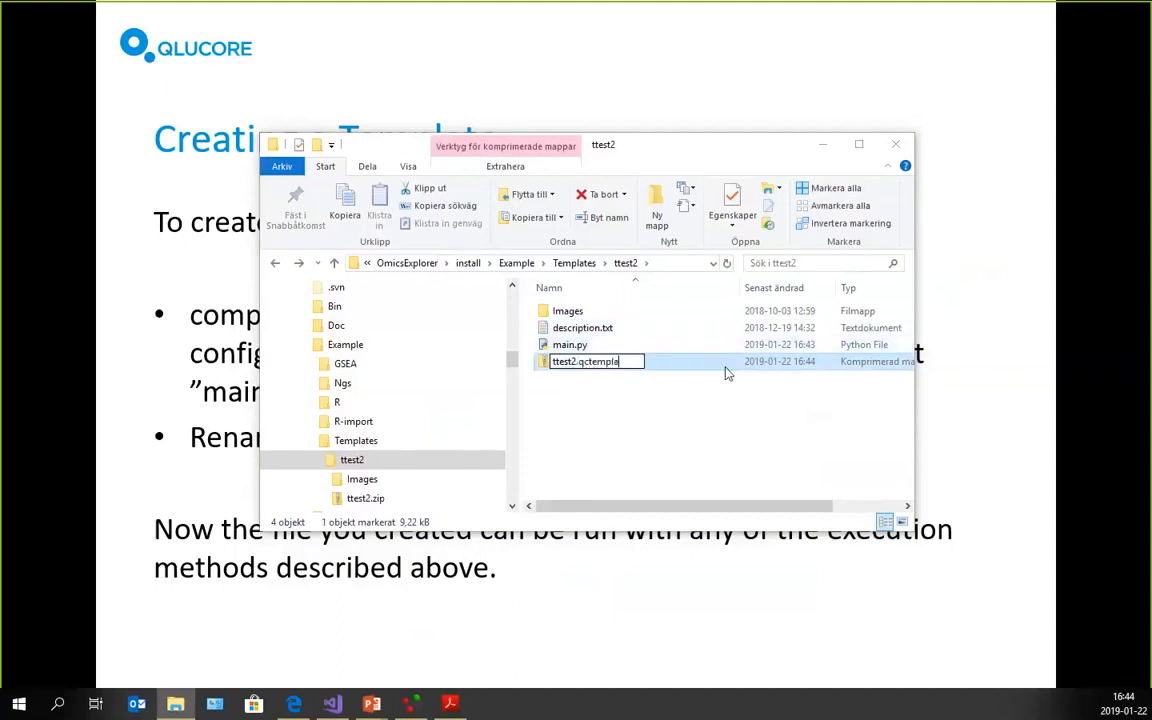
pyautogui.write('te')
pyautogui.press('Return')
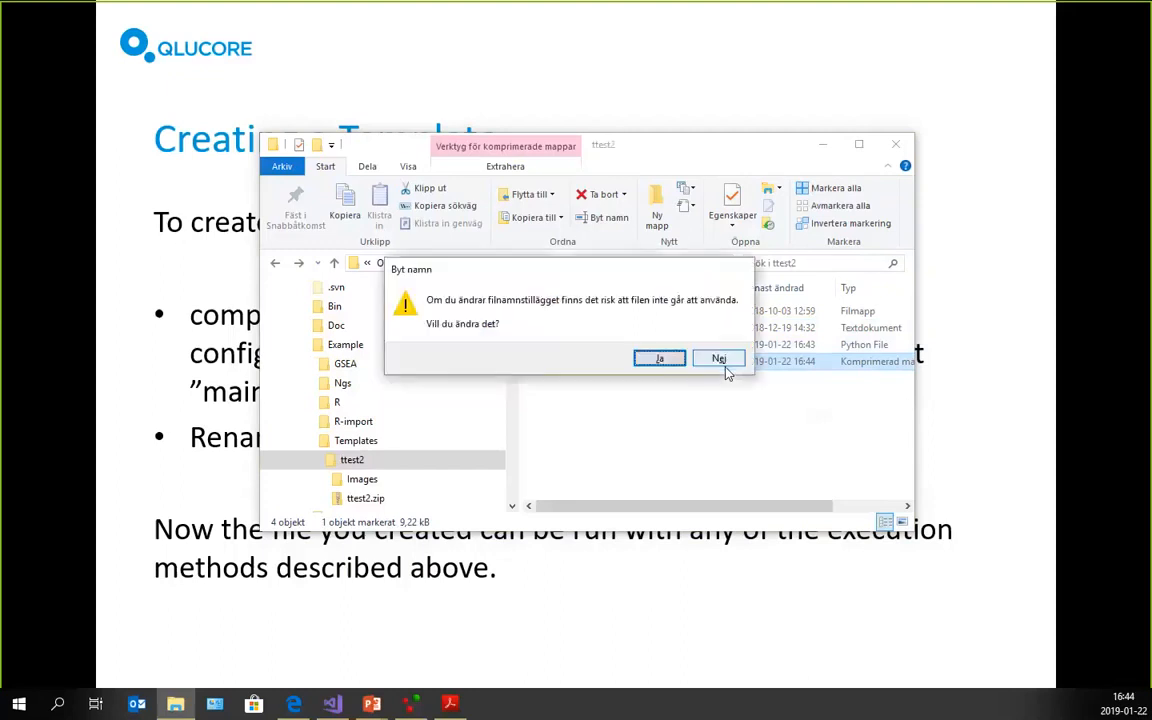
pyautogui.click(657, 359)
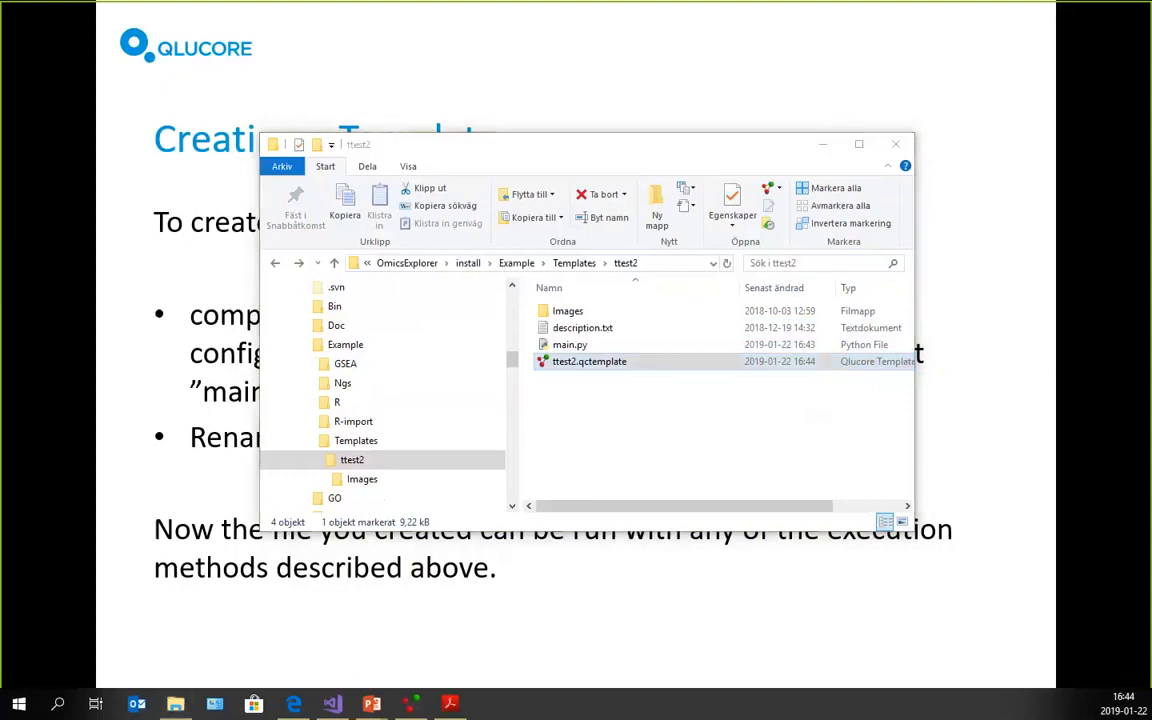
# Switch to Qlucore Omics Explorer, delete the Discriminating Variables list and close the temp 1.1 plot.
pyautogui.hotkey('alt', 'Tab')
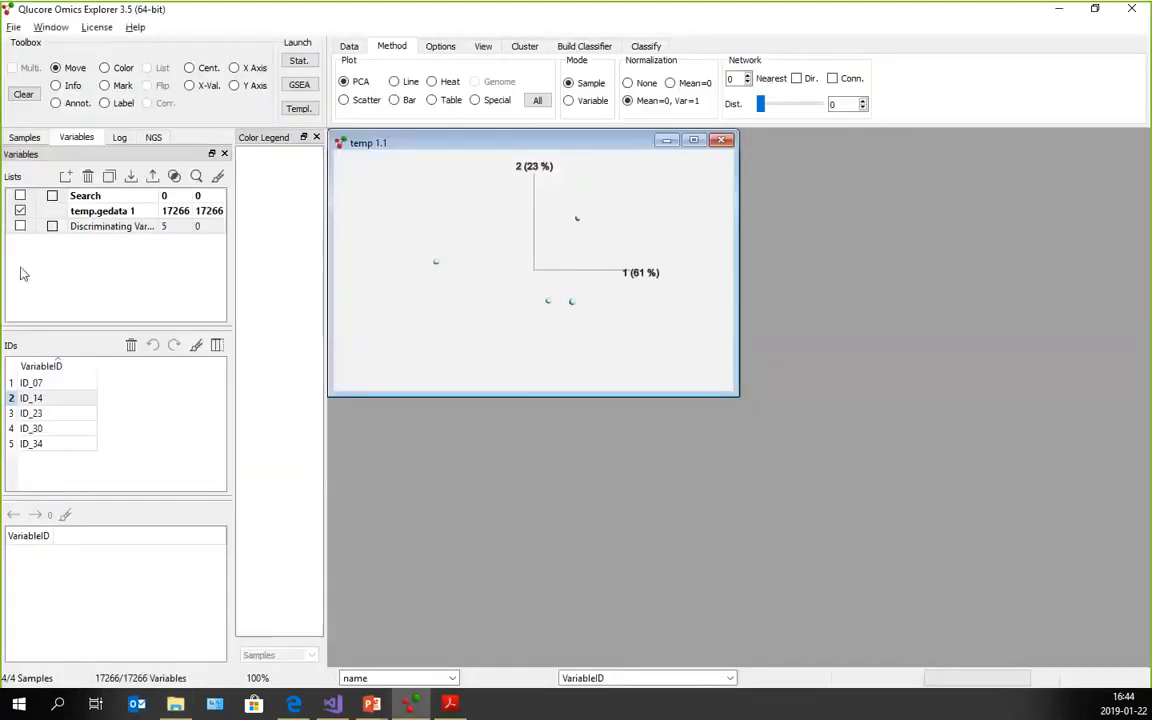
pyautogui.click(90, 226)
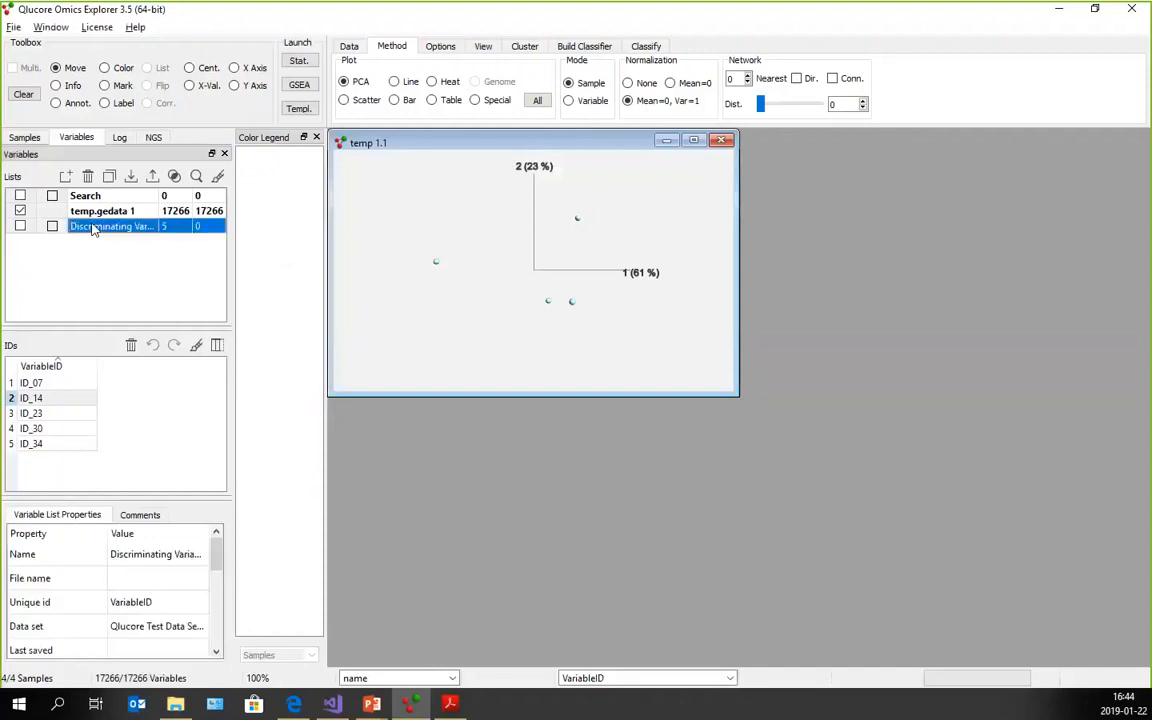
pyautogui.click(87, 176)
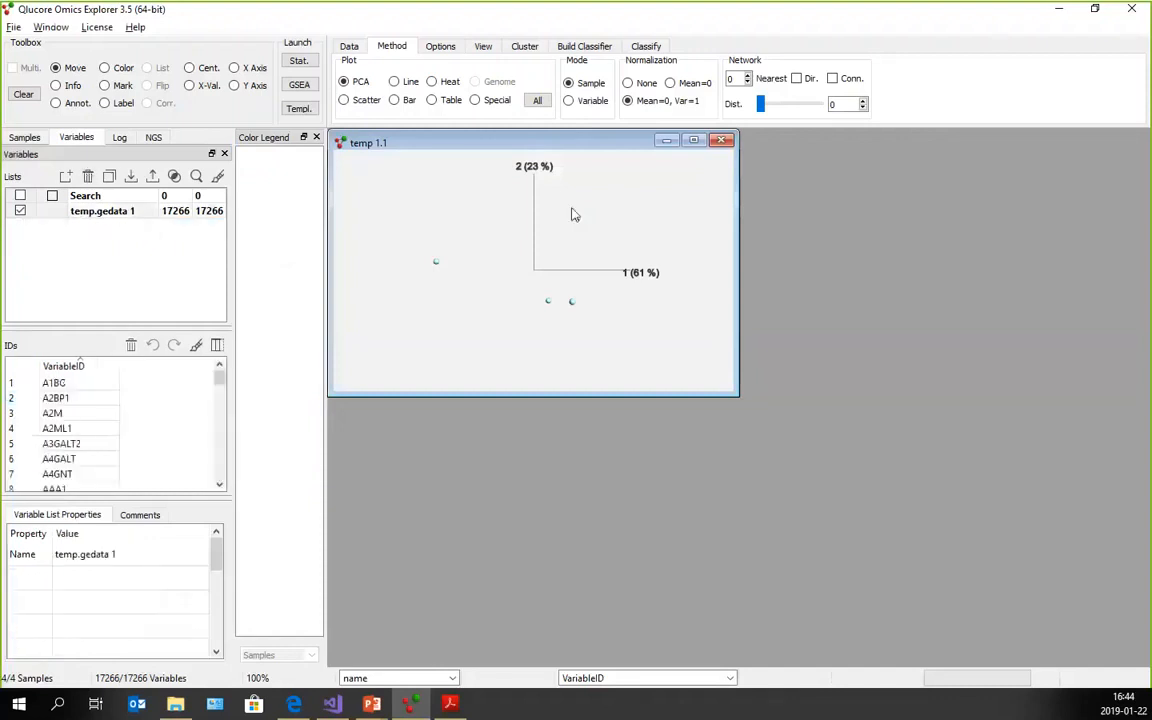
pyautogui.moveTo(538, 141); pyautogui.dragTo(643, 174)
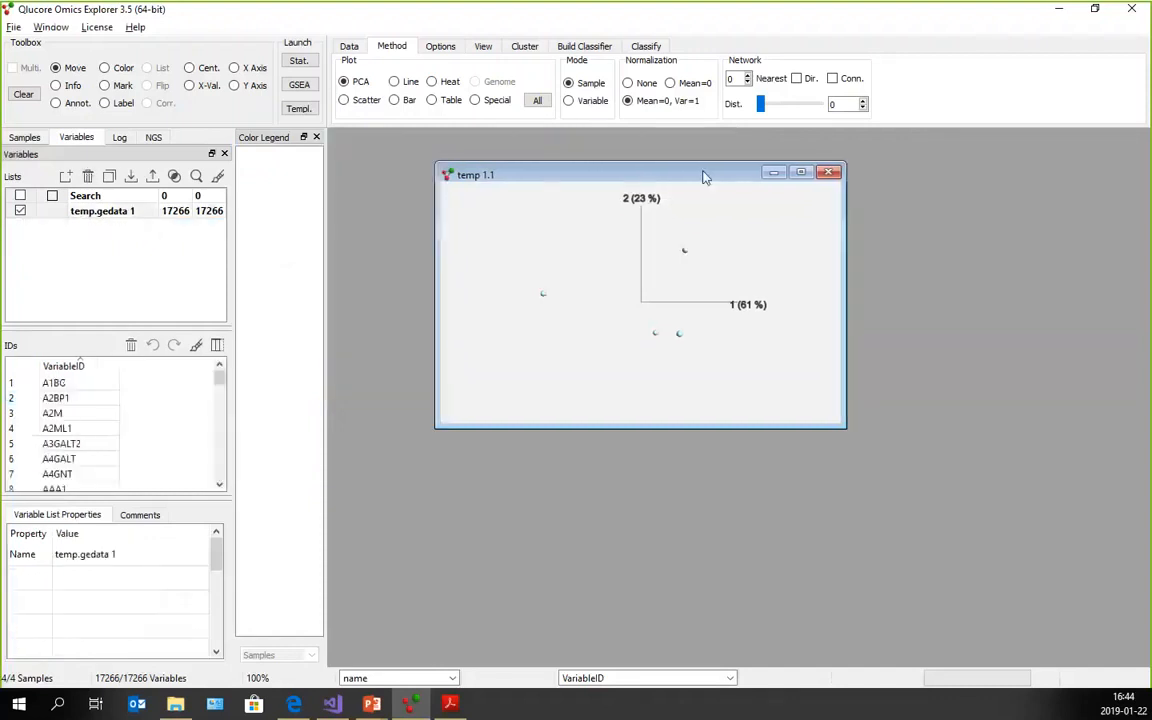
pyautogui.click(828, 172)
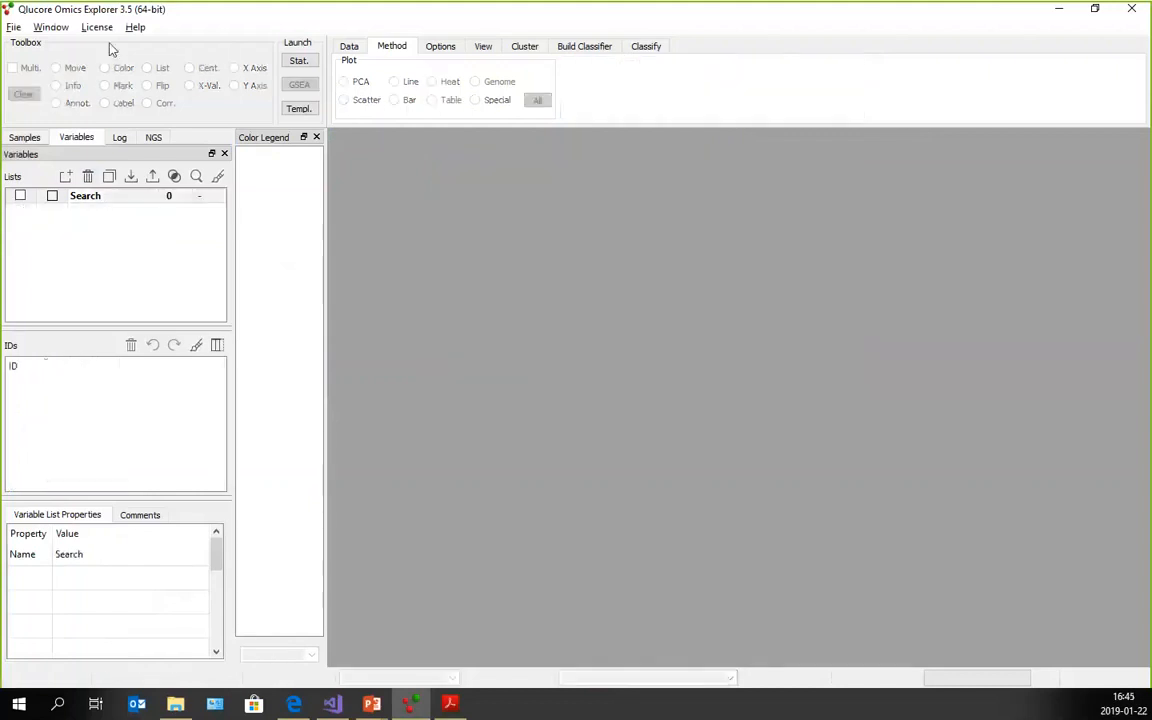
# Load the Acute Lymphoblastic Leukemia.gedata example file and run ttest2.qctemplate from the ttest2 folder on it.
pyautogui.click(135, 27)
pyautogui.moveTo(170, 141)
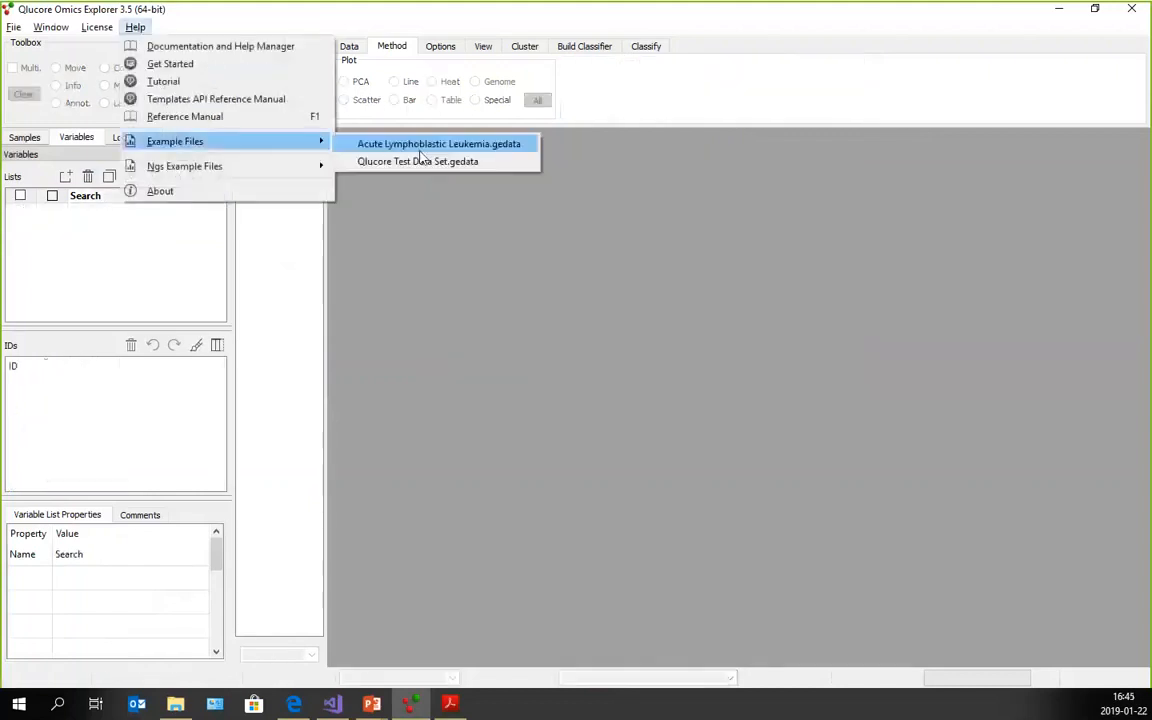
pyautogui.click(422, 150)
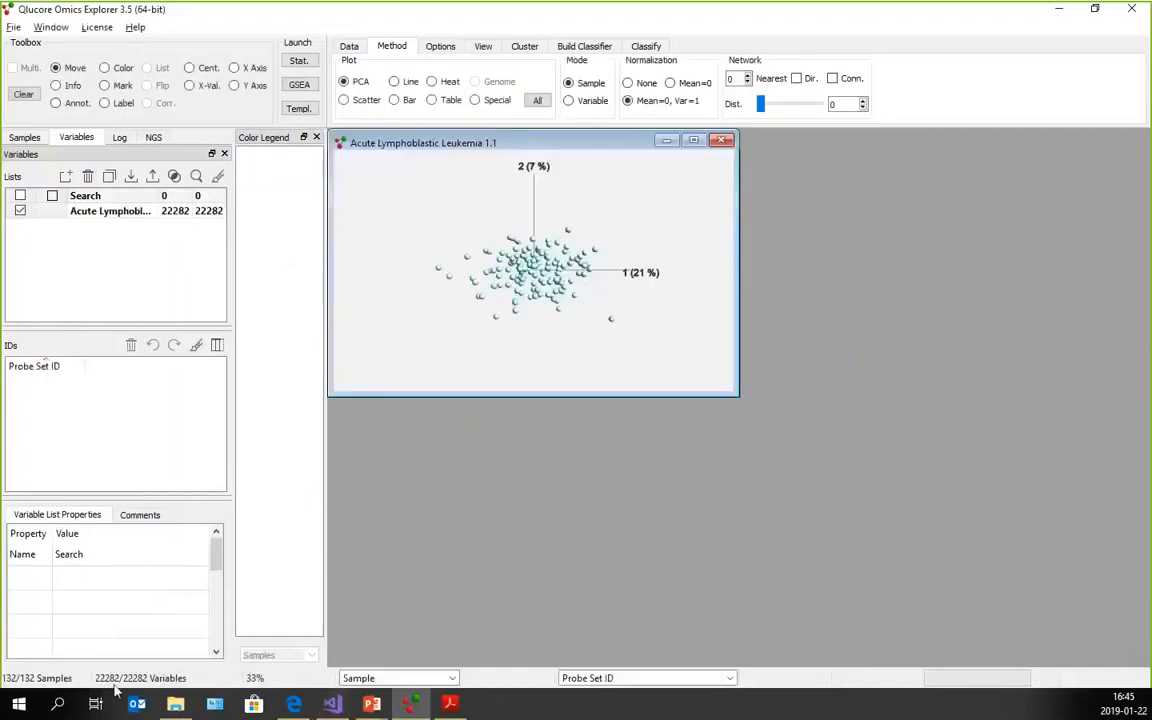
pyautogui.click(175, 705)
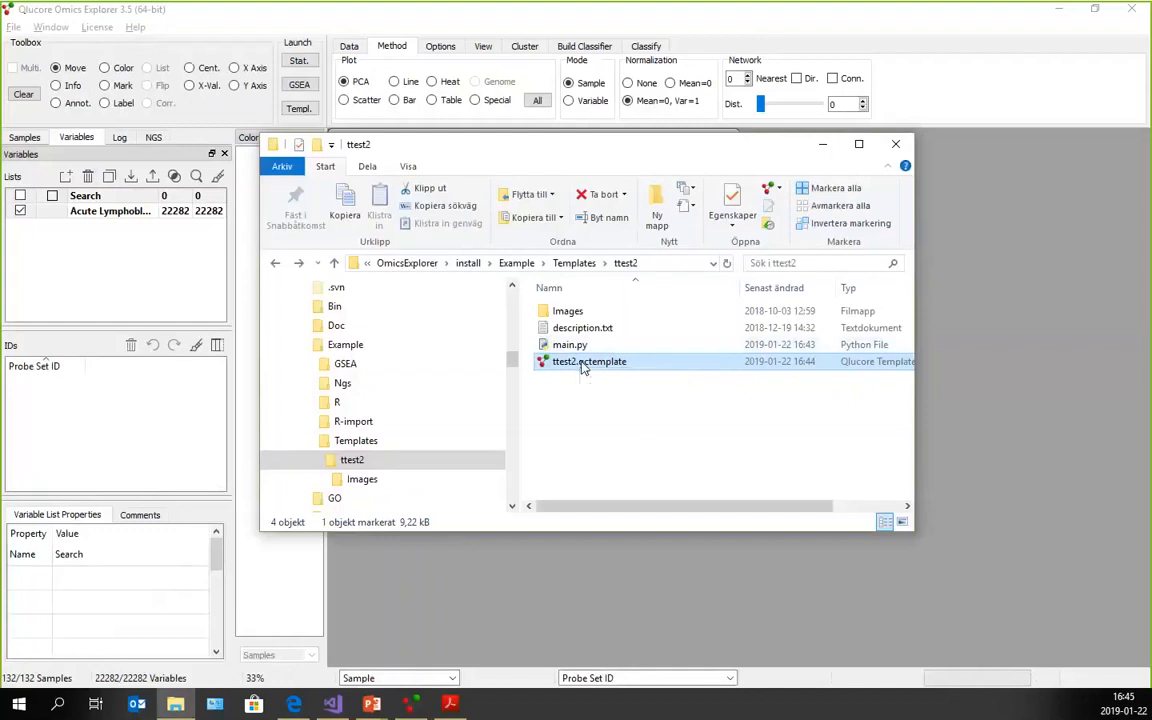
pyautogui.moveTo(584, 368); pyautogui.dragTo(1065, 370)
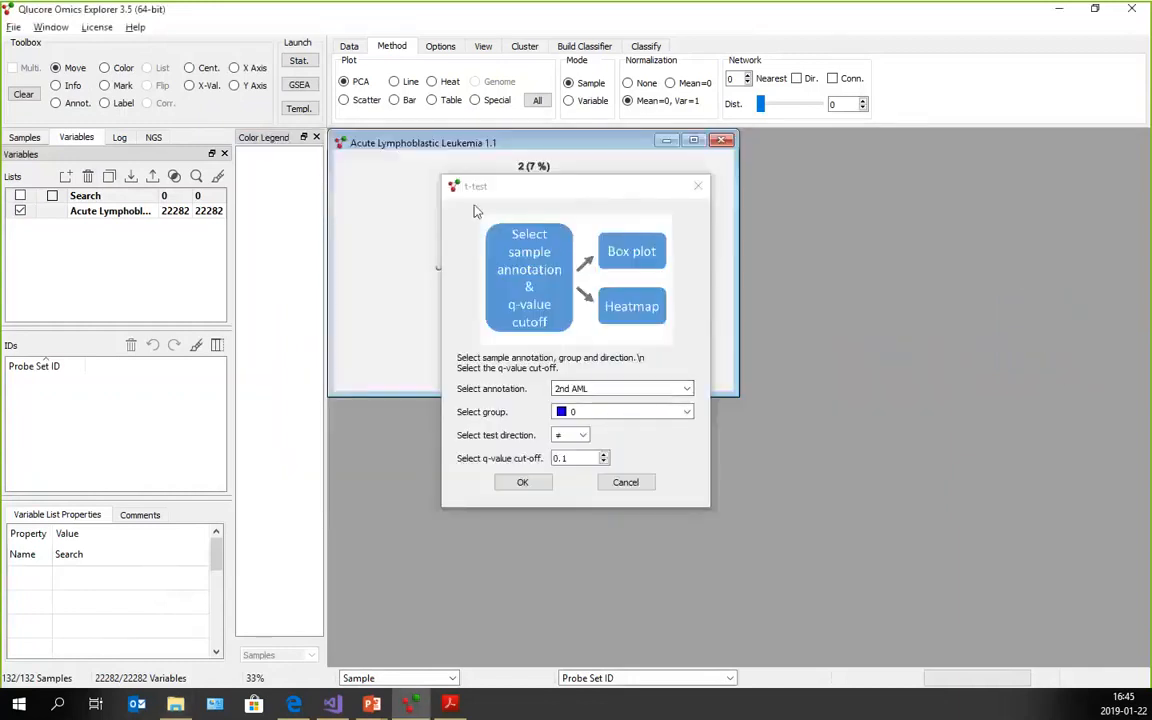
# Run the t-test with annotation Leukemia Subtype, group T-ALL and a q-value cut-off of 0.6.
pyautogui.click(686, 391)
pyautogui.click(686, 391)
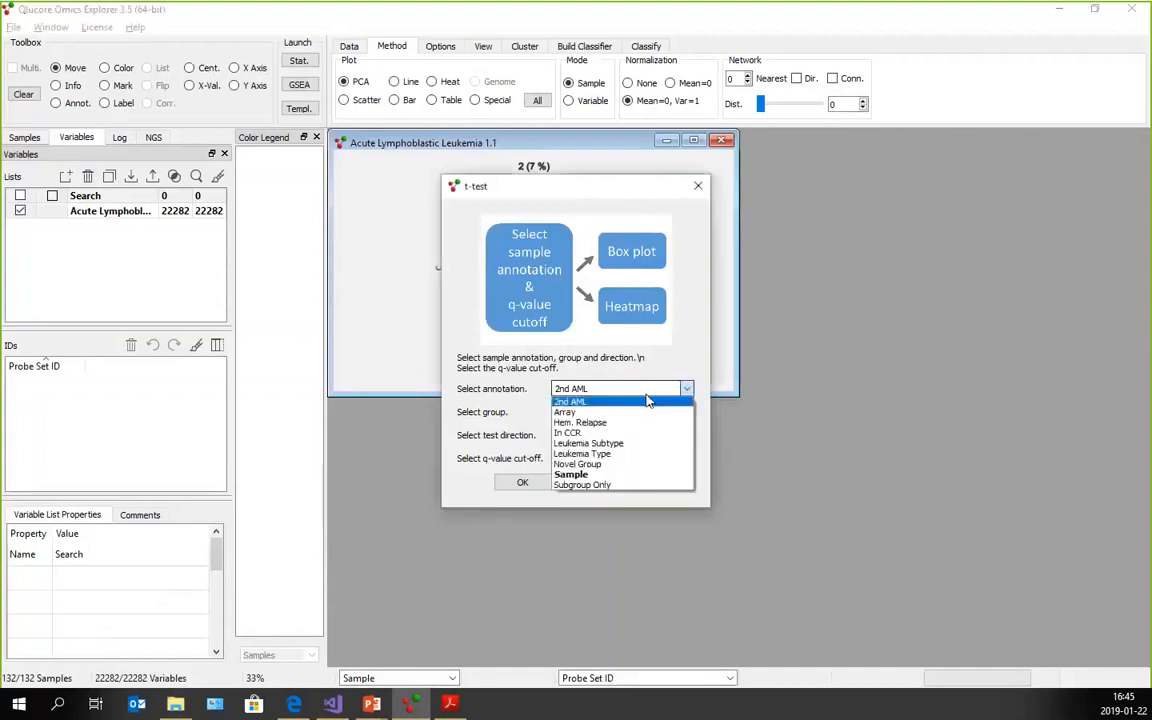
pyautogui.click(618, 444)
pyautogui.click(686, 412)
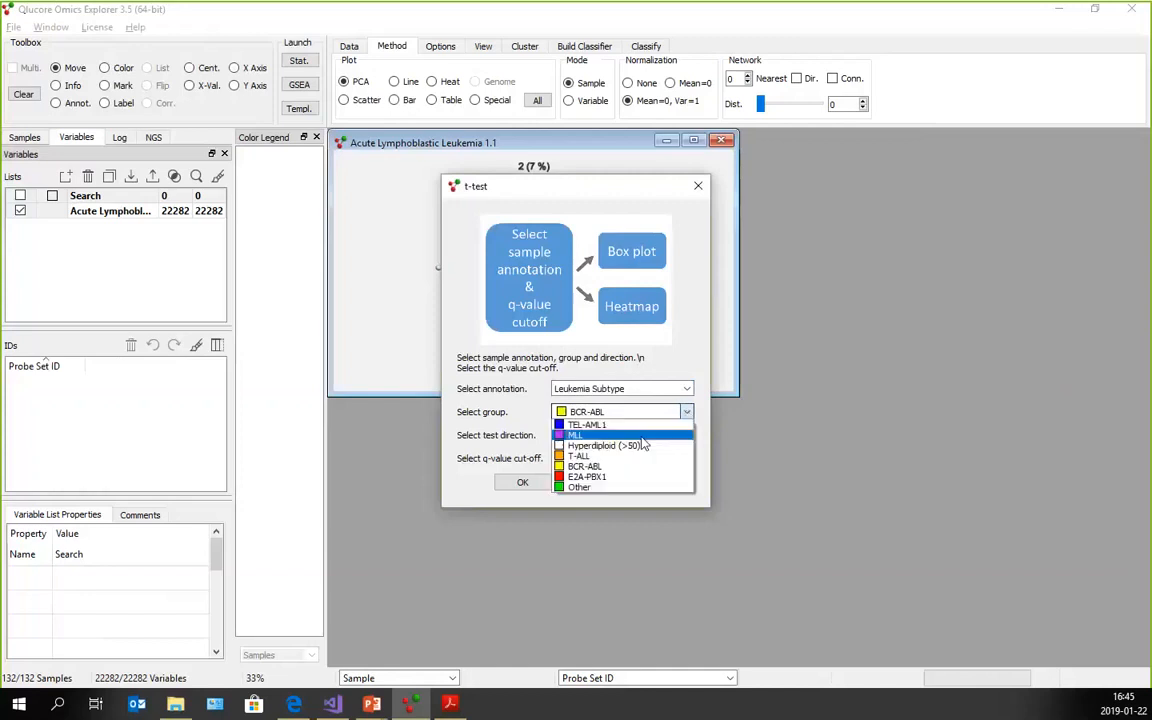
pyautogui.click(636, 456)
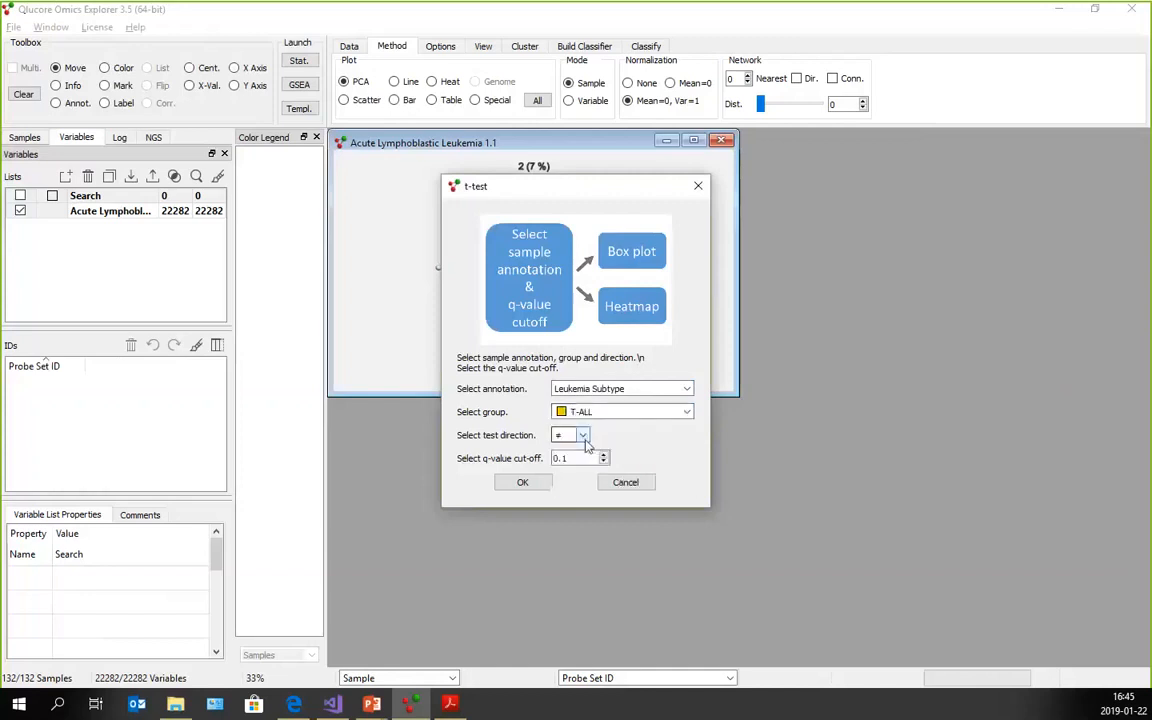
pyautogui.click(584, 457)
pyautogui.press('BackSpace')
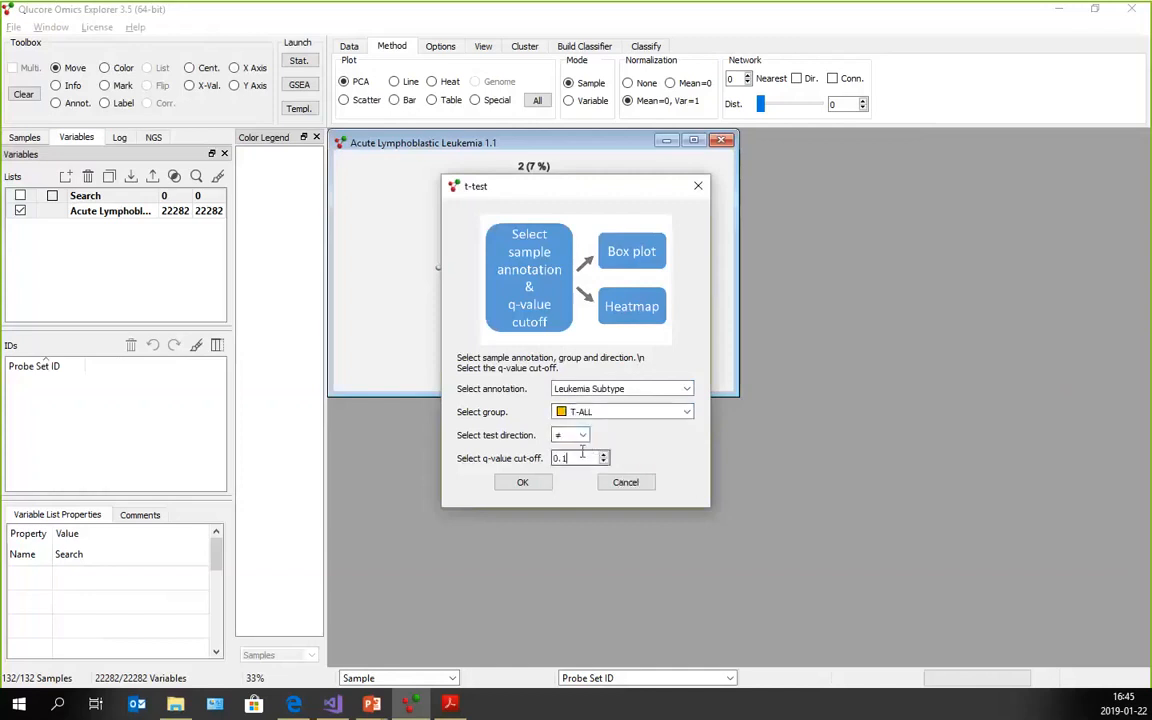
pyautogui.write('05')
pyautogui.click(525, 487)
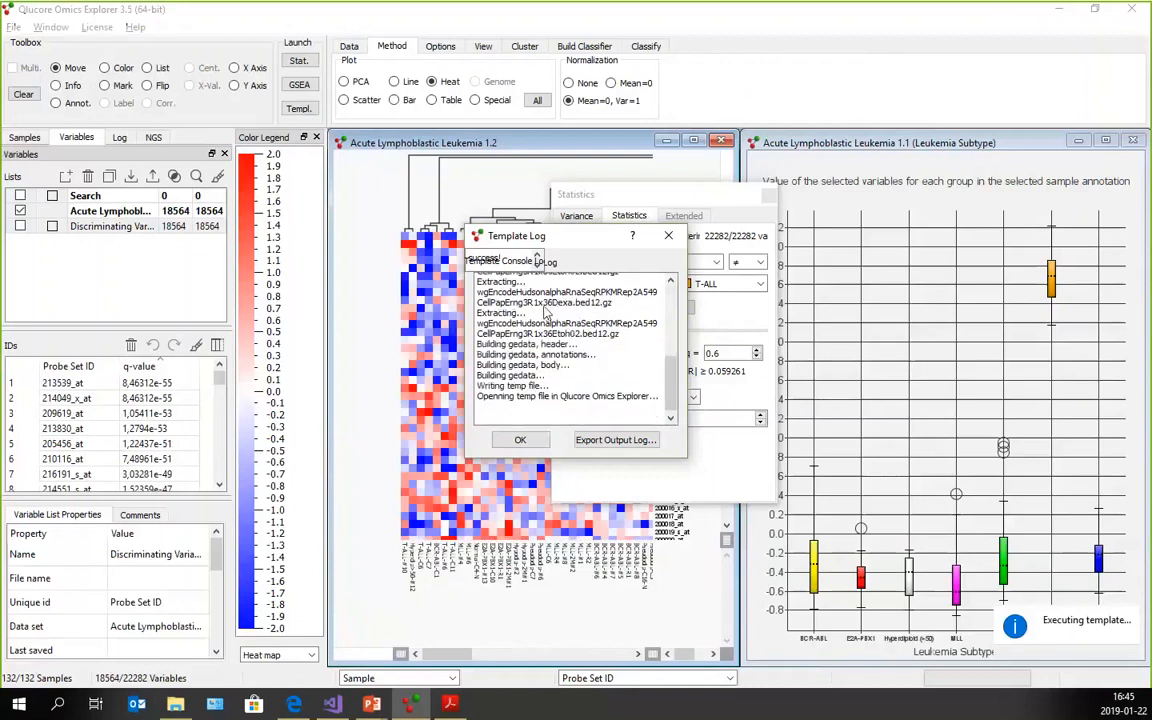
# Read through the download, extraction and build entries in the Template Log and close the log.
pyautogui.scroll(10, 548, 330)
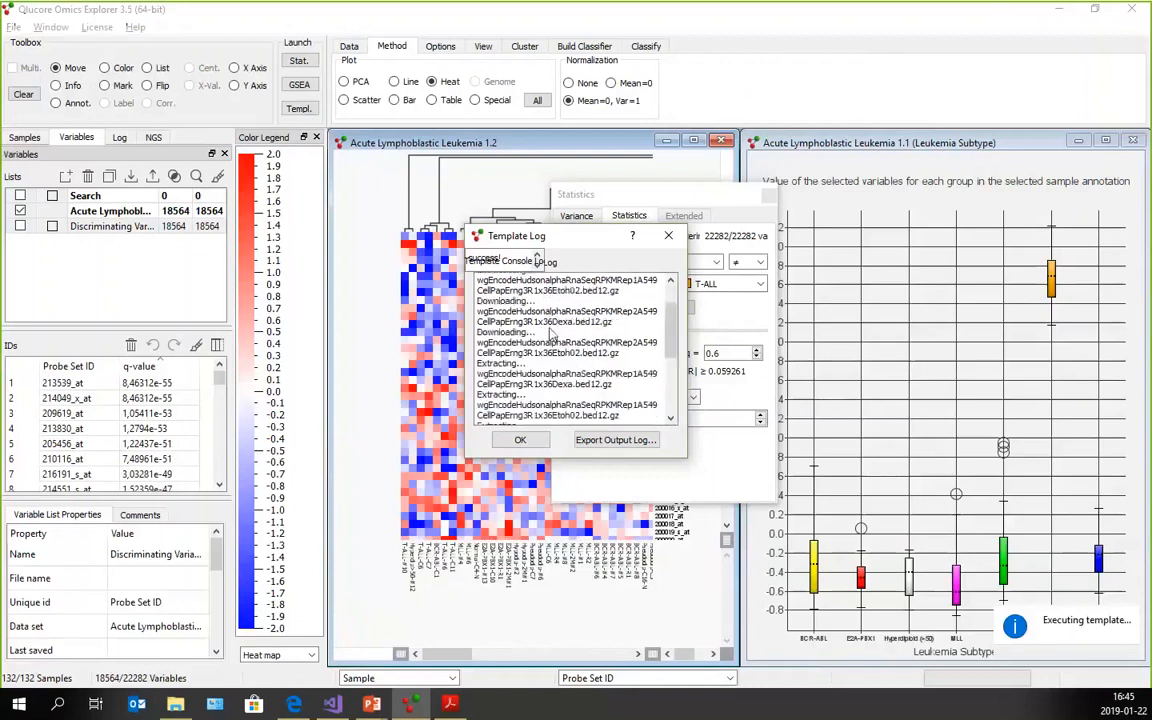
pyautogui.scroll(-6, 548, 333)
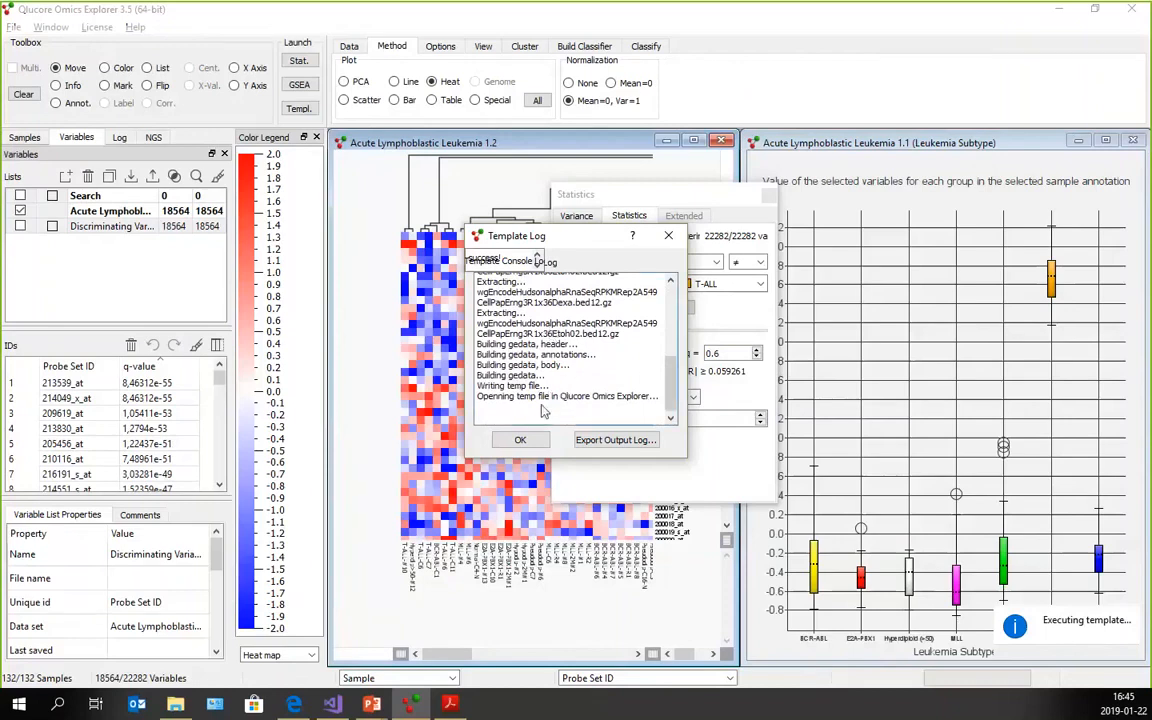
pyautogui.scroll(3, 553, 308)
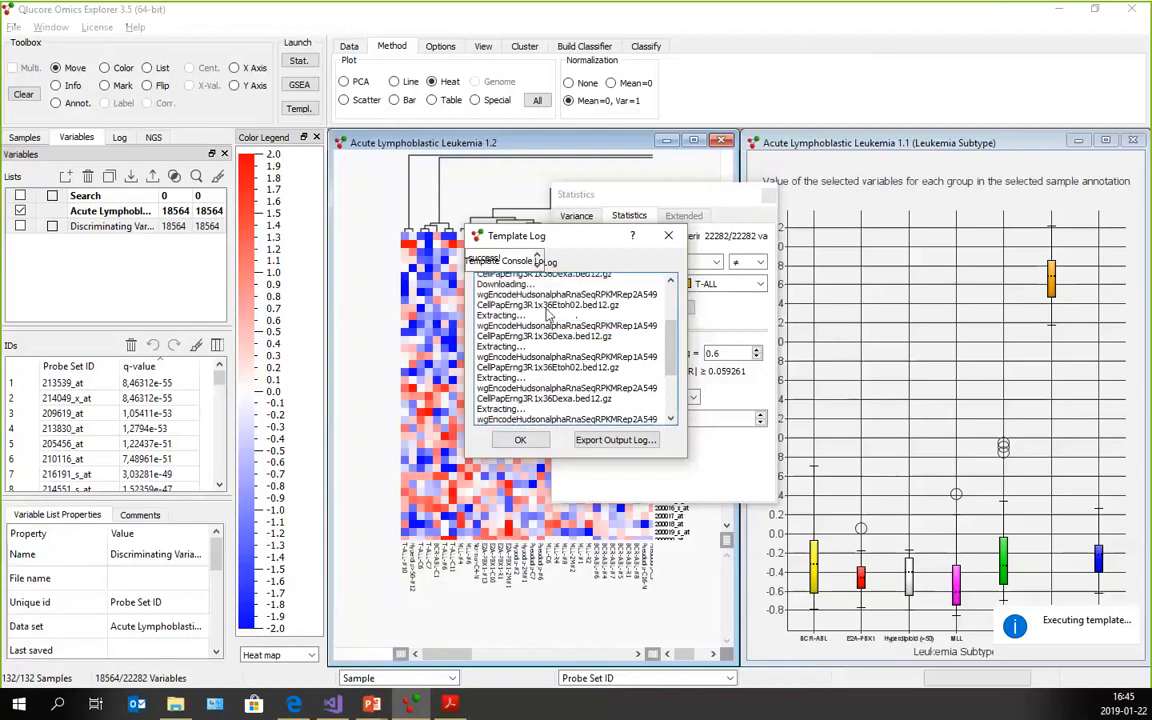
pyautogui.scroll(-3, 555, 308)
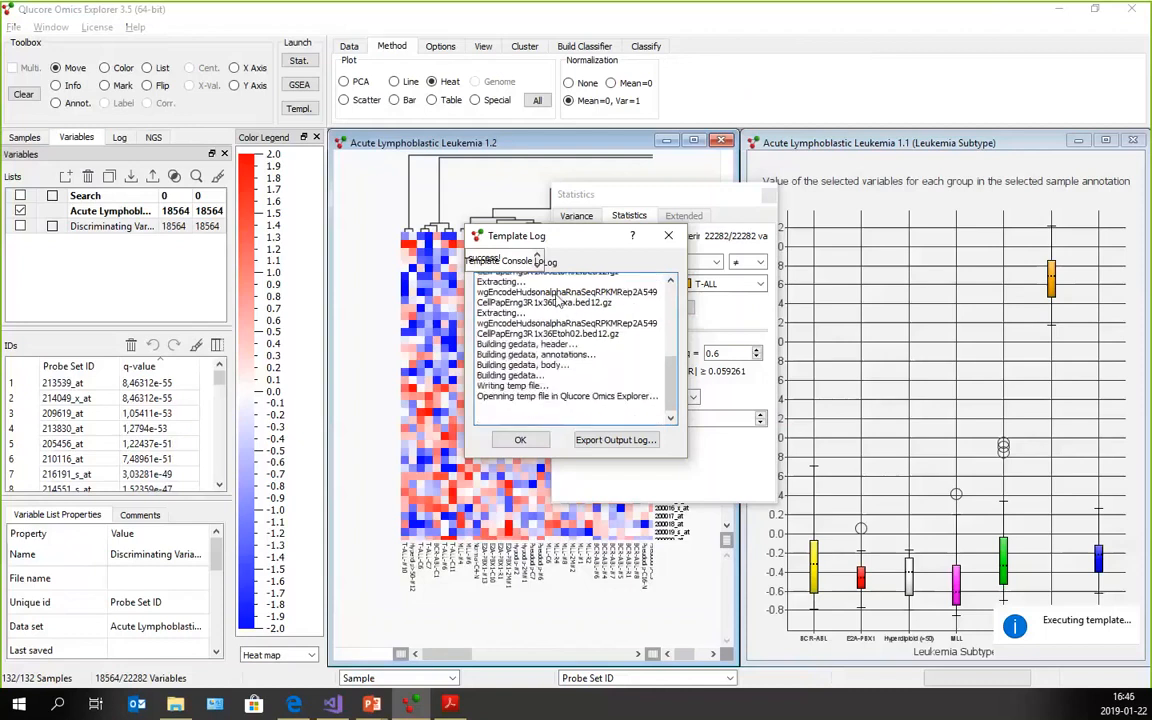
pyautogui.click(669, 235)
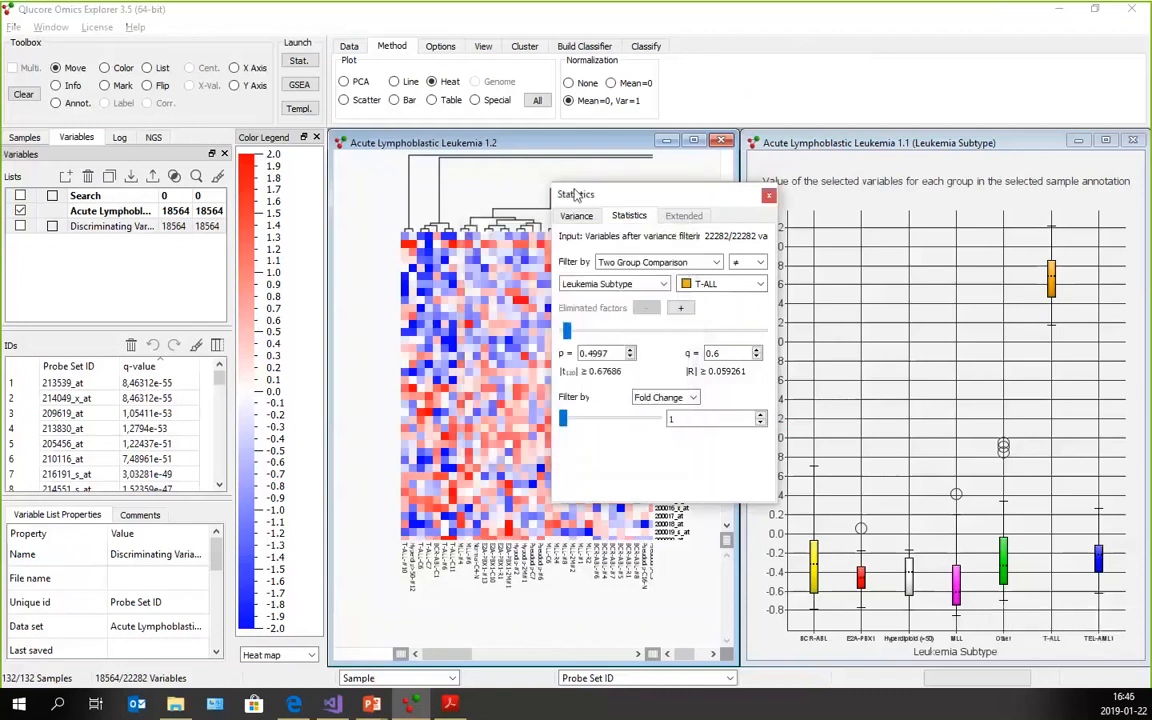
# Close the Acute Lymphoblastic Leukemia plots and exit Qlucore Omics Explorer, discarding the unsaved variable list.
pyautogui.click(720, 146)
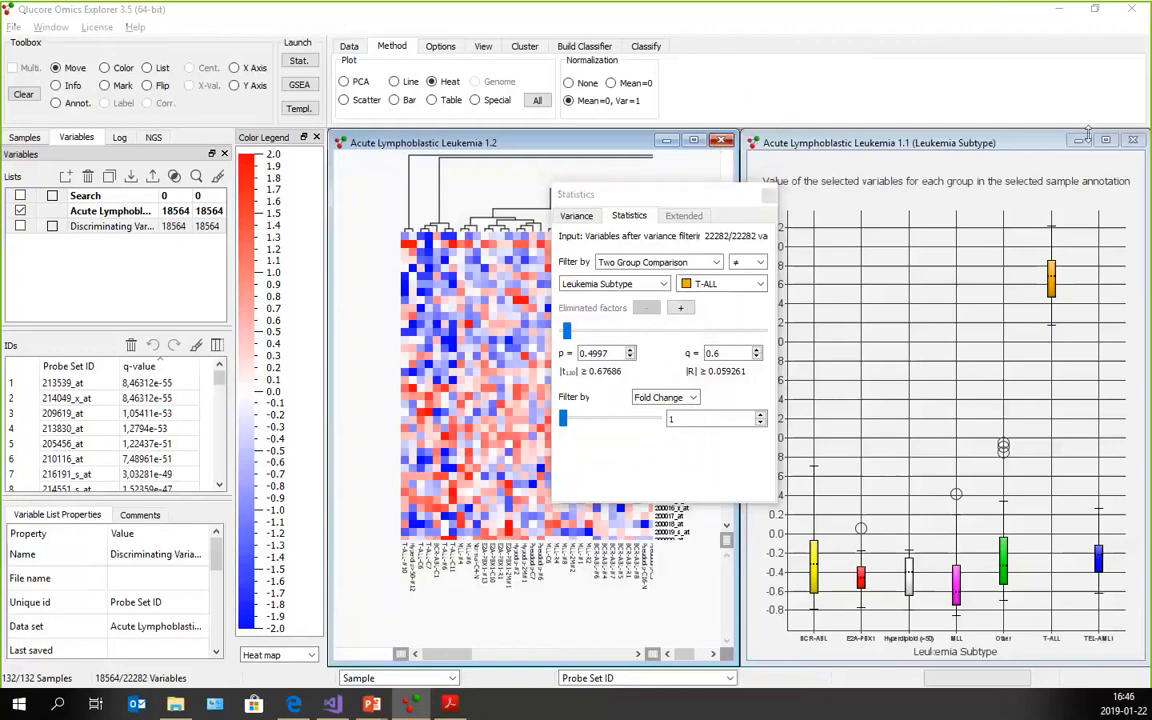
pyautogui.click(1133, 141)
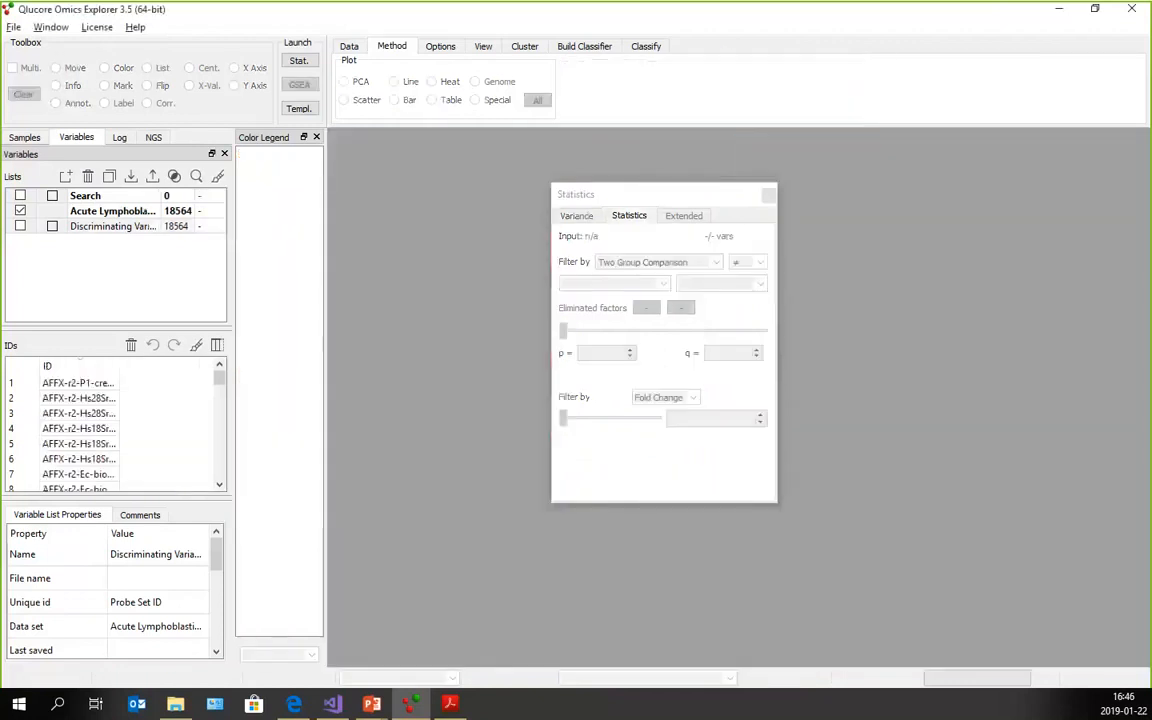
pyautogui.click(1134, 10)
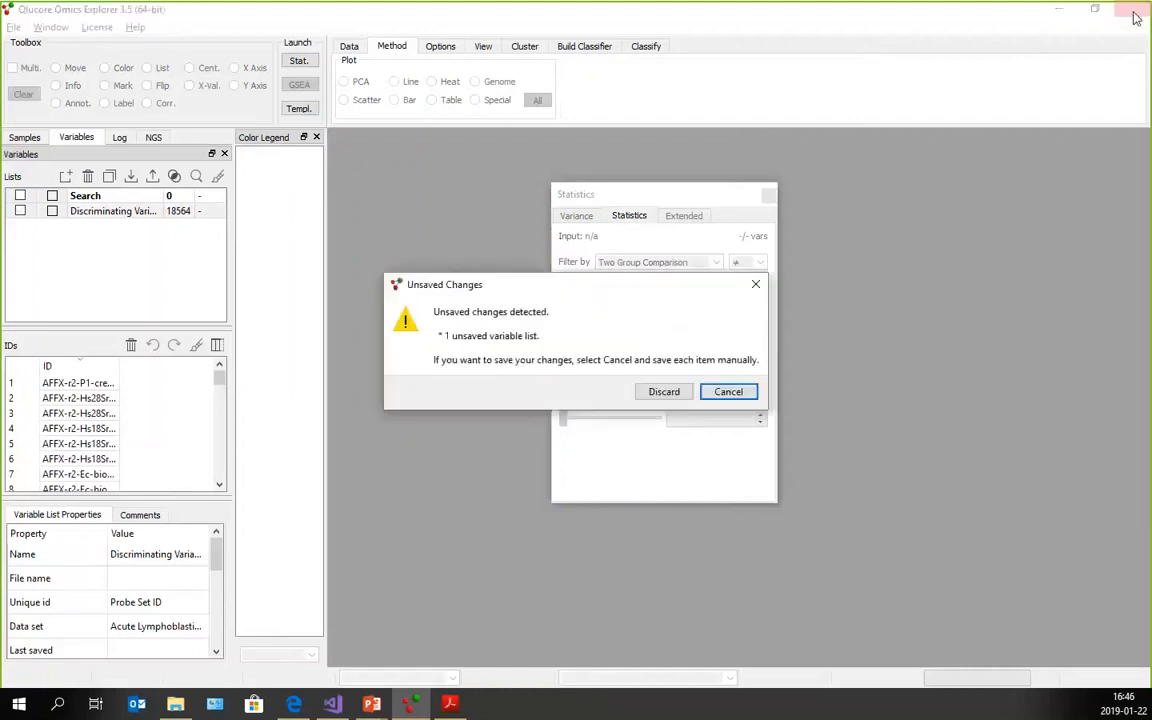
pyautogui.click(663, 391)
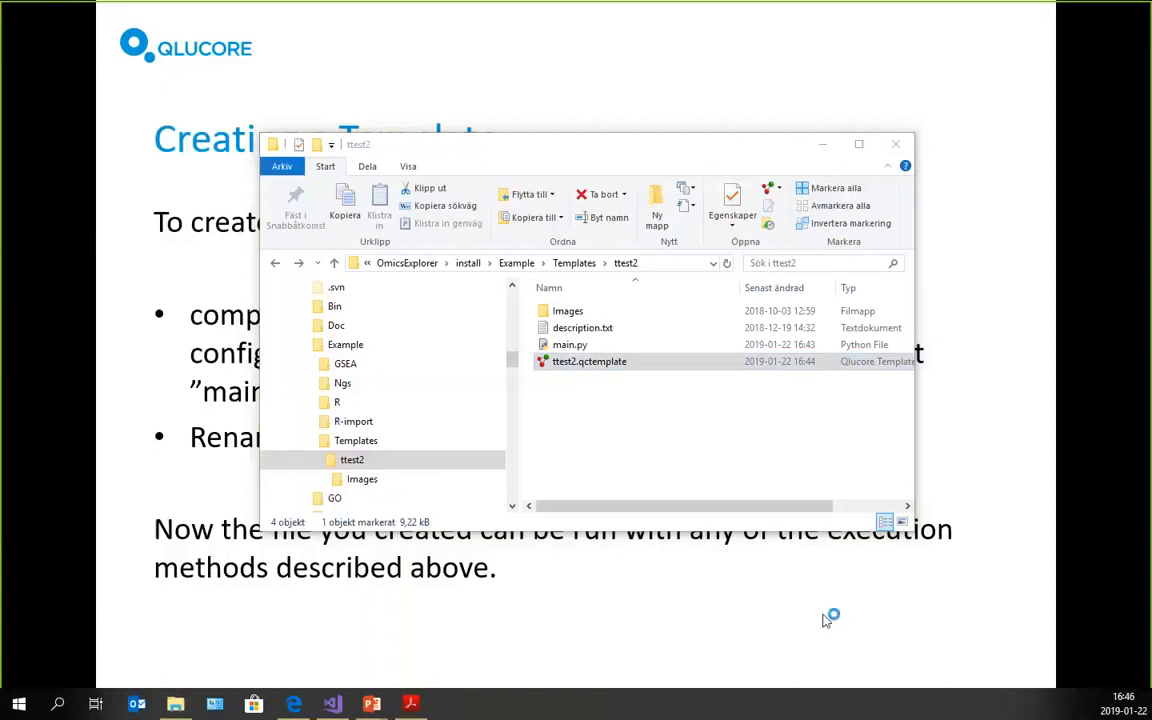
# Open ttest2.qctemplate to restart Qlucore Omics Explorer and load the Qlucore Test Data Set.gedata example file.
pyautogui.doubleClick(567, 365)
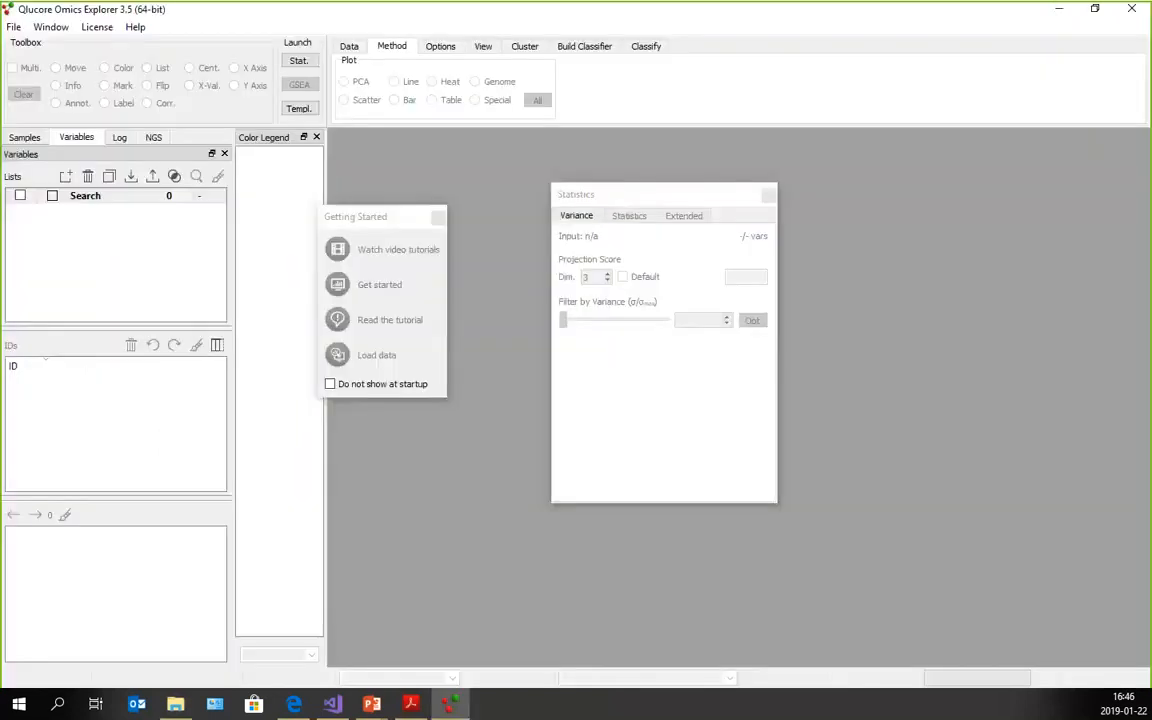
pyautogui.click(13, 26)
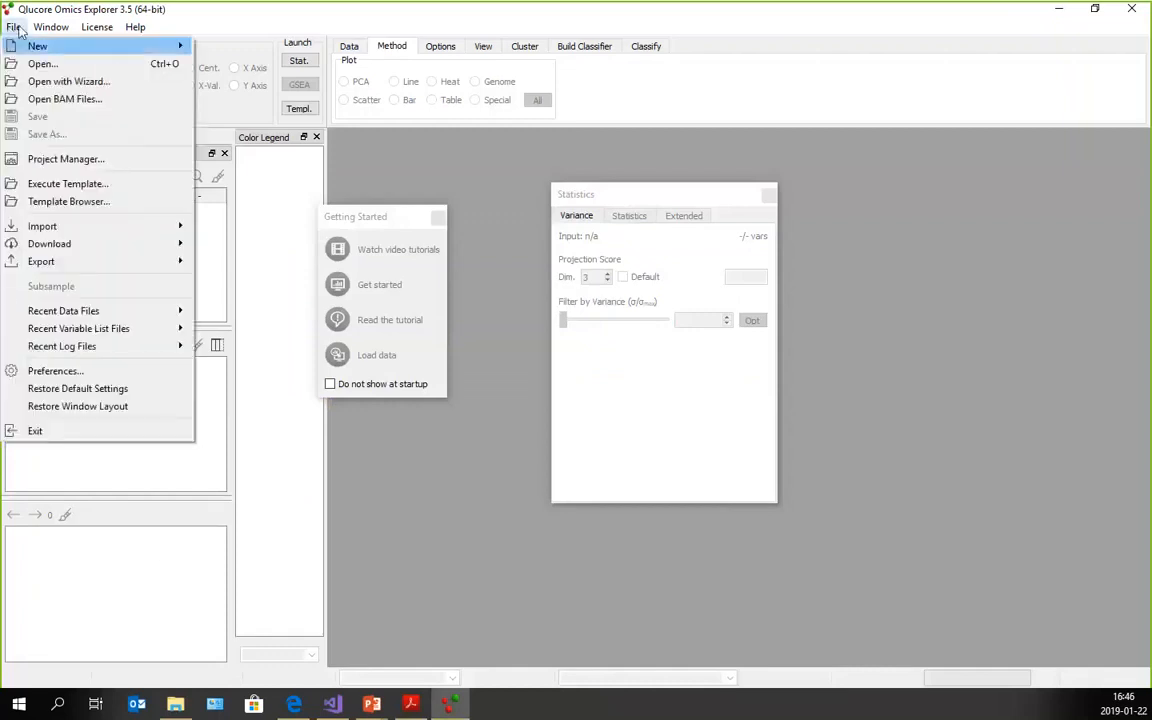
pyautogui.moveTo(135, 26)
pyautogui.moveTo(198, 144)
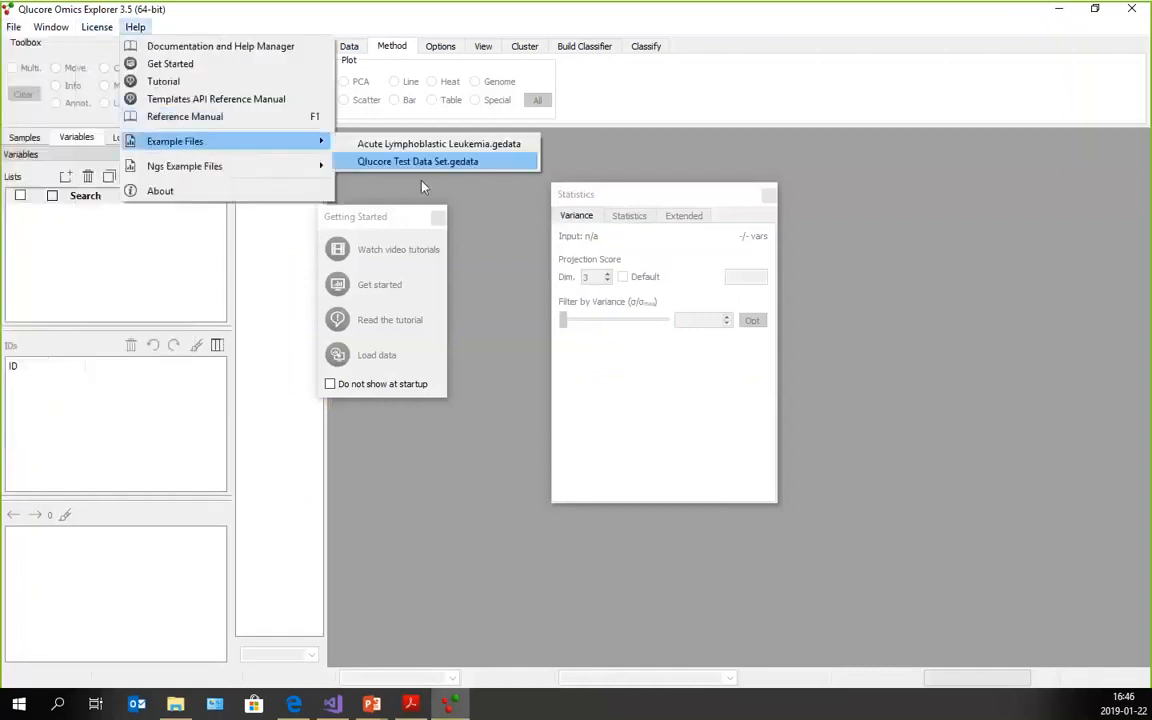
pyautogui.click(379, 162)
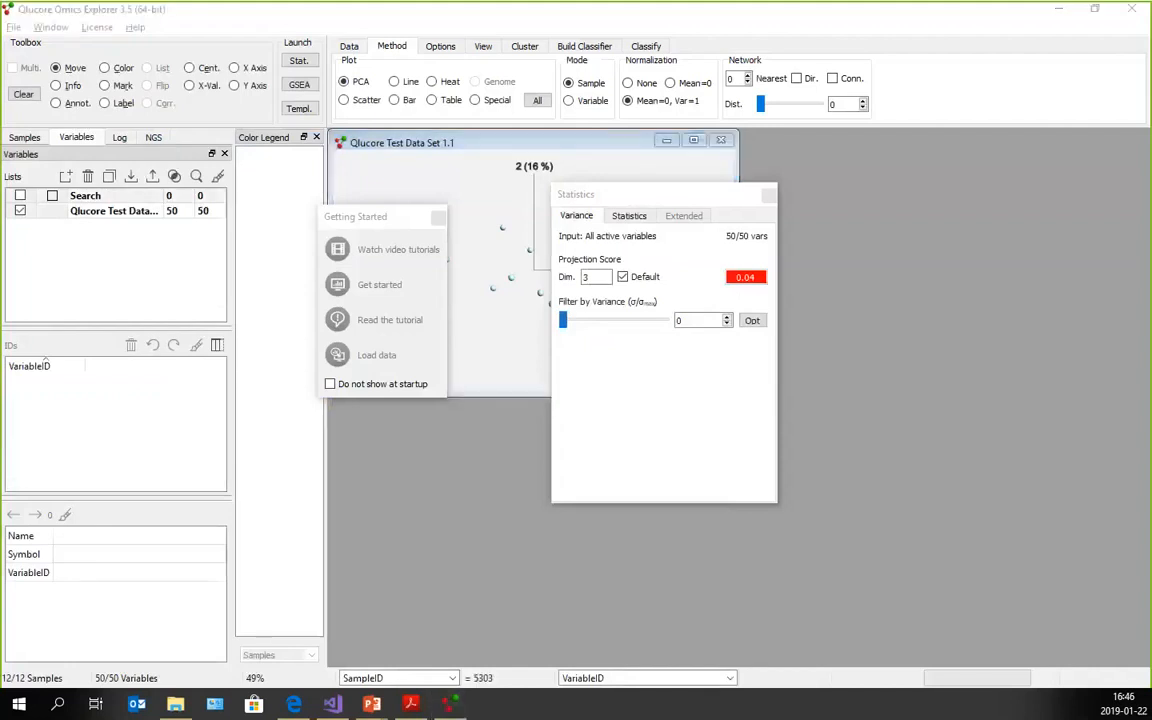
# Run ttest2.qctemplate on the test data set with annotation Age, group 20 and q-value cut-off 0.1, accepting the notice.
pyautogui.hotkey('alt', 'Tab')
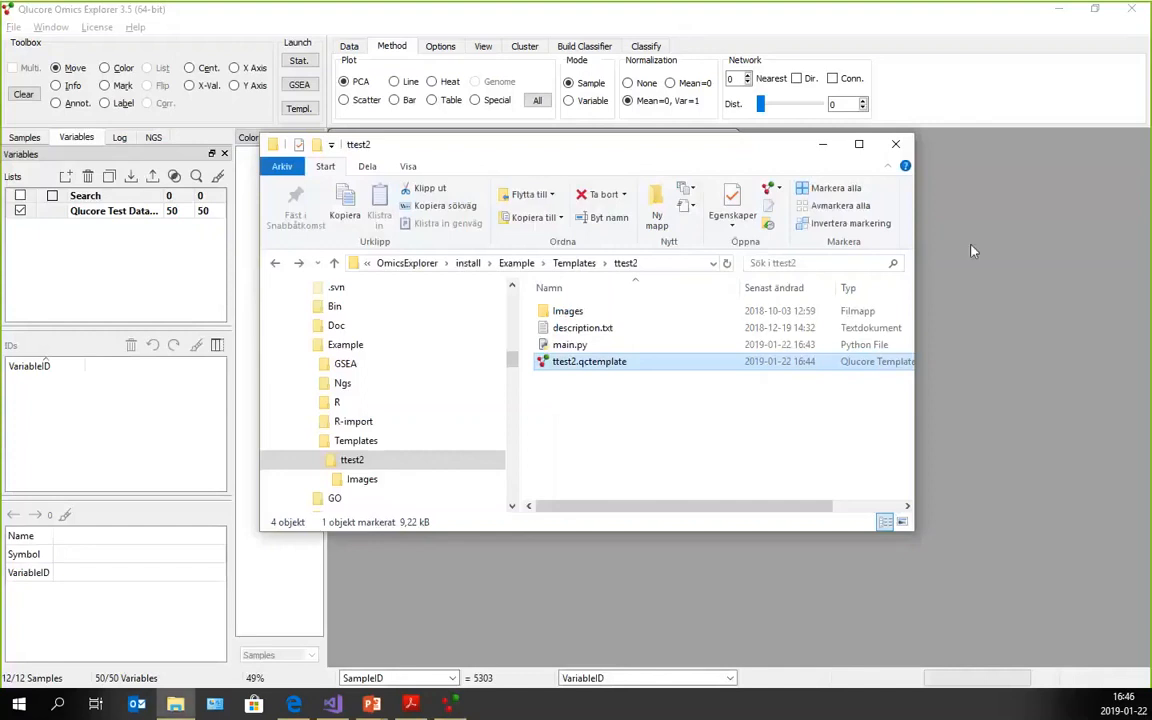
pyautogui.moveTo(585, 362)
pyautogui.mouseDown()
pyautogui.moveTo(655, 360)
pyautogui.moveTo(1048, 508)
pyautogui.moveTo(978, 462)
pyautogui.mouseUp()
pyautogui.click(824, 145)
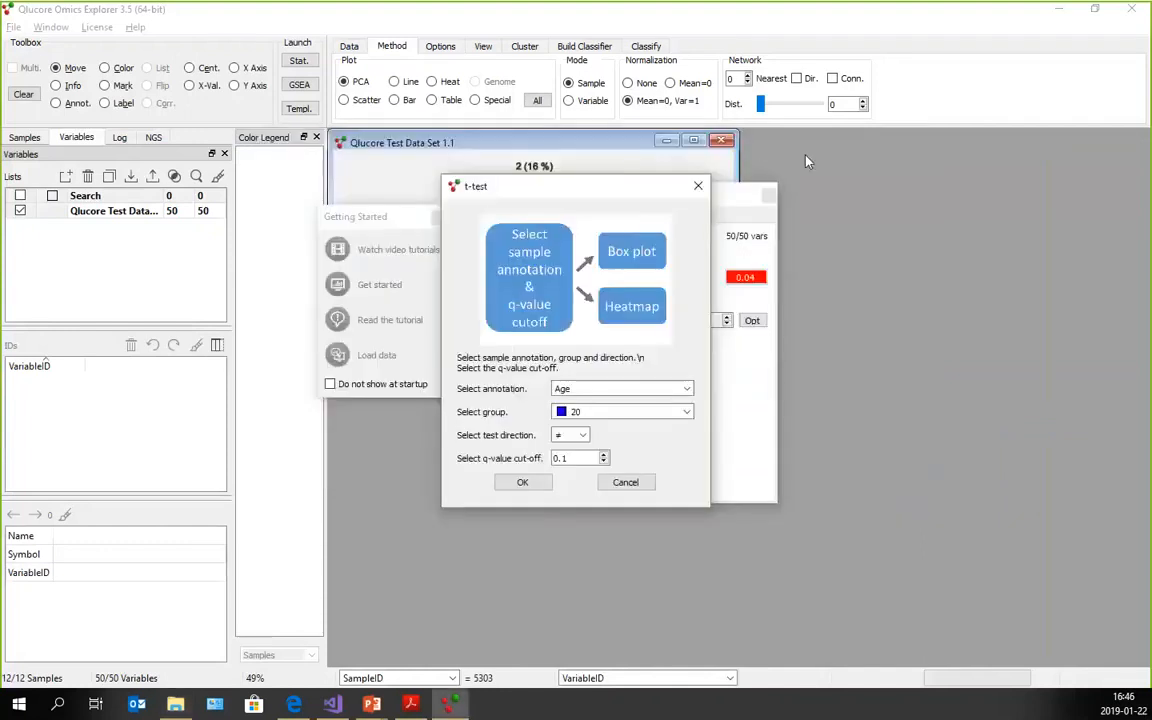
pyautogui.click(522, 482)
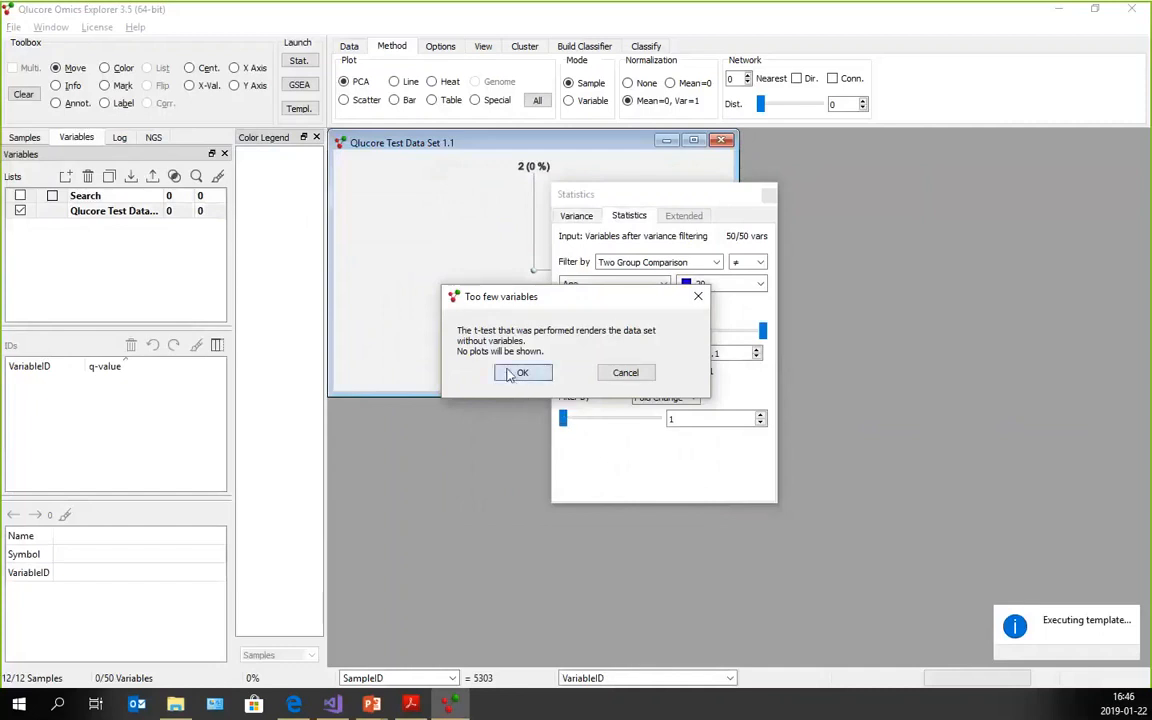
pyautogui.click(512, 374)
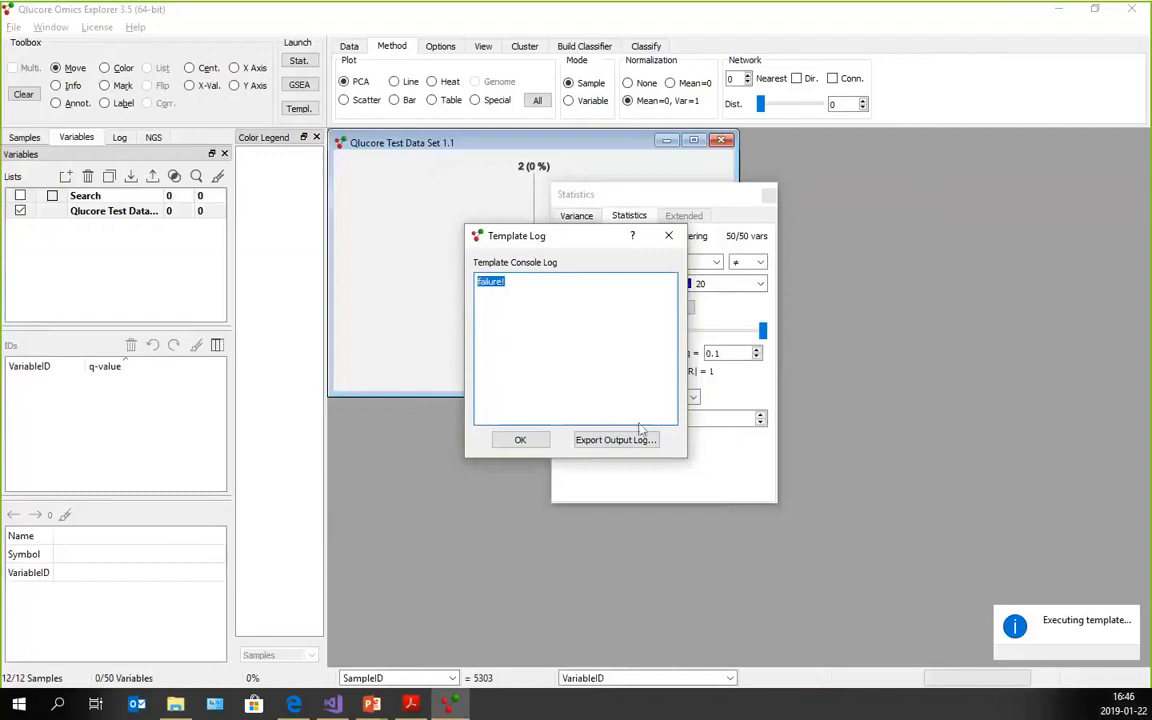
# Select the printed message in the Template Console Log to examine it and close the log.
pyautogui.click(524, 303)
pyautogui.hotkey('ctrl', 'a')
pyautogui.click(521, 441)
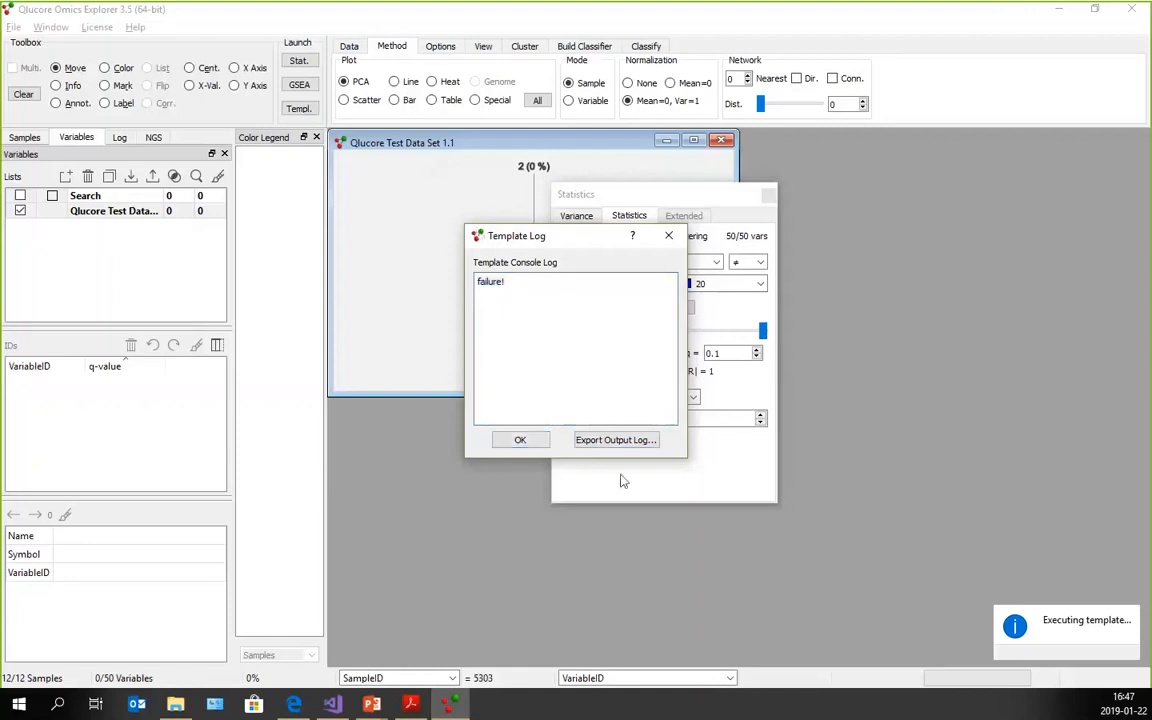
pyautogui.click(669, 236)
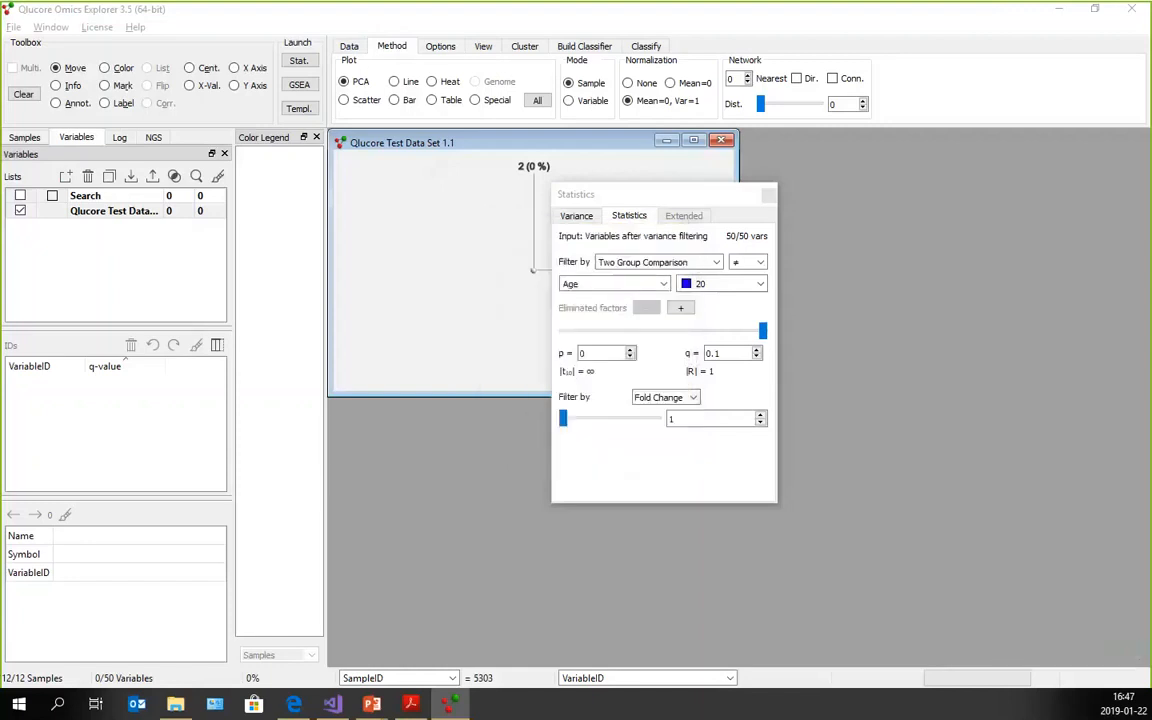
# Check the else branch of main.py in Visual Studio, and exit Qlucore Omics Explorer.
pyautogui.hotkey('alt', 'Tab')
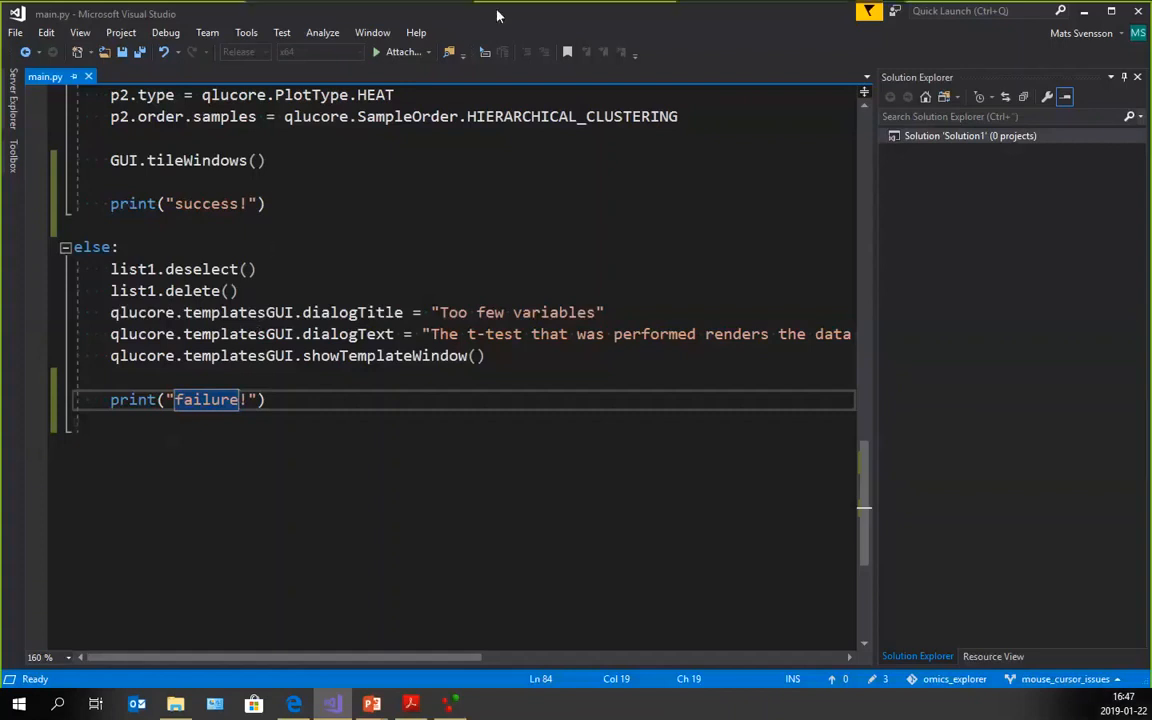
pyautogui.click(517, 254)
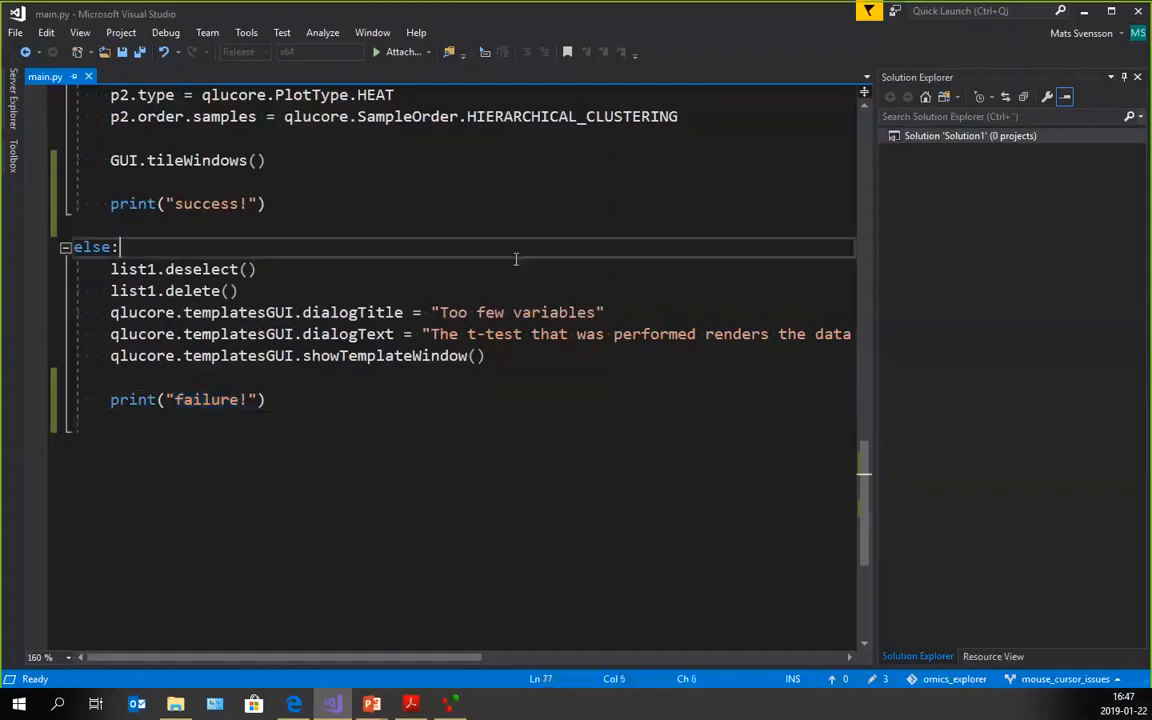
pyautogui.hotkey('alt', 'Tab')
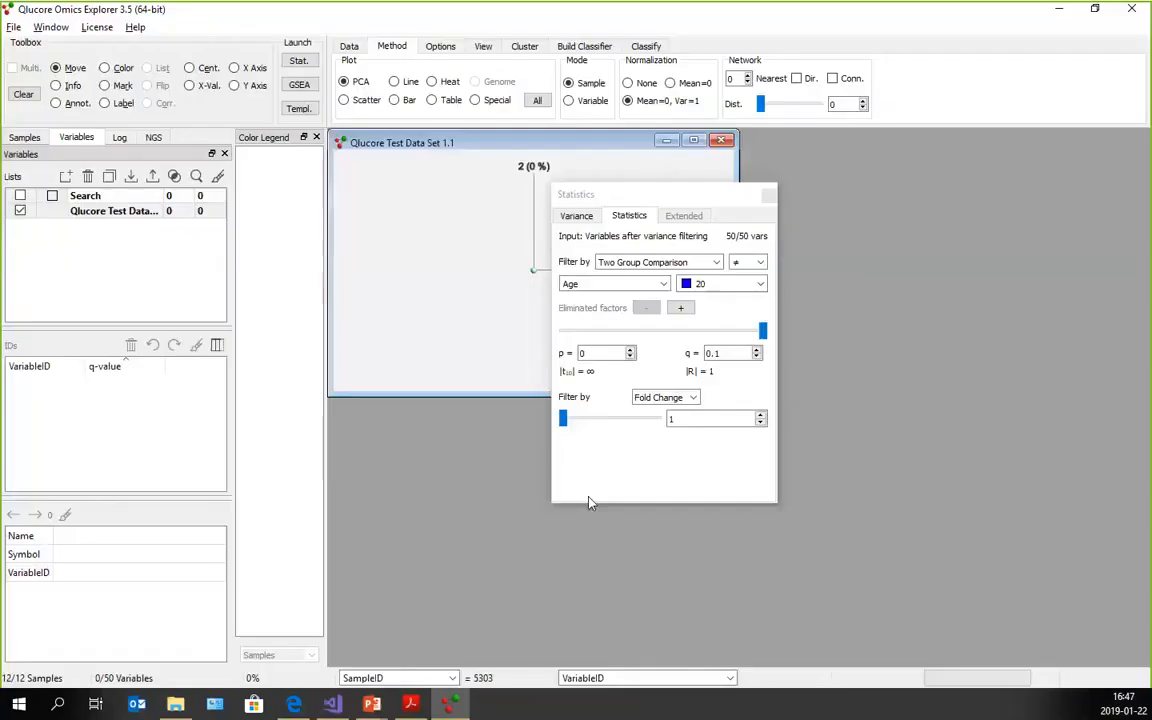
pyautogui.click(12, 26)
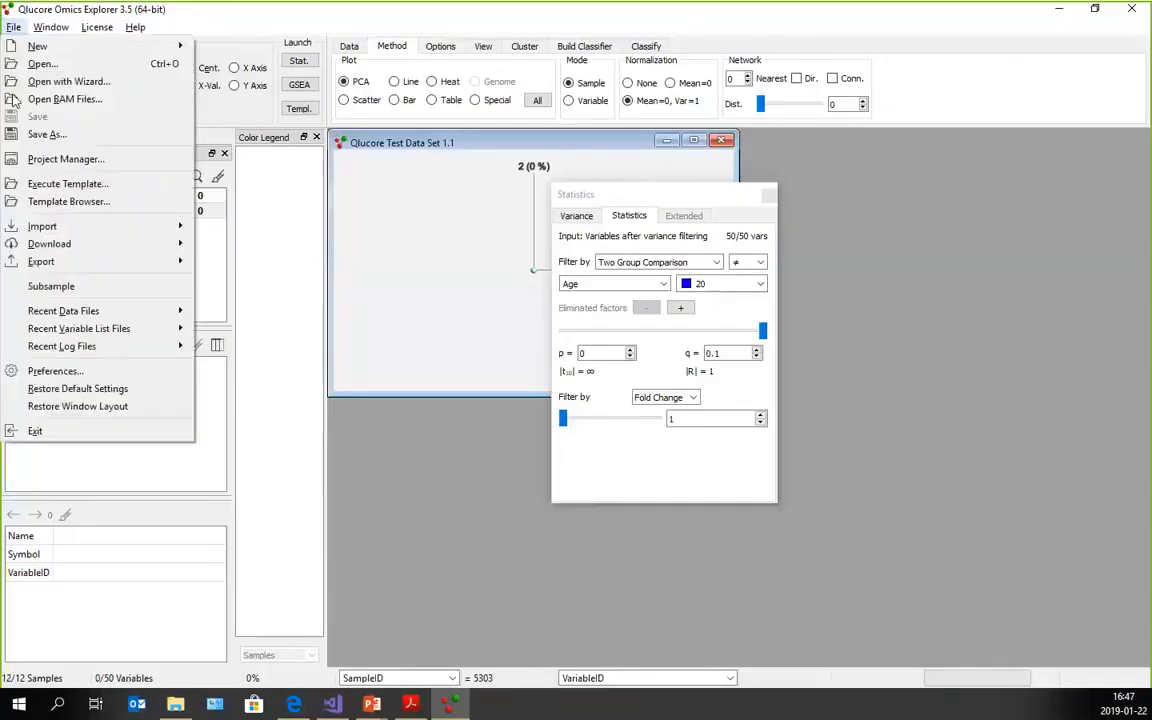
pyautogui.click(35, 431)
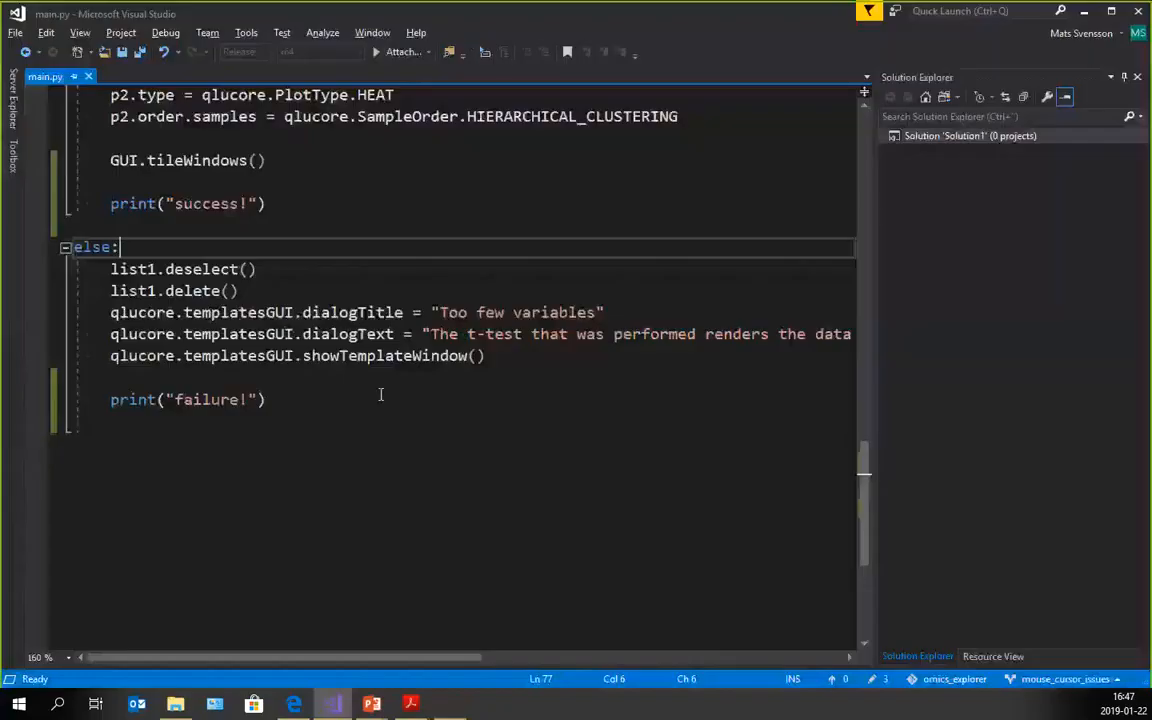
# Introduce a misspelled call in main.py by changing GUI.openVariablesWindow() to GUI.openVariablesWindows(), and save the script.
pyautogui.scroll(10, 298, 324)
pyautogui.scroll(1, 260, 300)
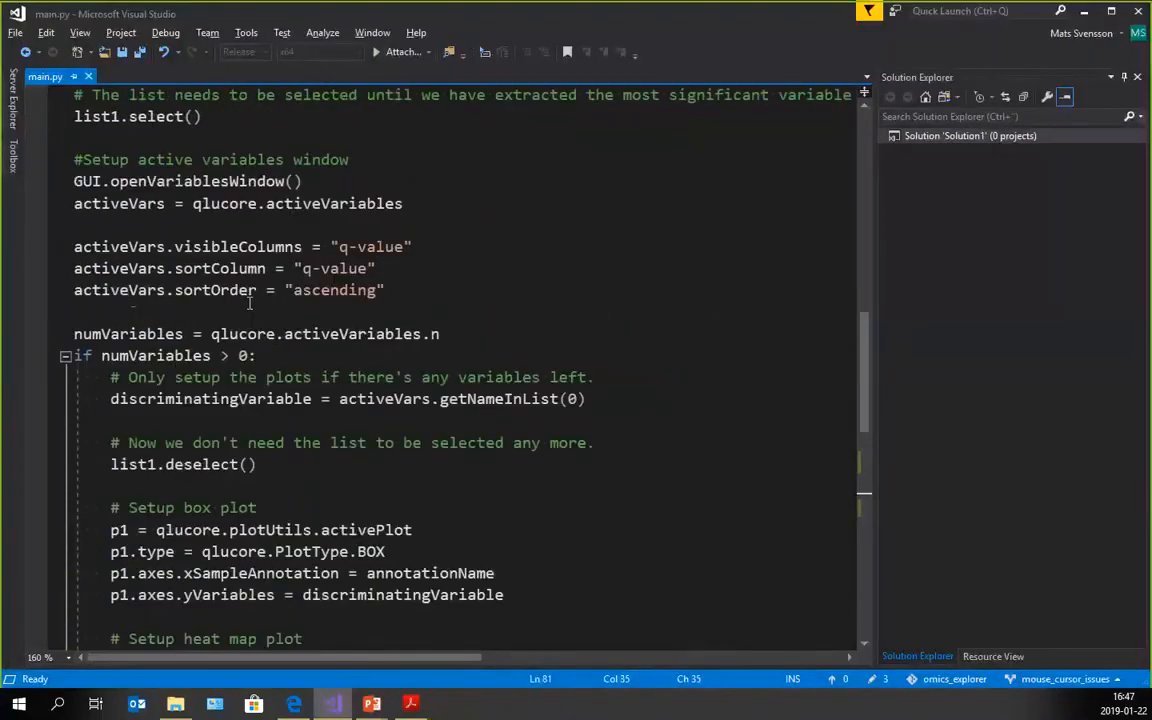
pyautogui.scroll(2, 185, 228)
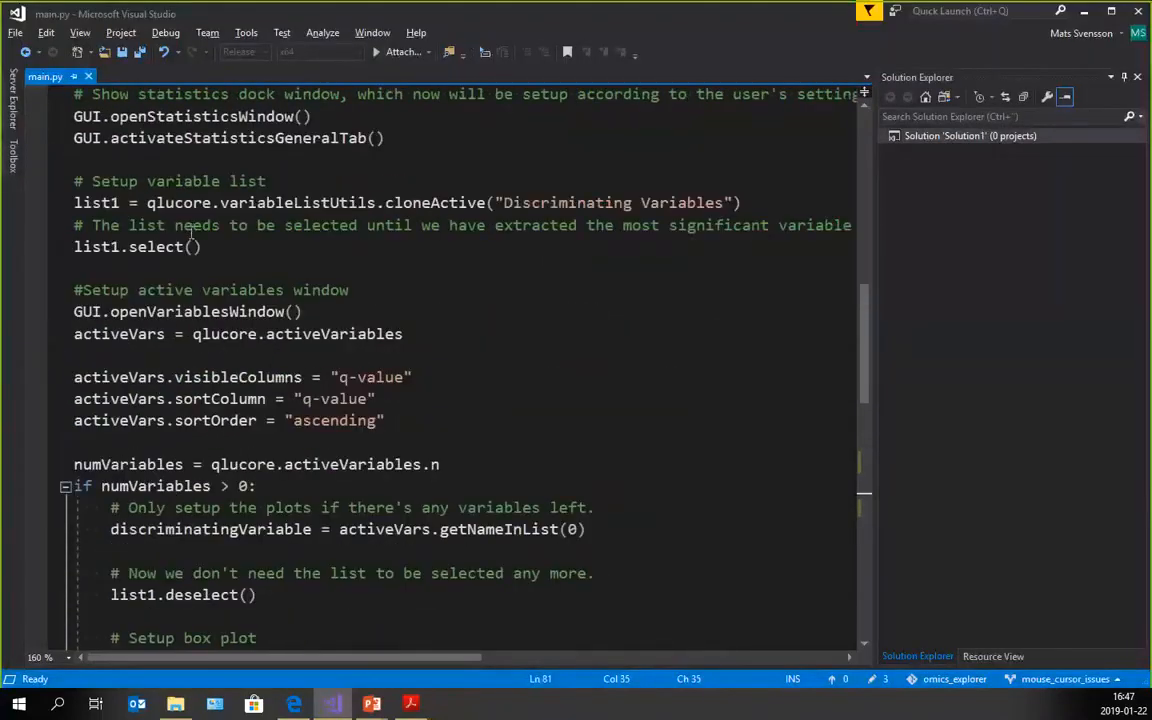
pyautogui.click(284, 333)
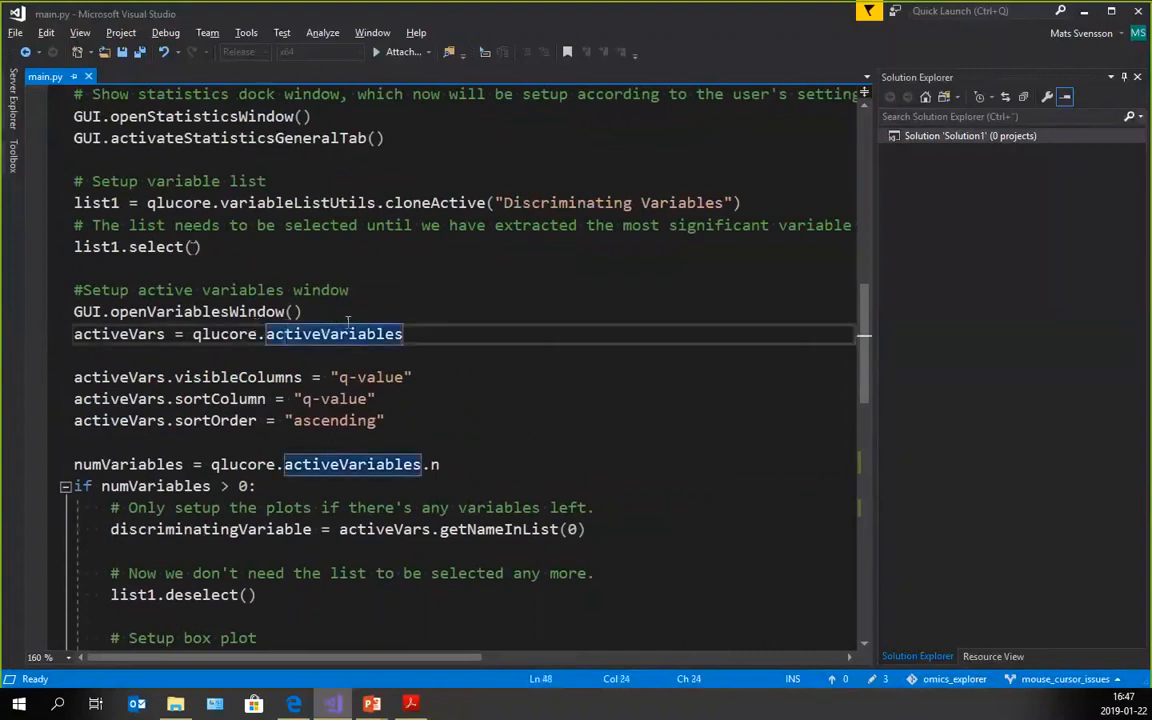
pyautogui.press('Up')
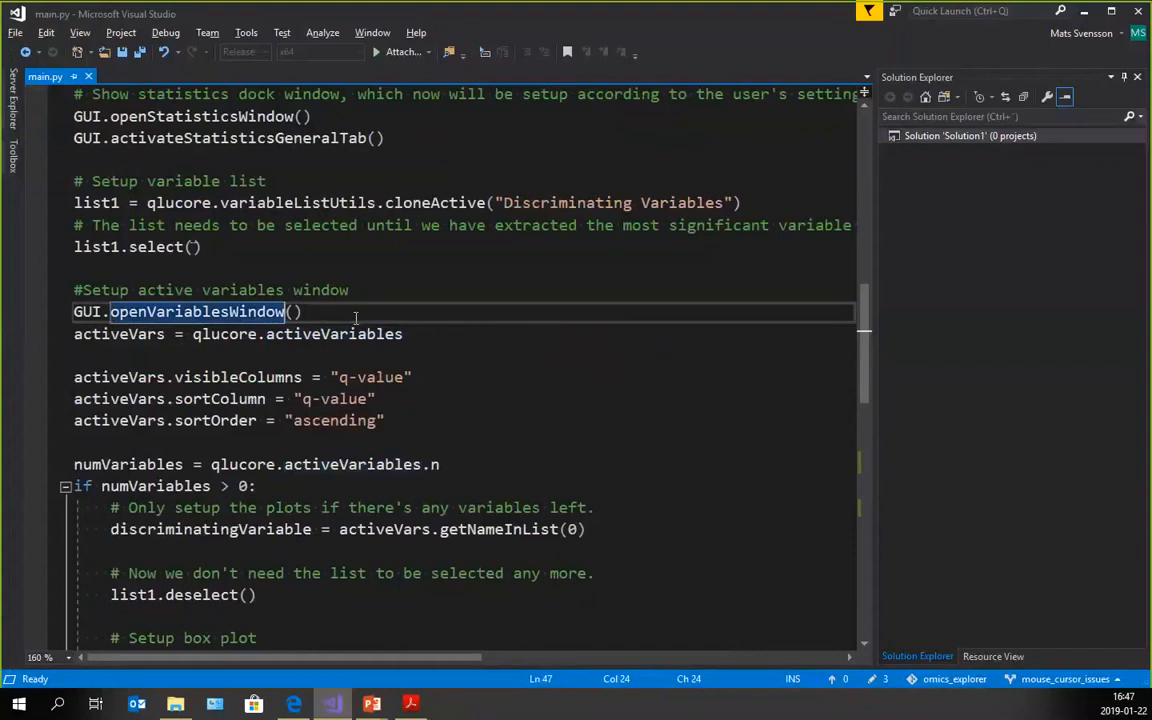
pyautogui.hotkey('ctrl', 'shift', 'Left')
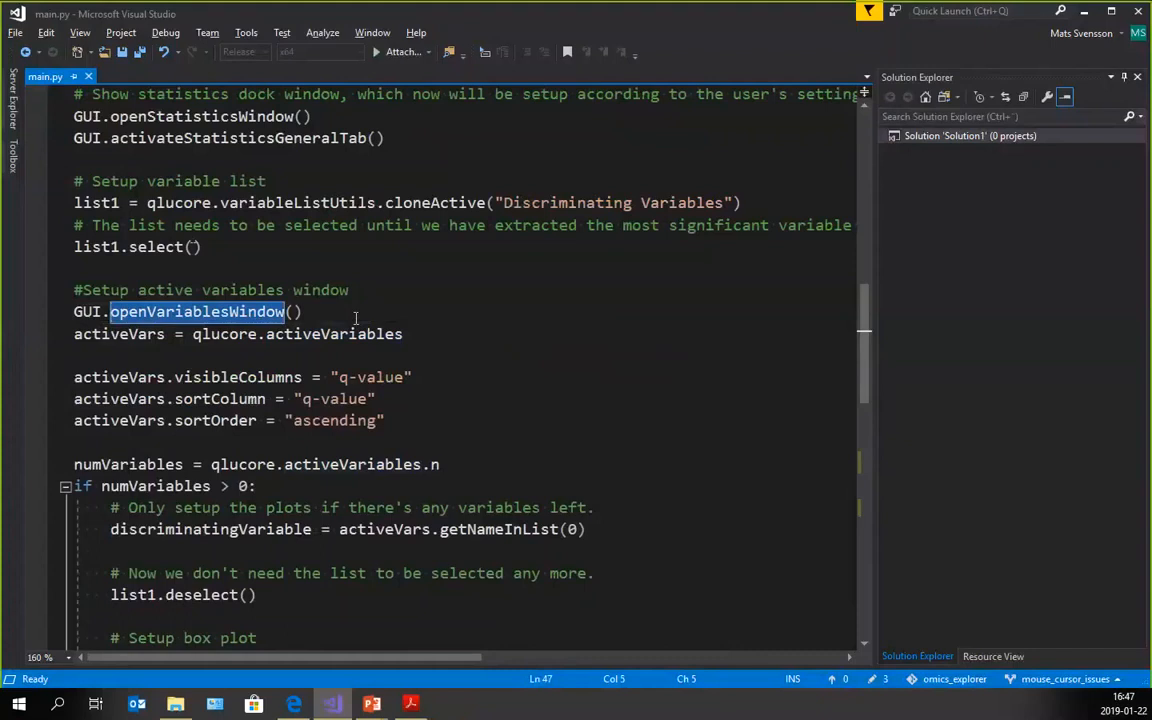
pyautogui.press('Right')
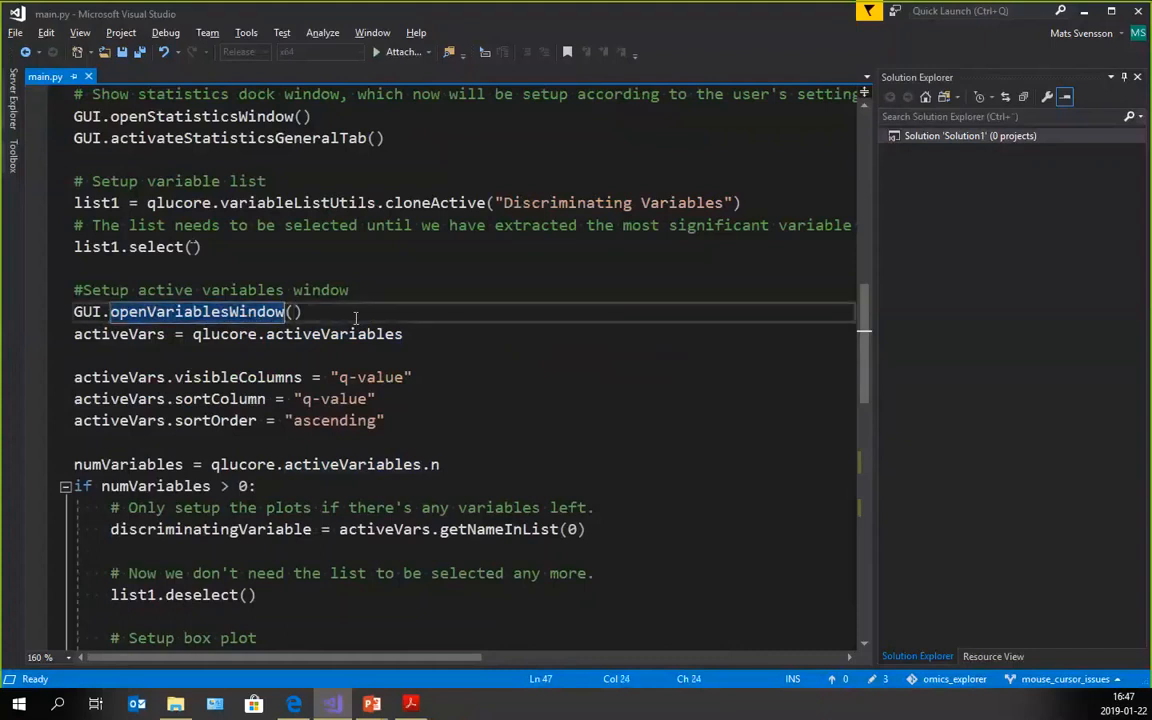
pyautogui.write('s')
pyautogui.hotkey('ctrl', 's')
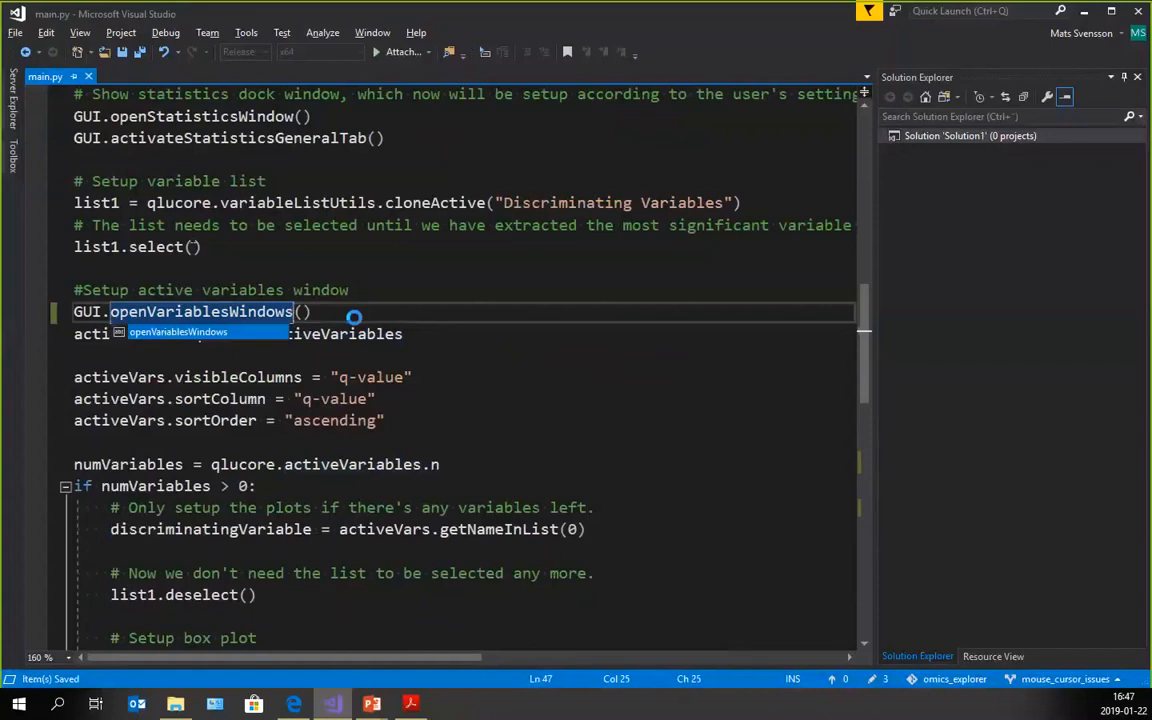
pyautogui.press('Escape')
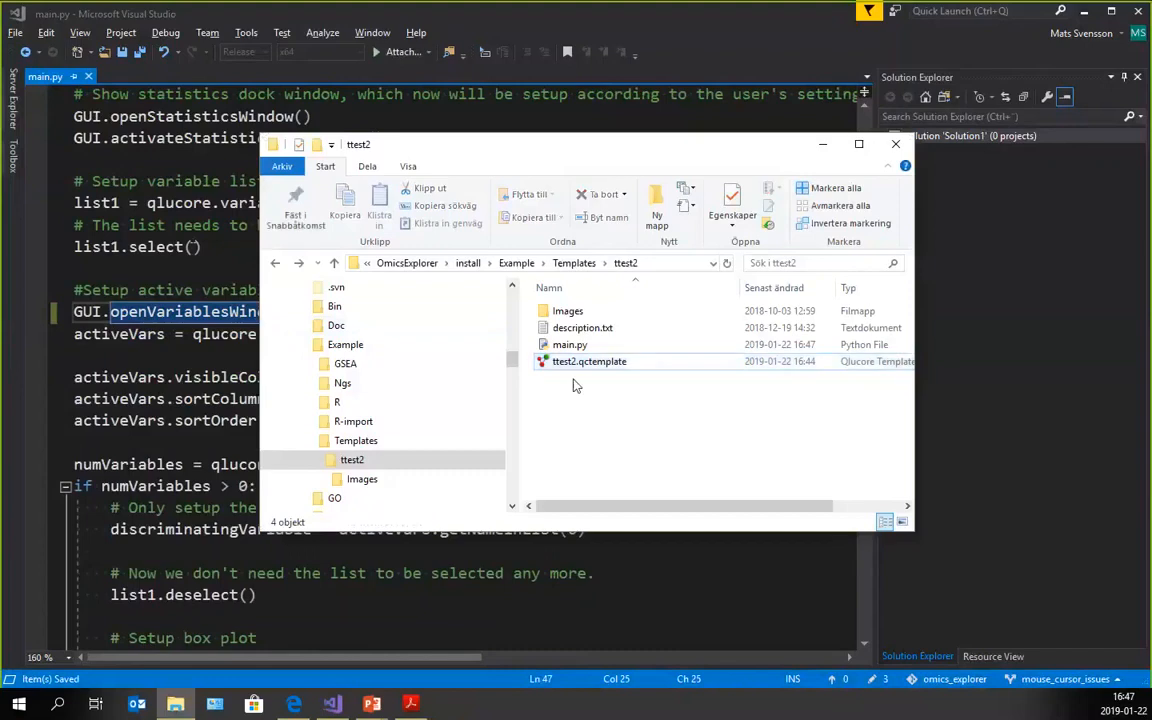
# In the ttest2 folder, delete ttest2.qctemplate and compress Images, description.txt and main.py into ttest2.zip with 7-Zip.
pyautogui.press('Delete')
pyautogui.moveTo(570, 372); pyautogui.dragTo(550, 302)
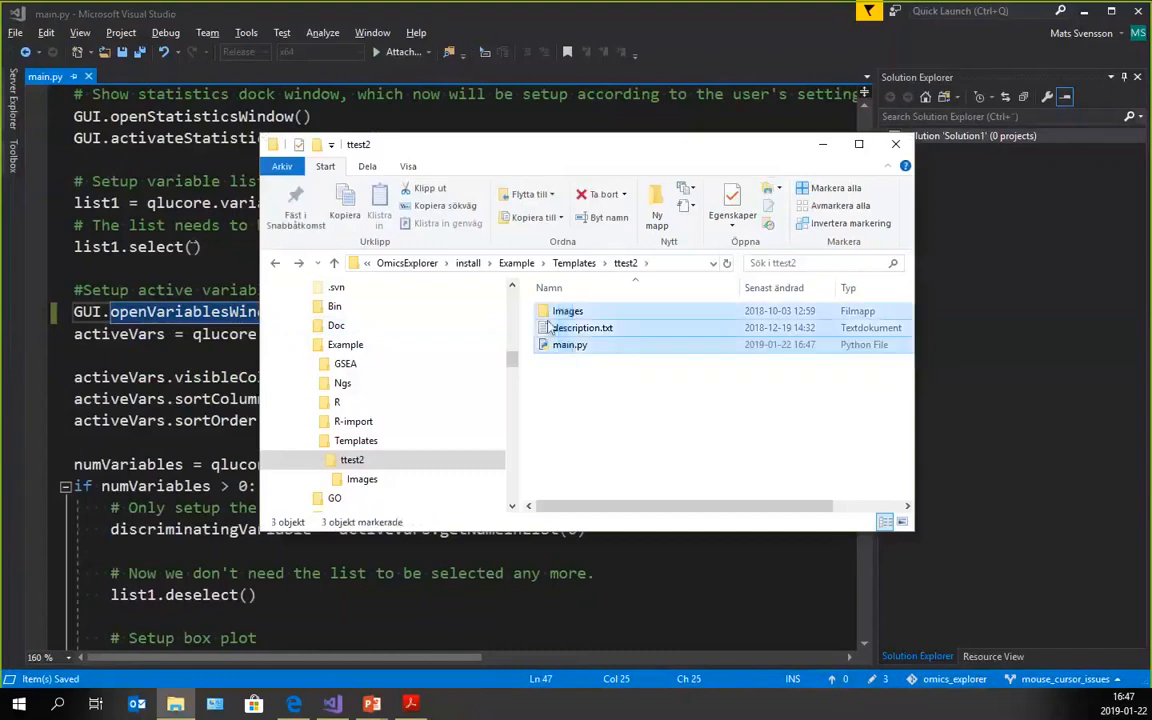
pyautogui.rightClick(557, 340)
pyautogui.moveTo(590, 342)
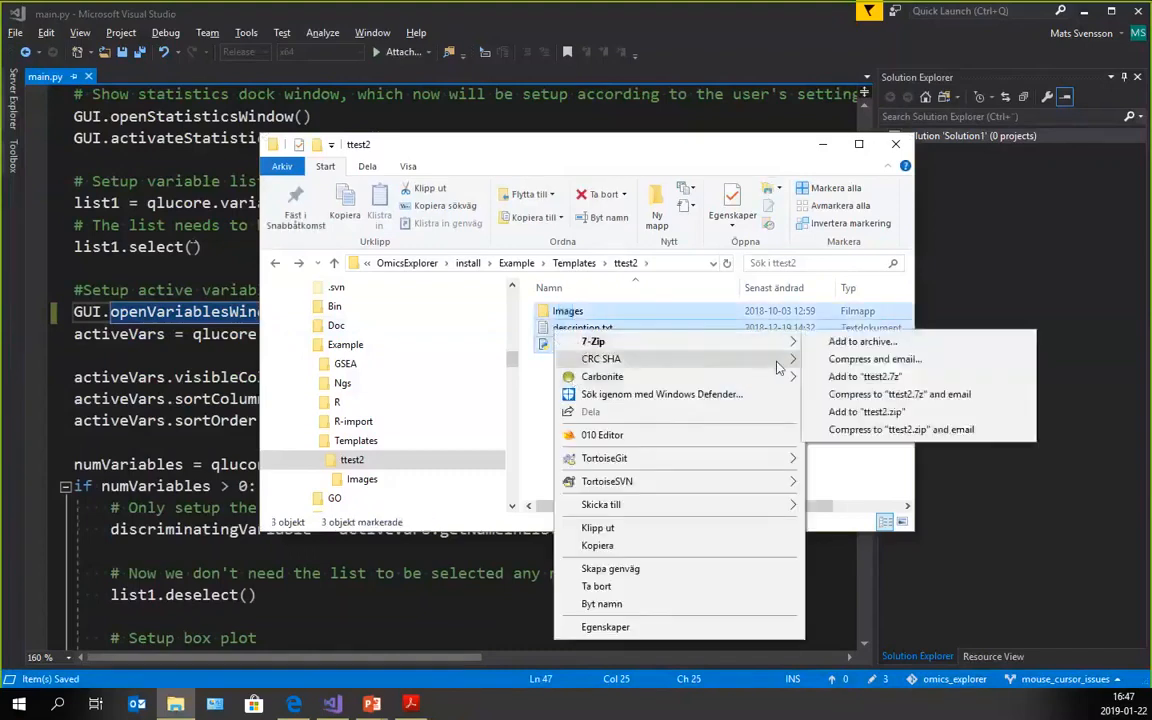
pyautogui.click(863, 413)
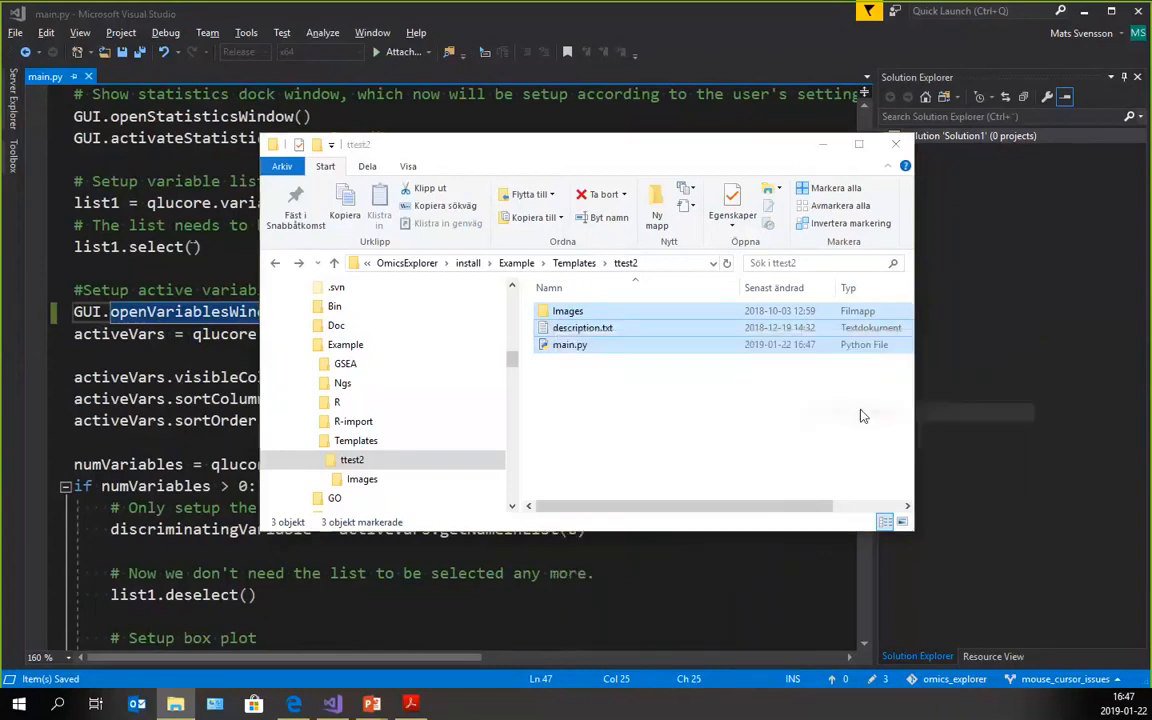
# Rename ttest2.zip as ttest2.zqctemplate, accepting the extension change.
pyautogui.click(590, 365)
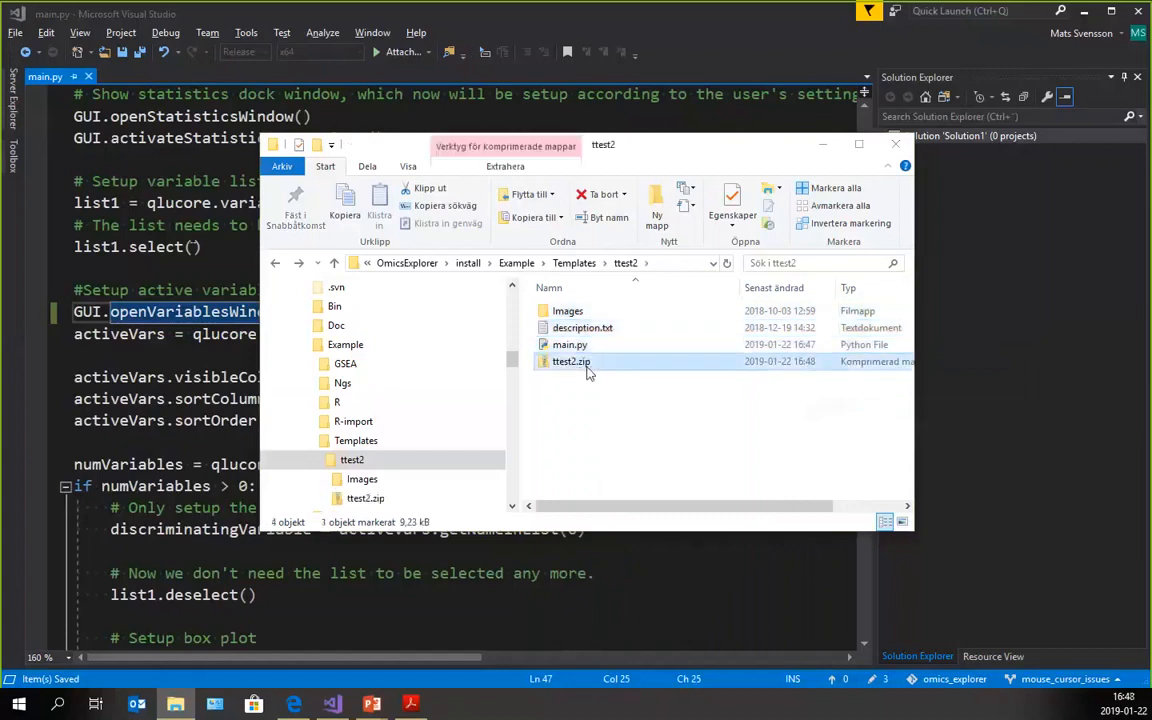
pyautogui.press('F2')
pyautogui.press('BackSpace')
pyautogui.press('BackSpace')
pyautogui.write('qctemplate')
pyautogui.press('Return')
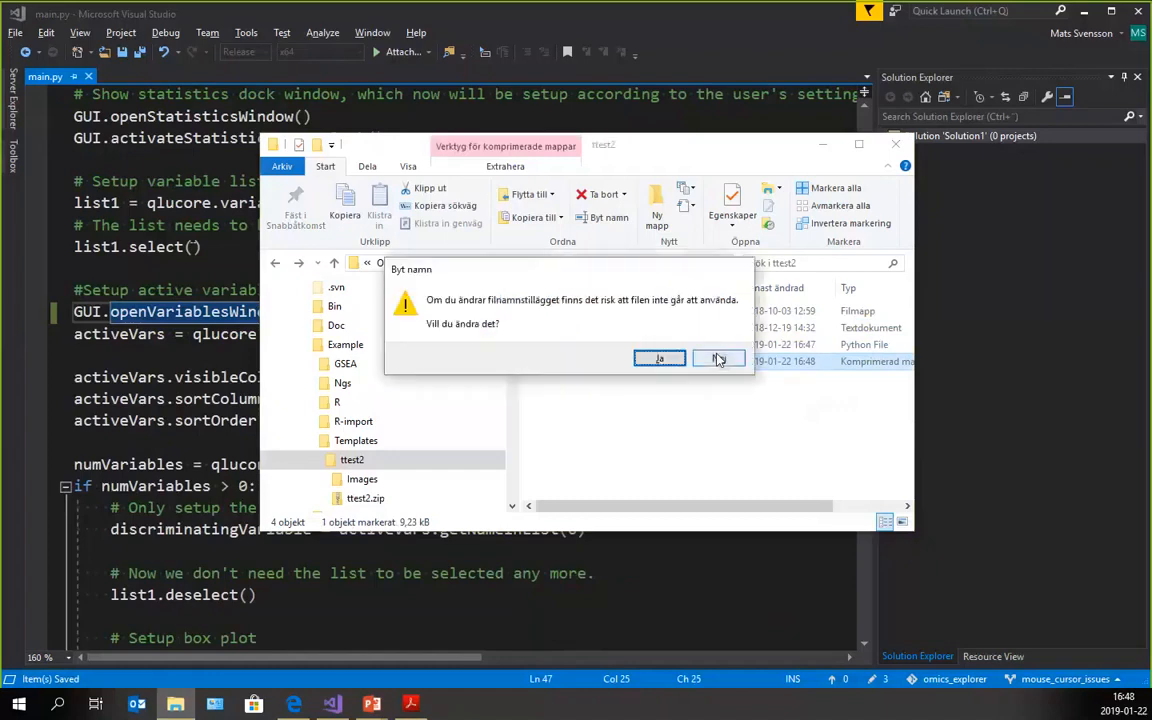
pyautogui.press('Return')
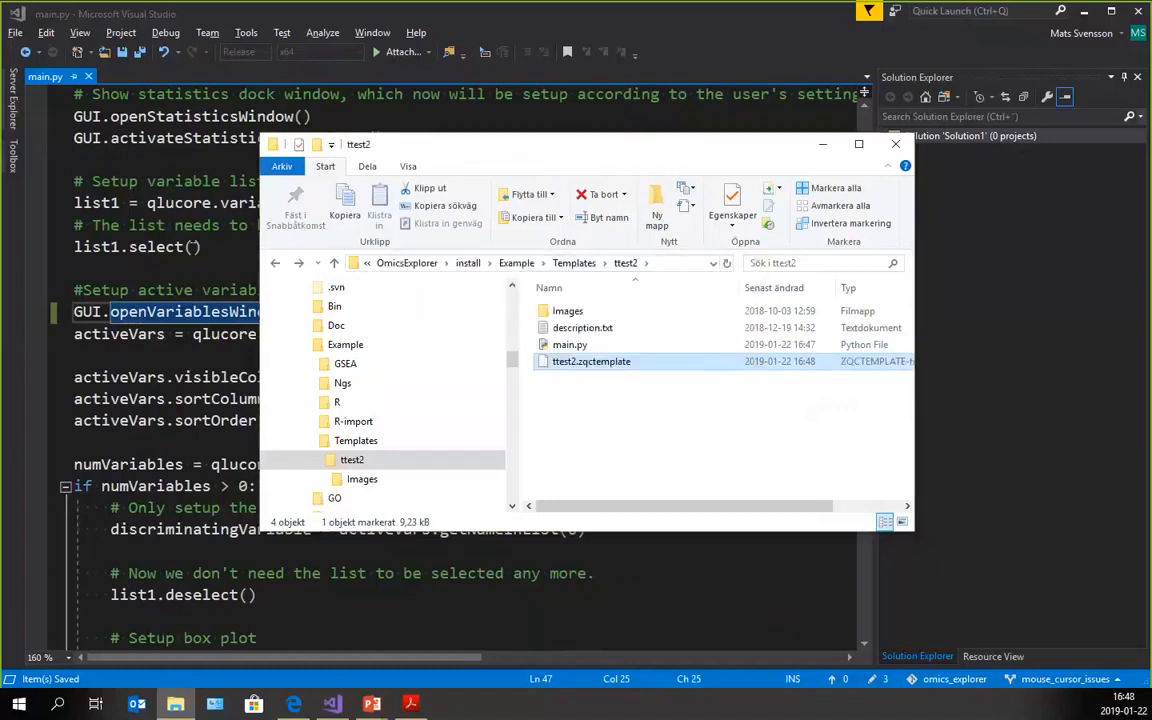
# Try to open ttest2.zqctemplate in Qlucore Omics Explorer and dismiss the message.
pyautogui.hotkey('alt', 'Tab')
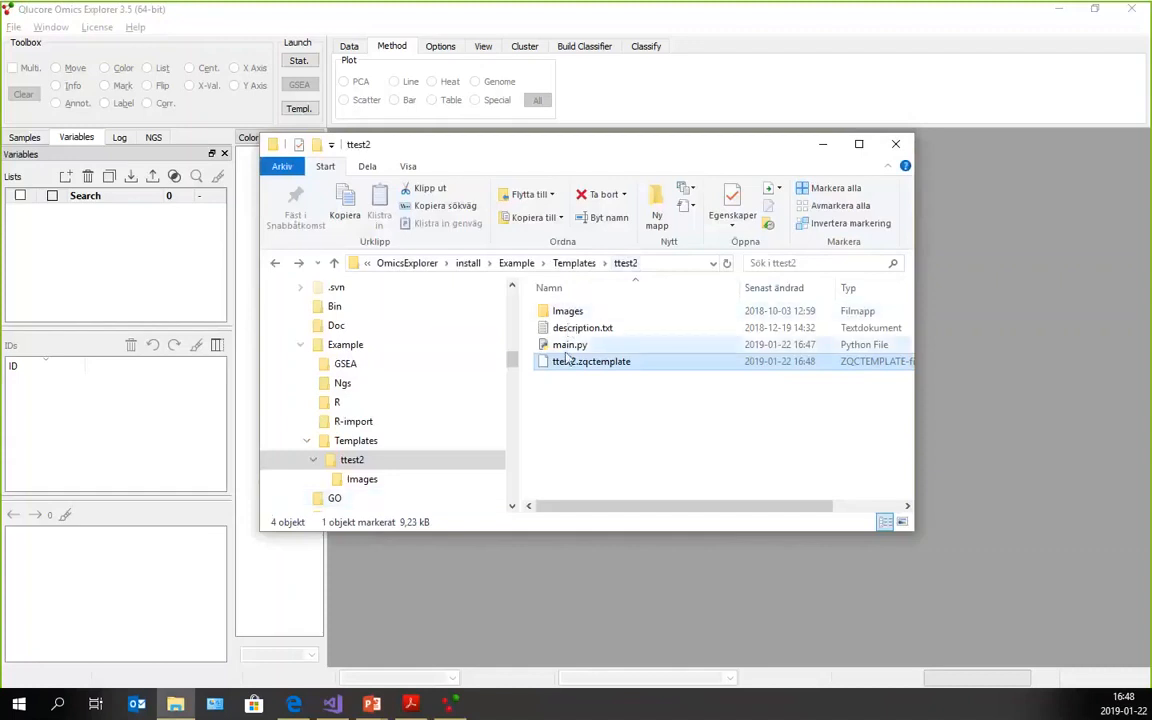
pyautogui.moveTo(568, 364)
pyautogui.mouseDown()
pyautogui.moveTo(1040, 445)
pyautogui.moveTo(1040, 430)
pyautogui.mouseUp()
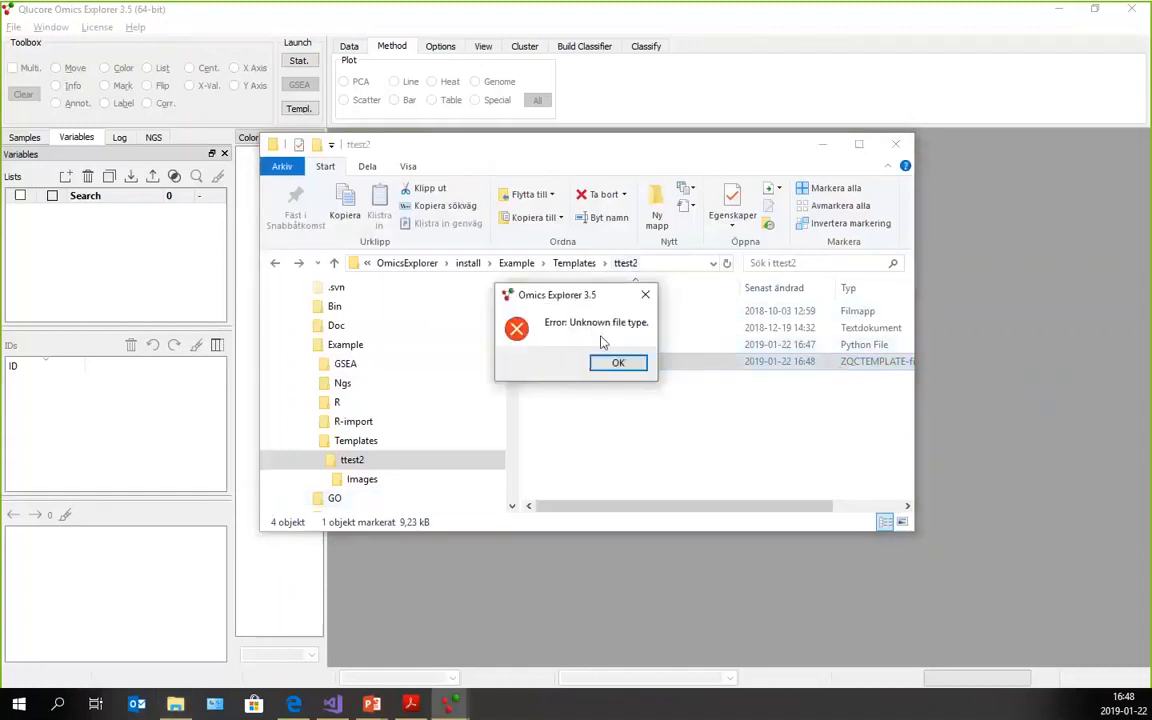
pyautogui.click(645, 294)
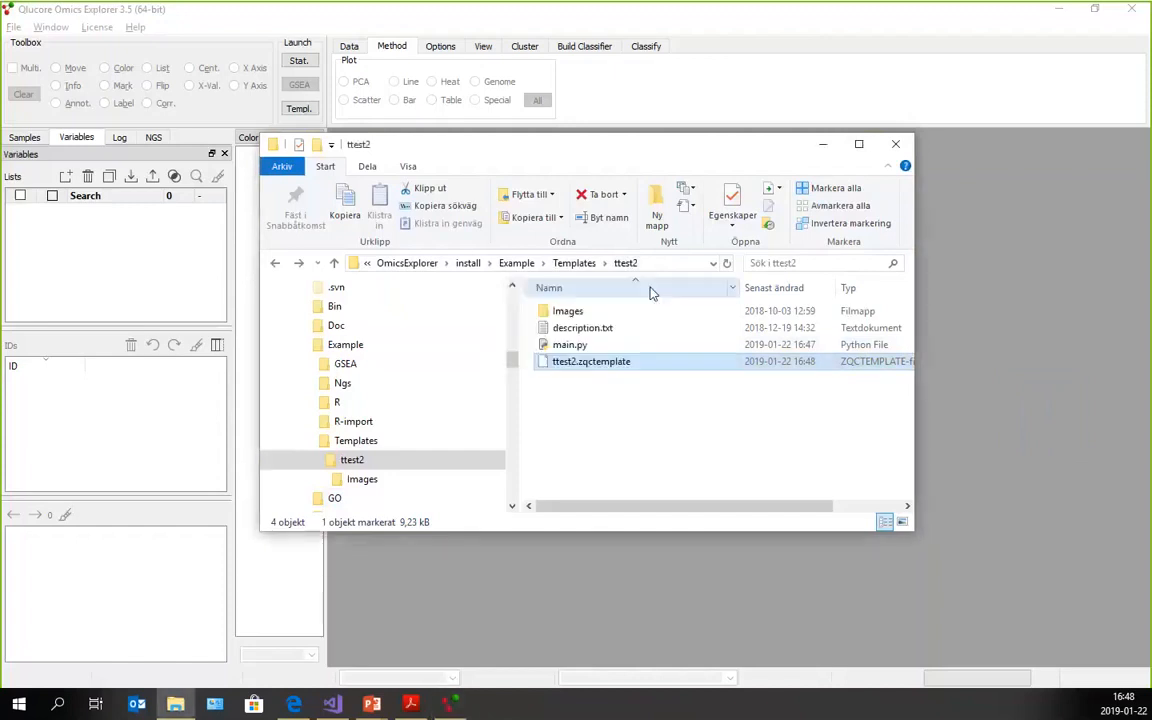
# Rename ttest2.zqctemplate as ttest2.qctemplate, accepting the extension change.
pyautogui.click(584, 365)
pyautogui.click(586, 362)
pyautogui.press('BackSpace')
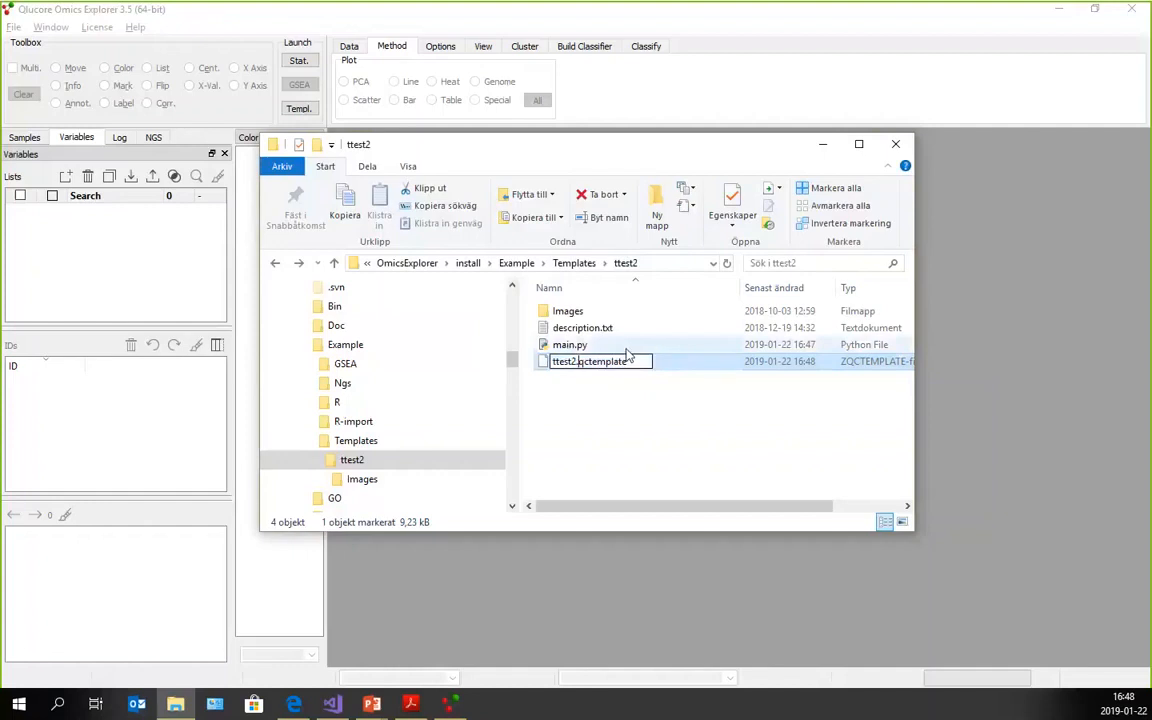
pyautogui.press('Return')
pyautogui.click(660, 359)
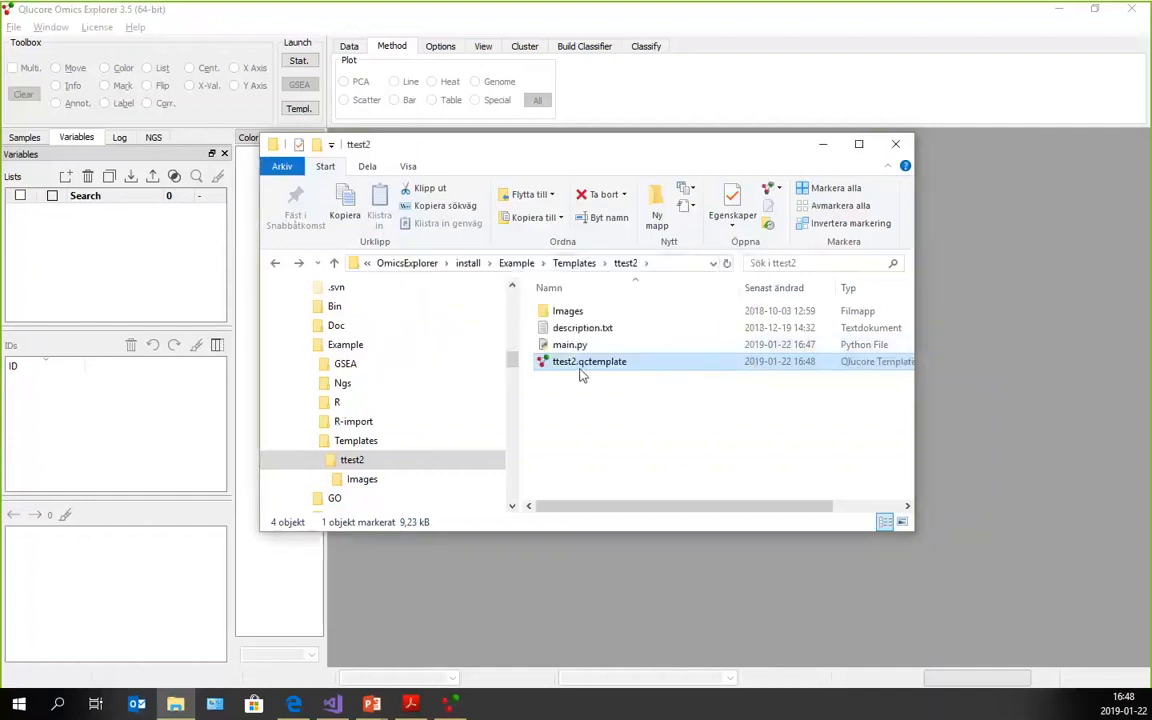
# Open ttest2.qctemplate in Qlucore Omics Explorer, accept the data set request and browse to the C: drive.
pyautogui.moveTo(578, 371)
pyautogui.mouseDown()
pyautogui.moveTo(830, 353)
pyautogui.moveTo(990, 408)
pyautogui.mouseUp()
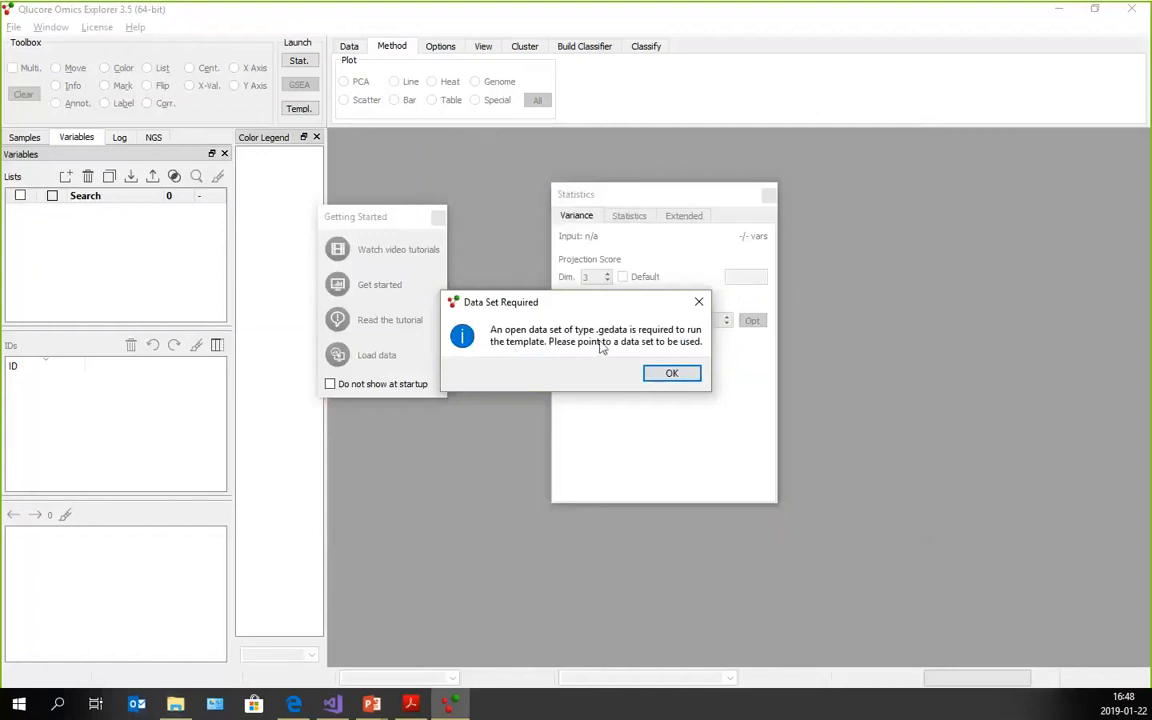
pyautogui.click(663, 377)
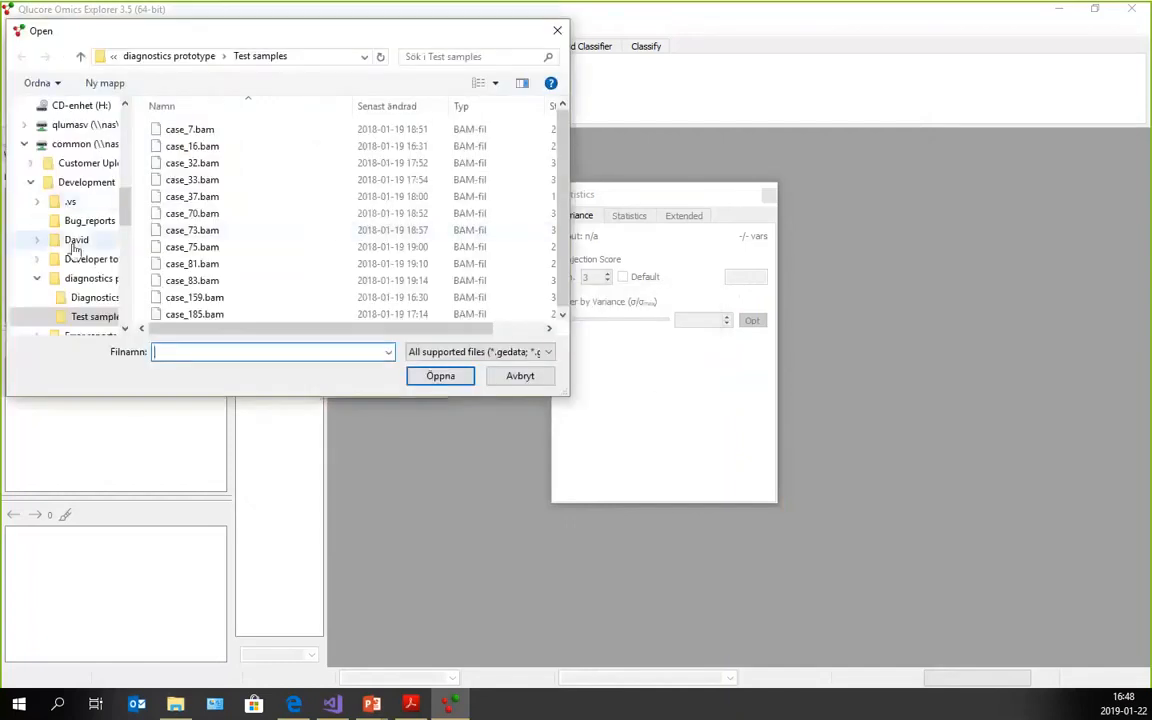
pyautogui.click(68, 182)
pyautogui.scroll(6, 60, 212)
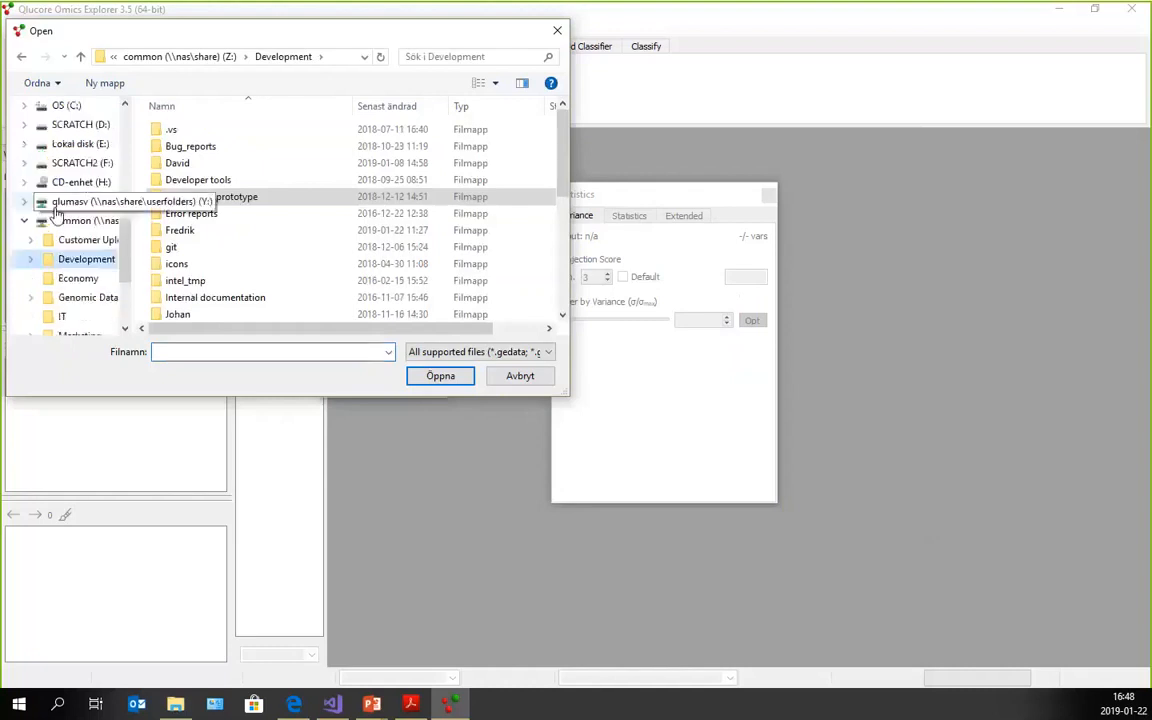
pyautogui.scroll(-3, 60, 214)
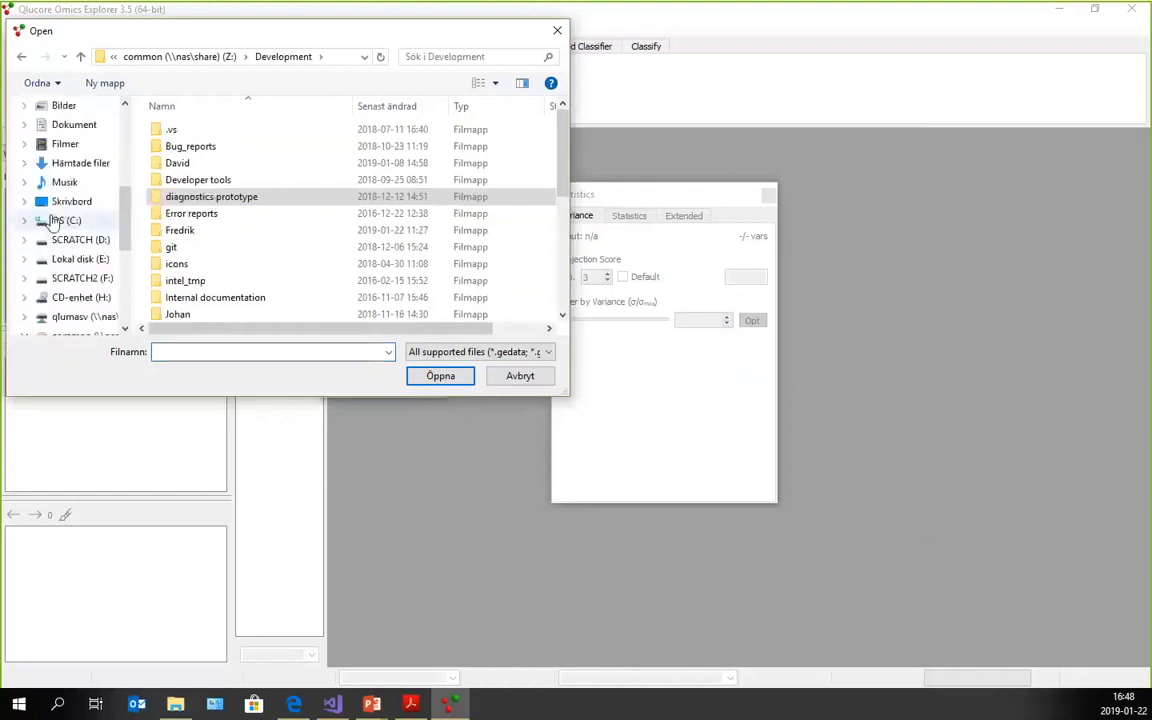
pyautogui.click(62, 221)
# Load Qlucore Test Data Set.gedata from the Projects\OmicsExplorer\install\Example folder.
pyautogui.scroll(-5, 233, 240)
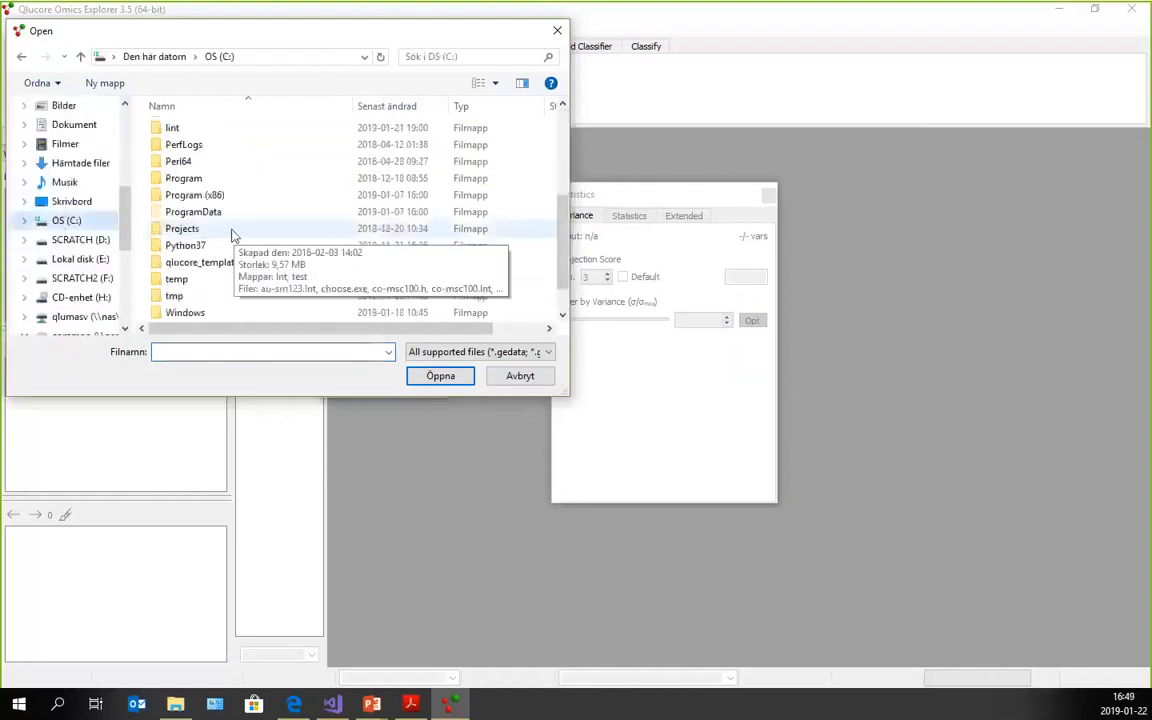
pyautogui.doubleClick(212, 228)
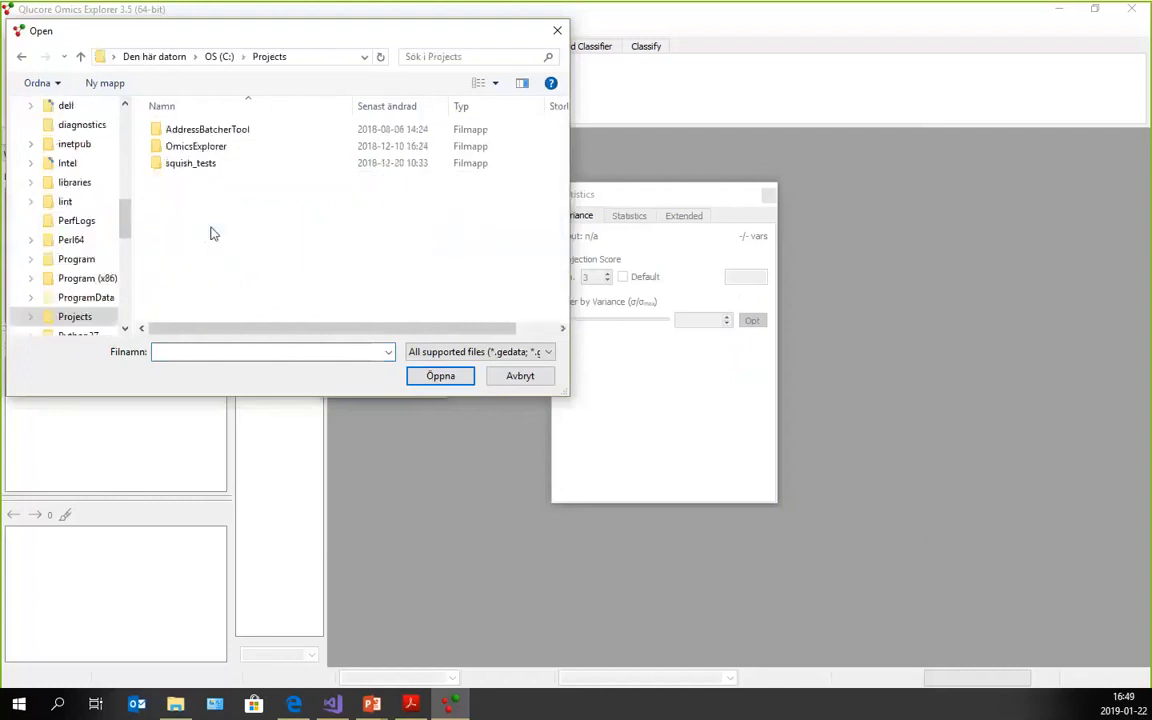
pyautogui.doubleClick(197, 147)
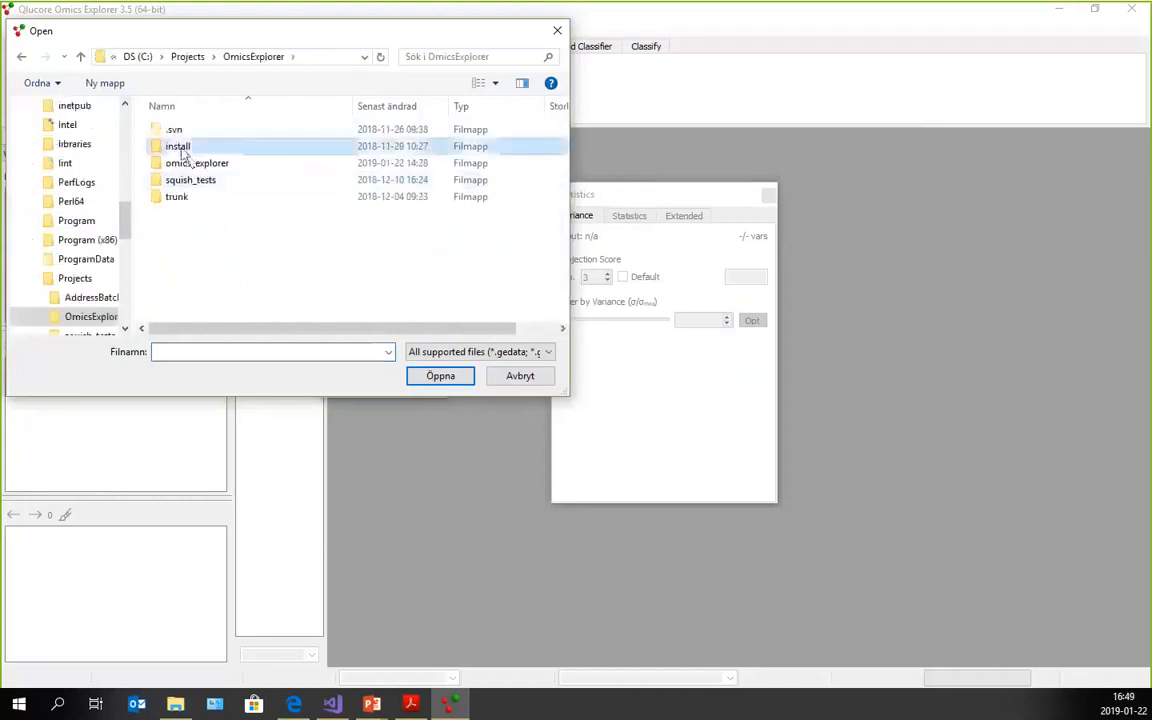
pyautogui.doubleClick(180, 147)
pyautogui.doubleClick(187, 185)
pyautogui.doubleClick(195, 196)
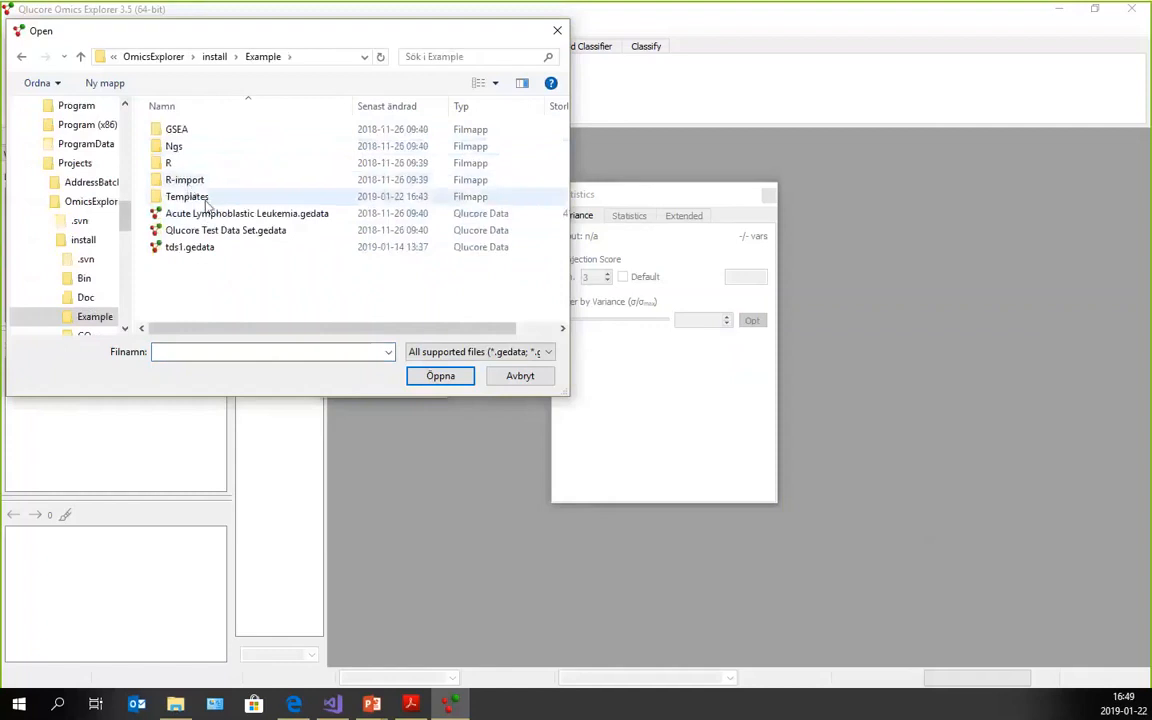
pyautogui.press('BackSpace')
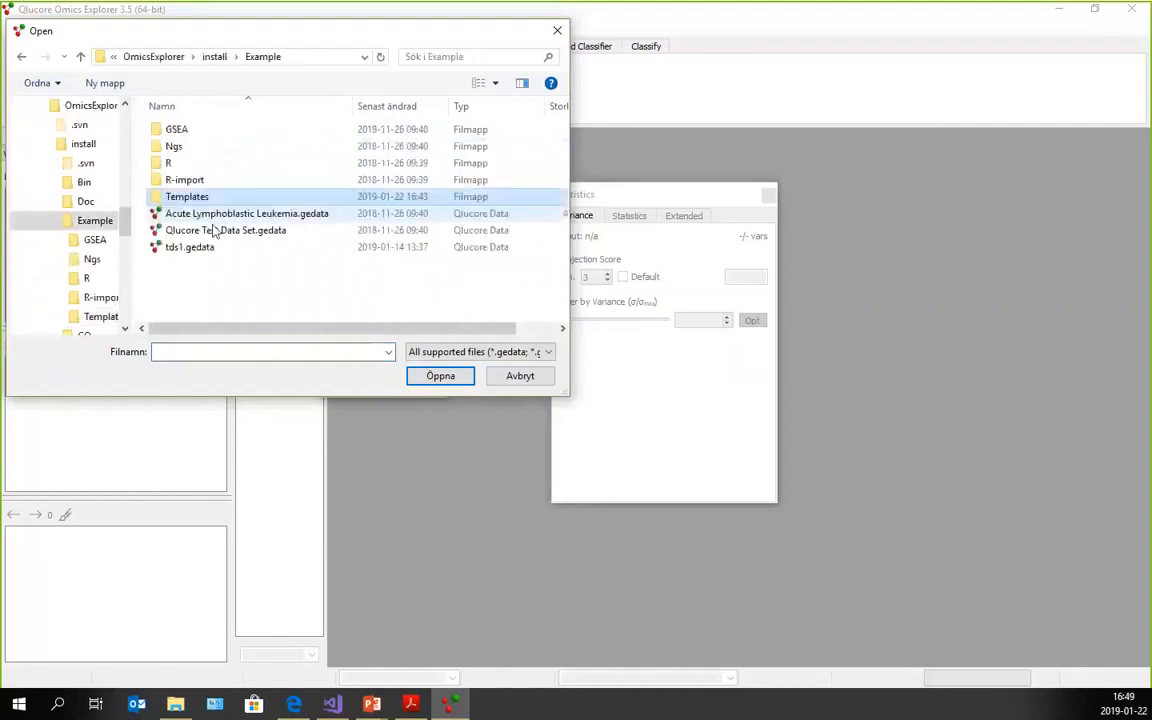
pyautogui.click(205, 231)
pyautogui.doubleClick(205, 232)
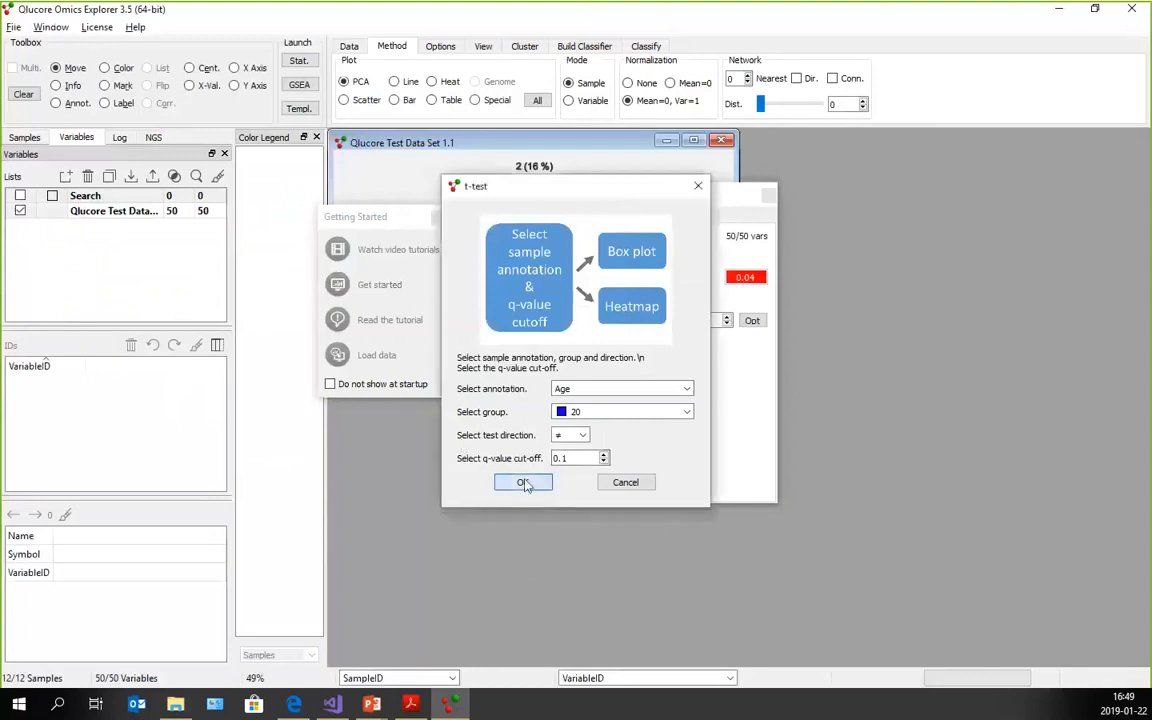
# Run the t-test with annotation Age, group 20 and q-value cut-off 0.1, and examine the traceback in the Template Log.
pyautogui.click(527, 485)
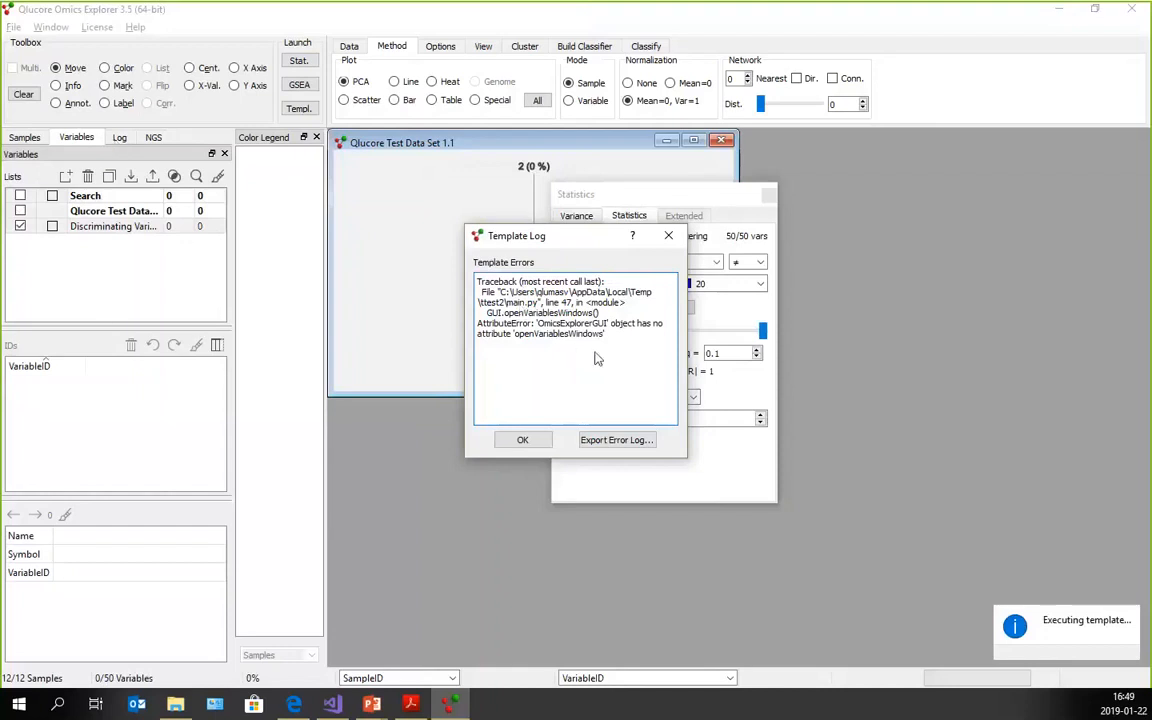
pyautogui.moveTo(613, 352); pyautogui.dragTo(437, 289)
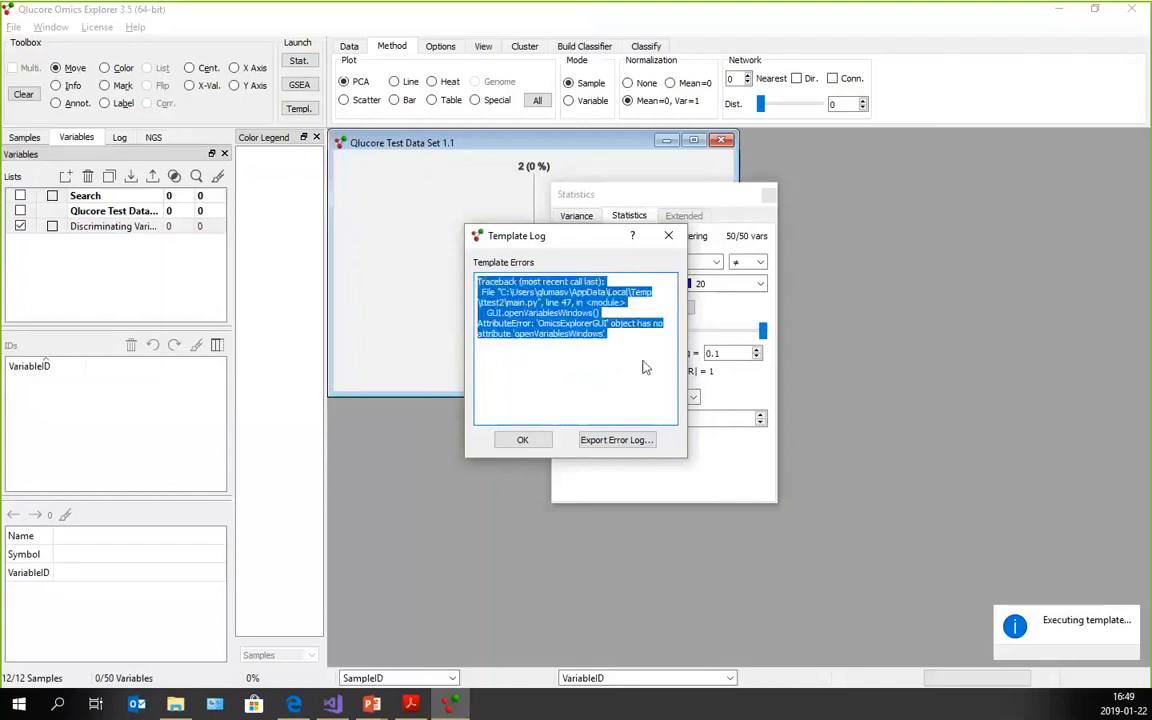
pyautogui.click(612, 402)
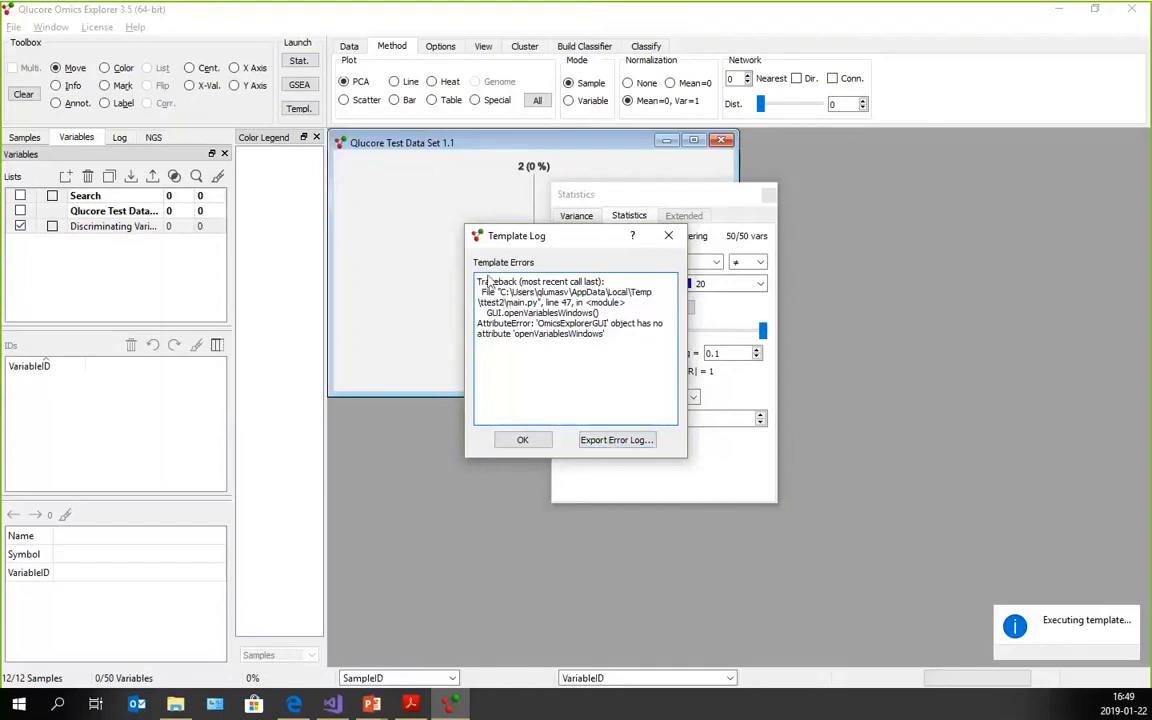
pyautogui.hotkey('ctrl', 'a')
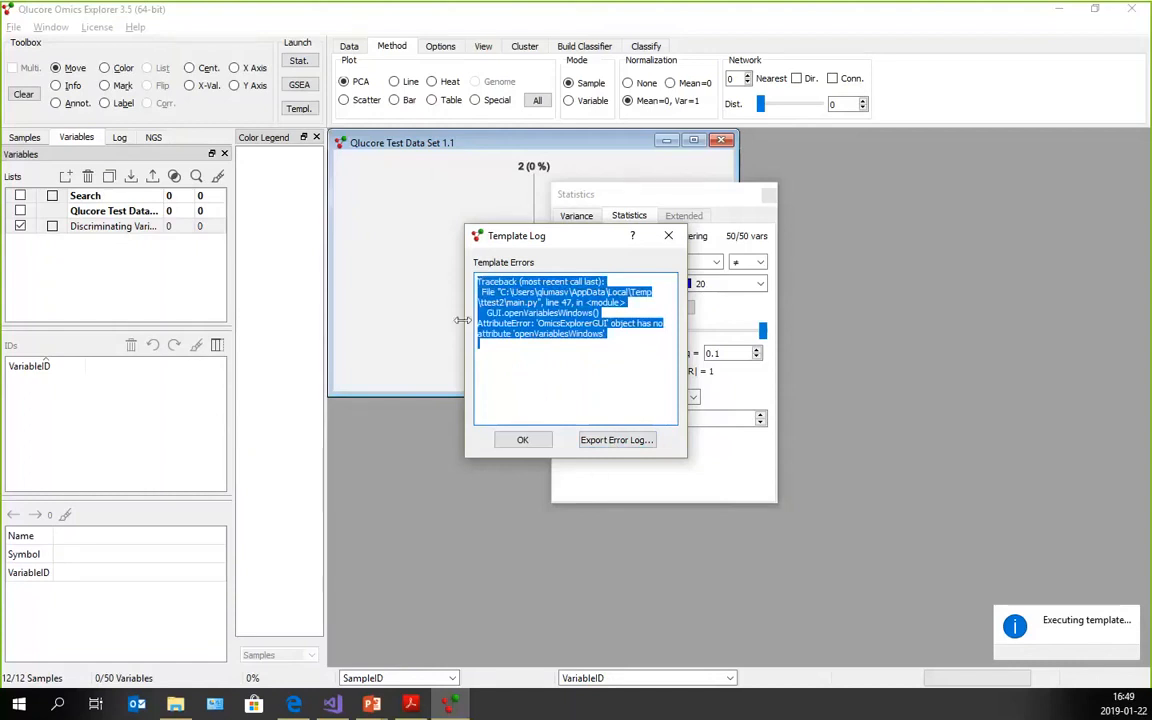
pyautogui.click(510, 313)
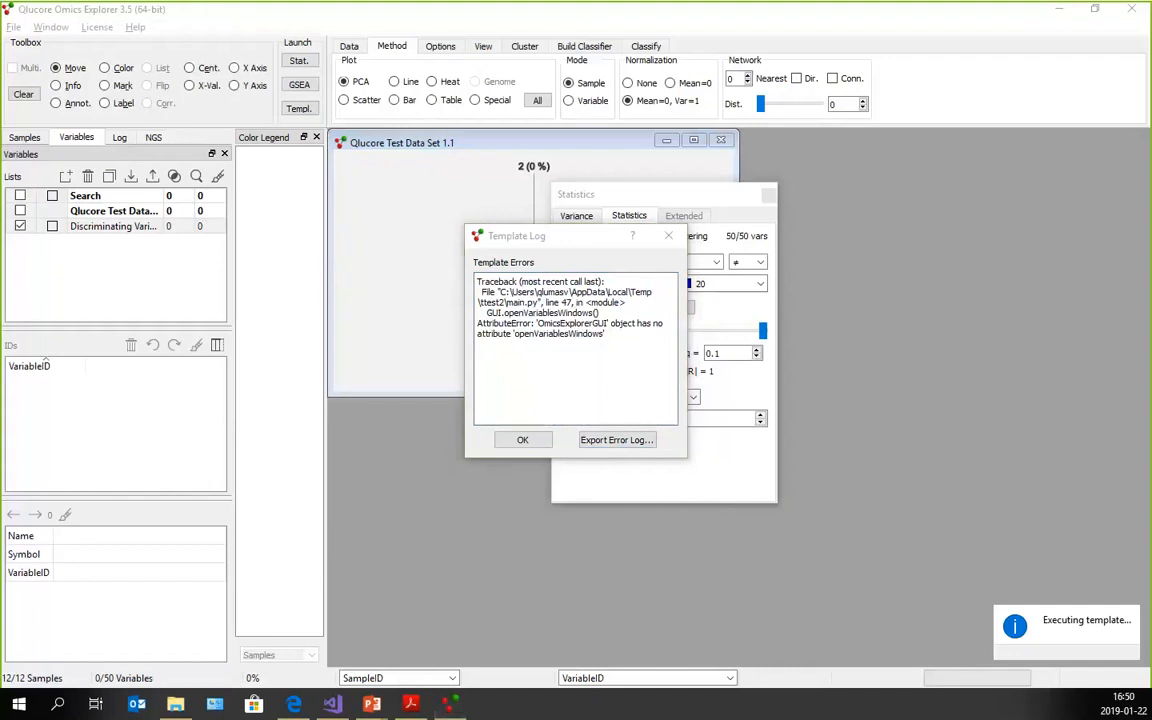
# Switch to the Qlucore Omics Explorer Templates PDF in Acrobat Reader and search it for omicsExplorerGUI.
pyautogui.hotkey('alt', 'Tab')
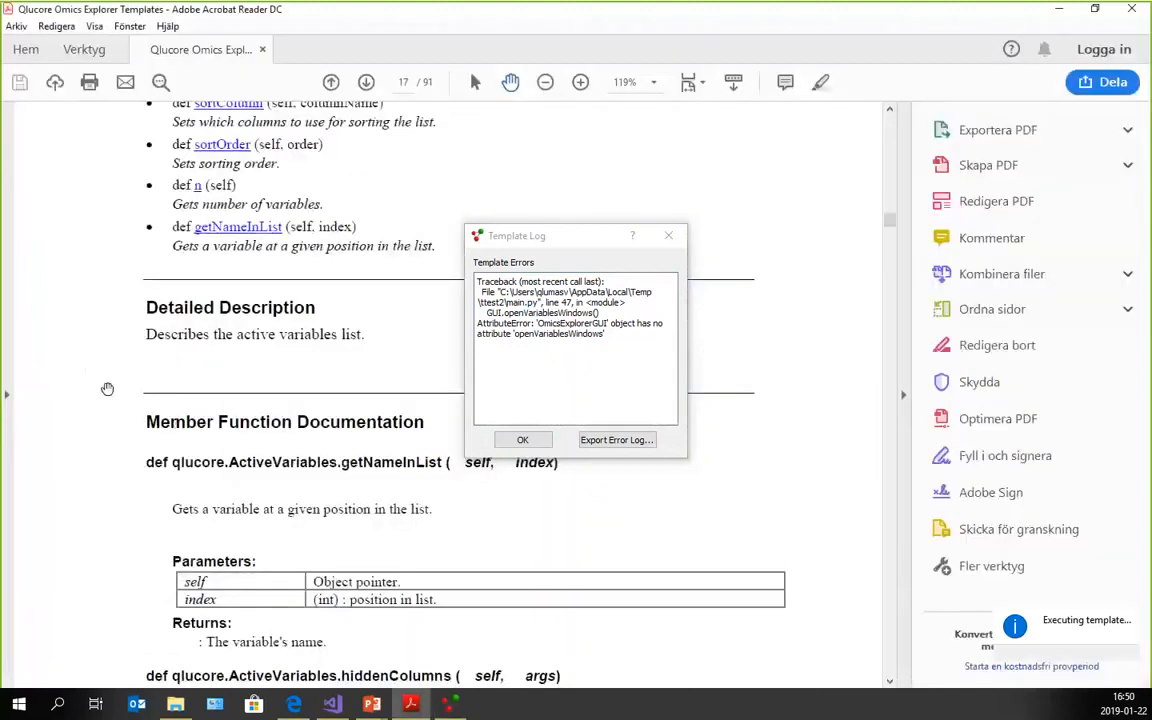
pyautogui.hotkey('ctrl', 'f')
pyautogui.write('om')
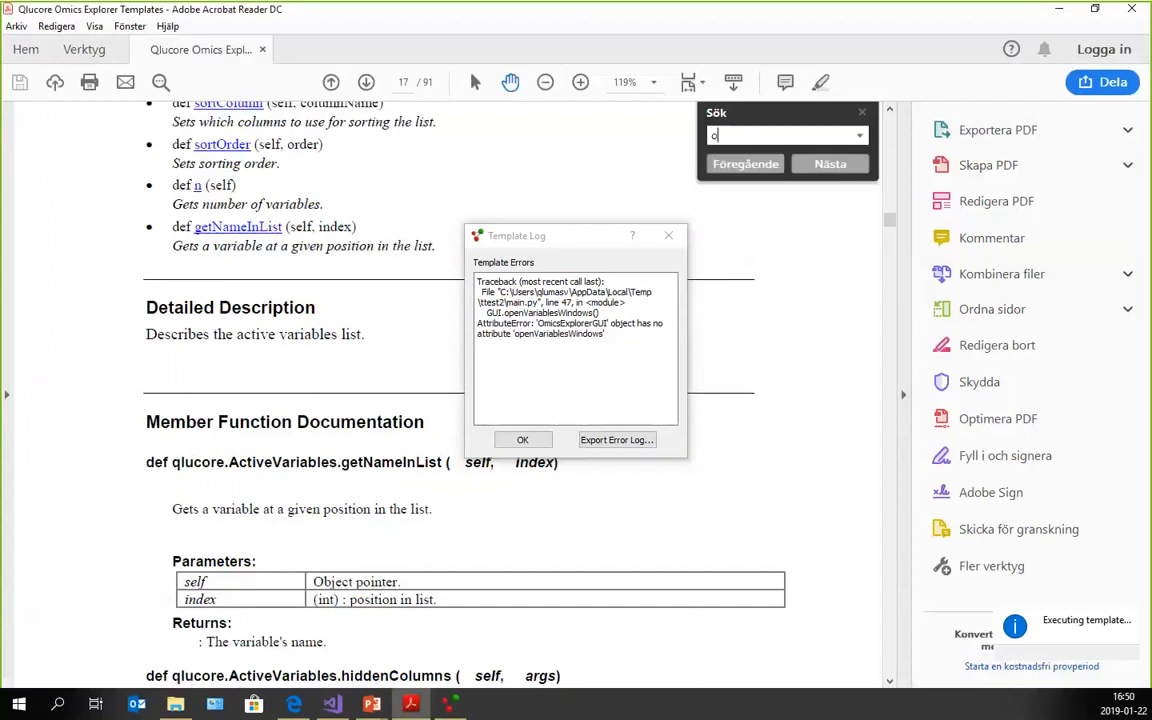
pyautogui.write('icsExplorer')
pyautogui.write('GUI')
pyautogui.press('Return')
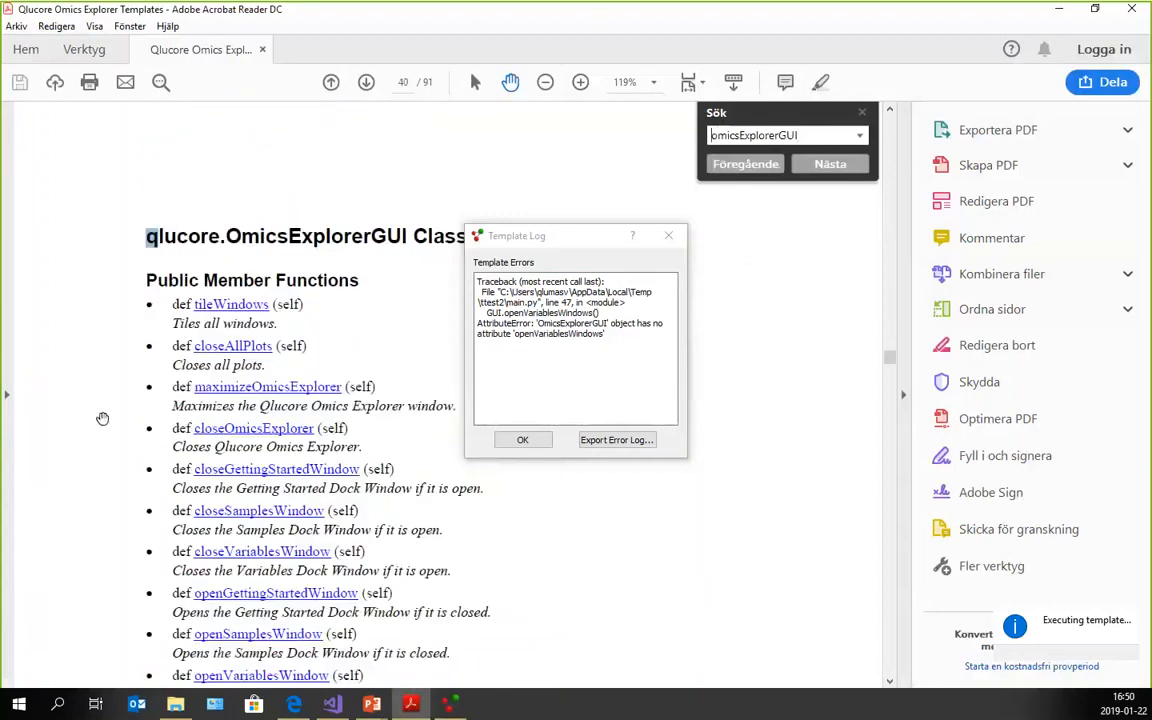
# Examine the public member functions of the OmicsExplorerGUI class against the failing call in the traceback, and dismiss the Template Log.
pyautogui.scroll(-3, 107, 388)
pyautogui.scroll(-5, 109, 384)
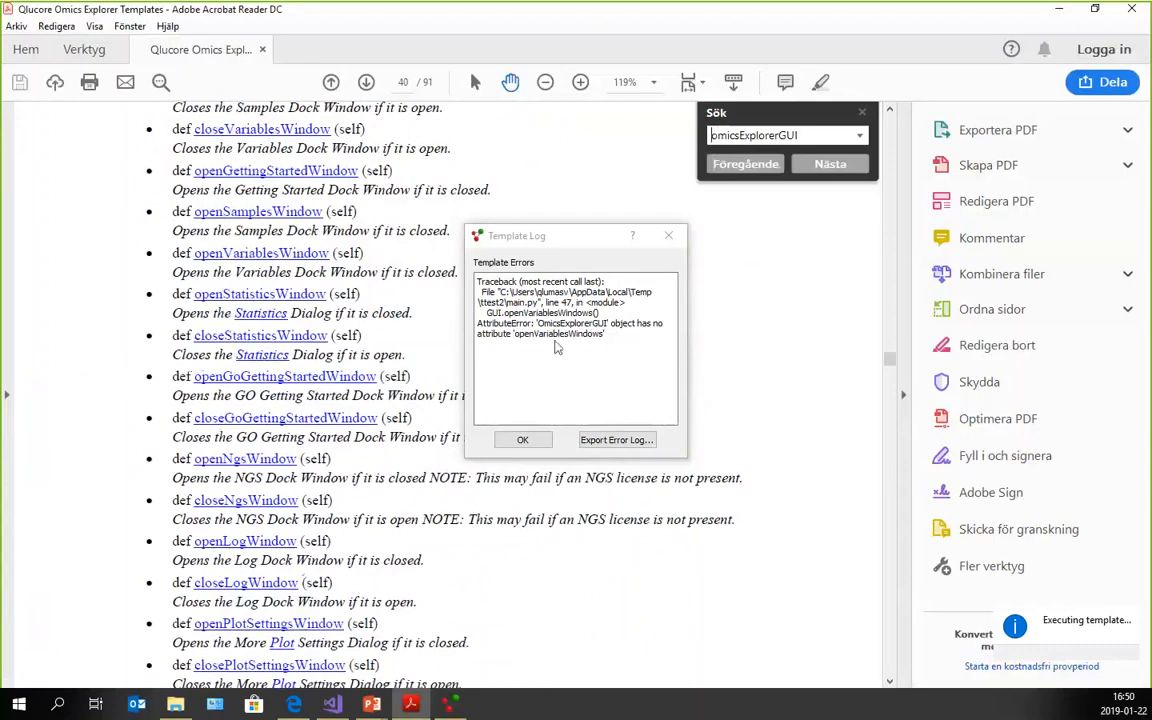
pyautogui.scroll(-4, 151, 372)
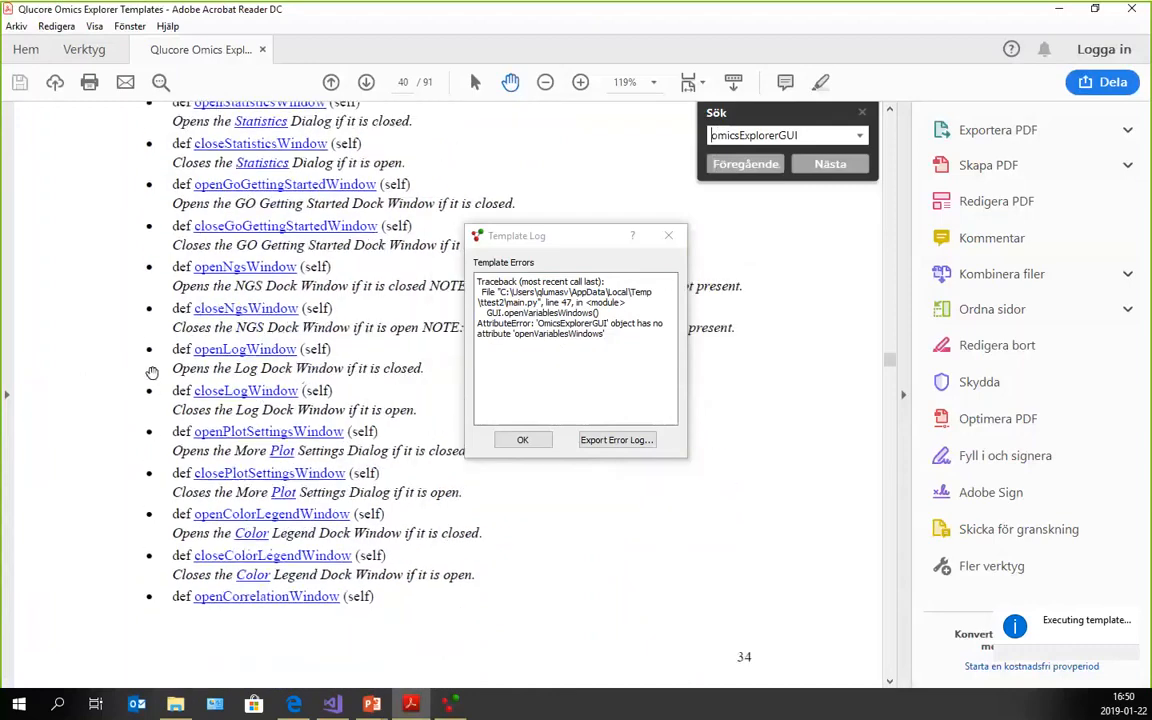
pyautogui.scroll(-3, 151, 372)
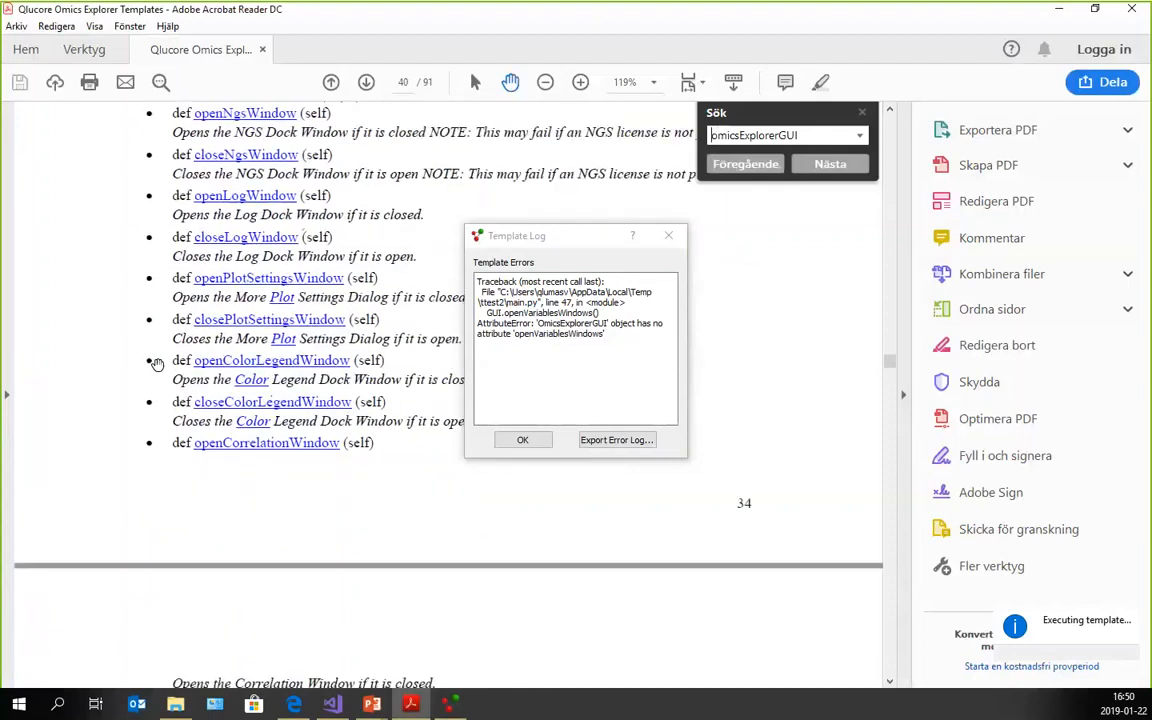
pyautogui.scroll(-15, 157, 364)
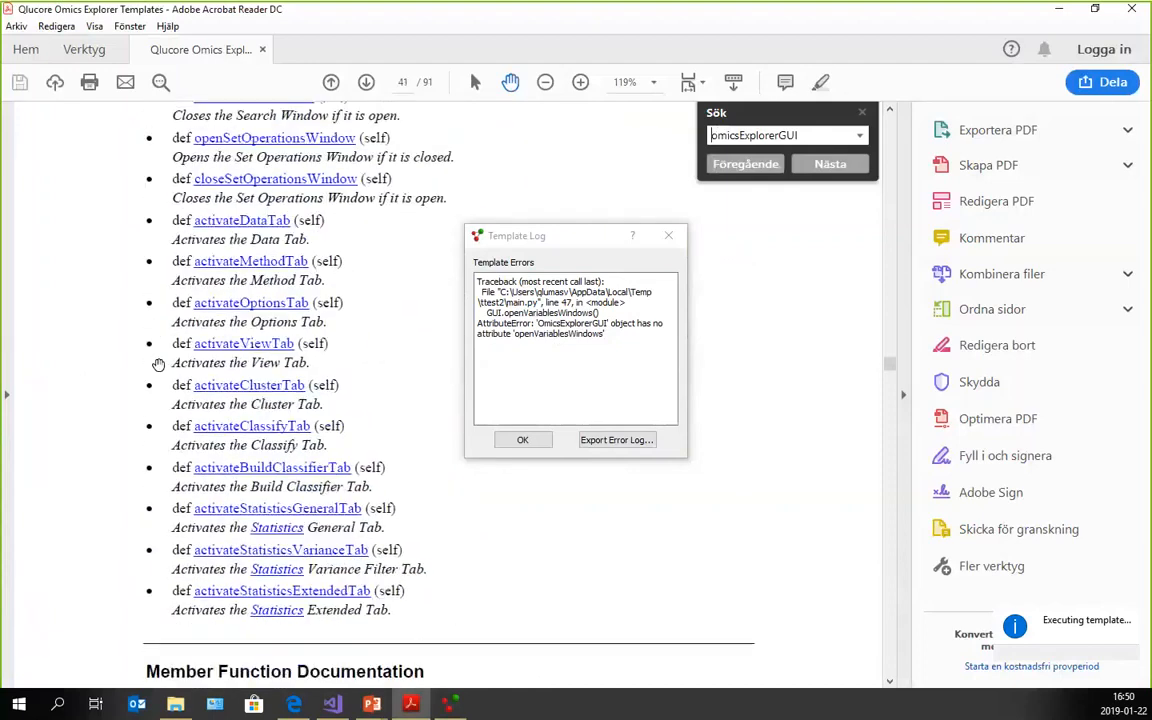
pyautogui.scroll(-2, 157, 364)
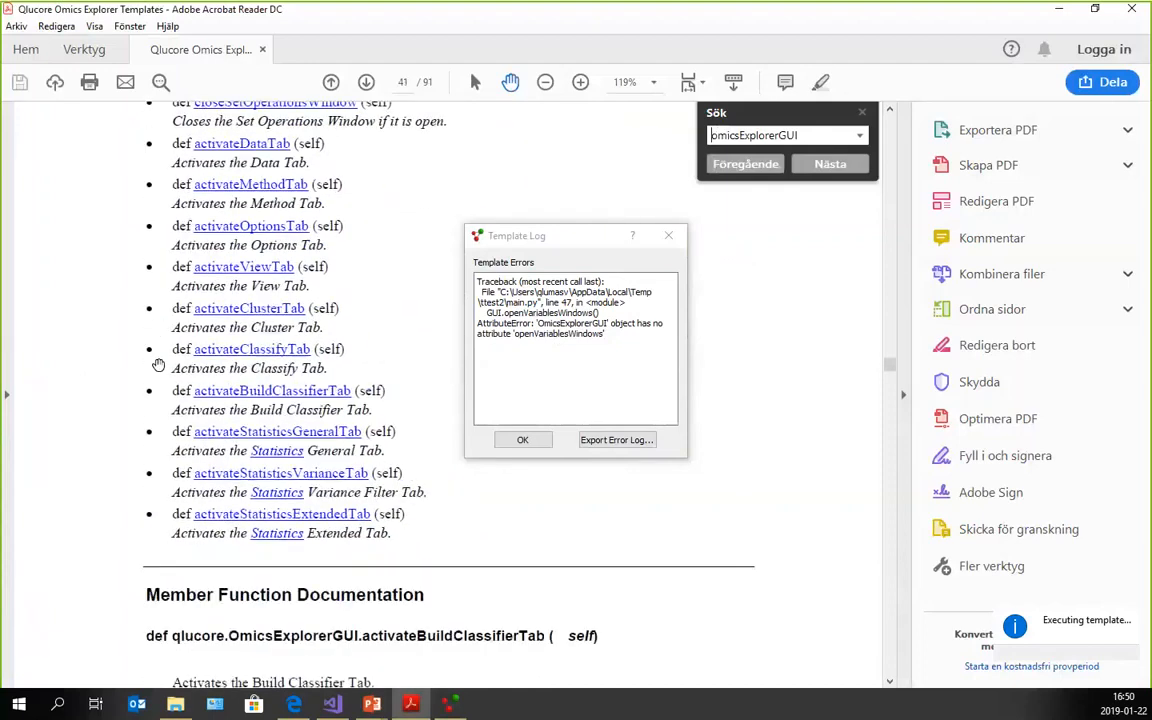
pyautogui.scroll(15, 158, 365)
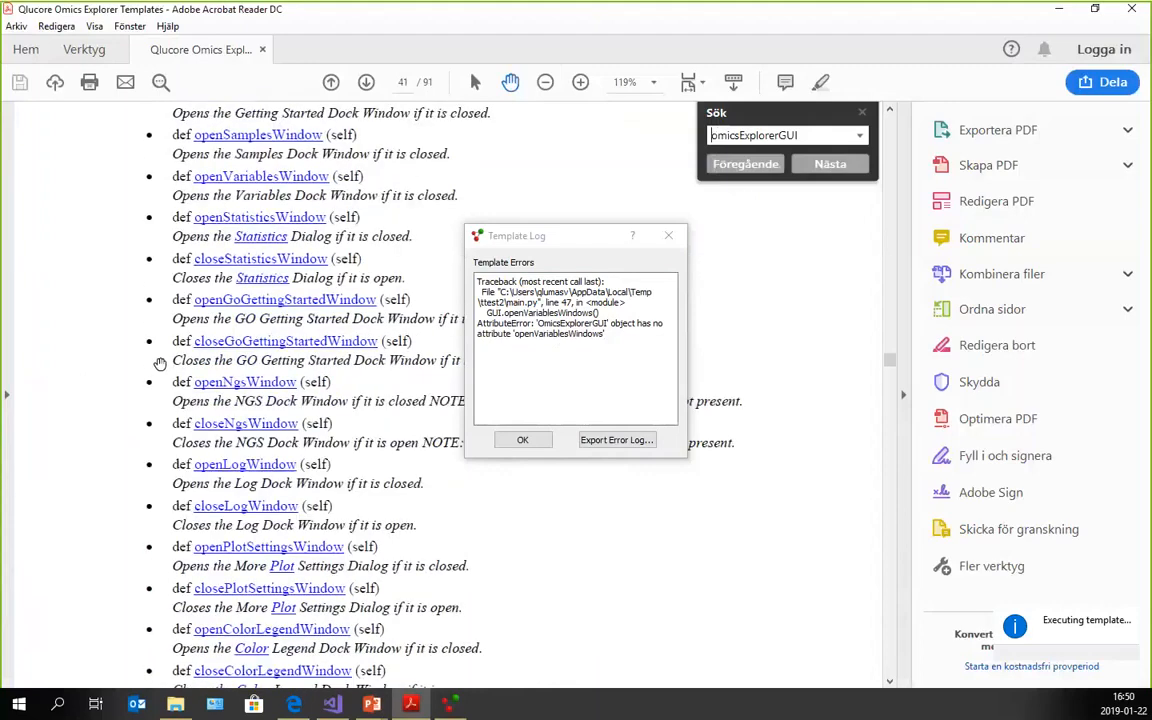
pyautogui.scroll(12, 160, 364)
pyautogui.scroll(-2, 160, 364)
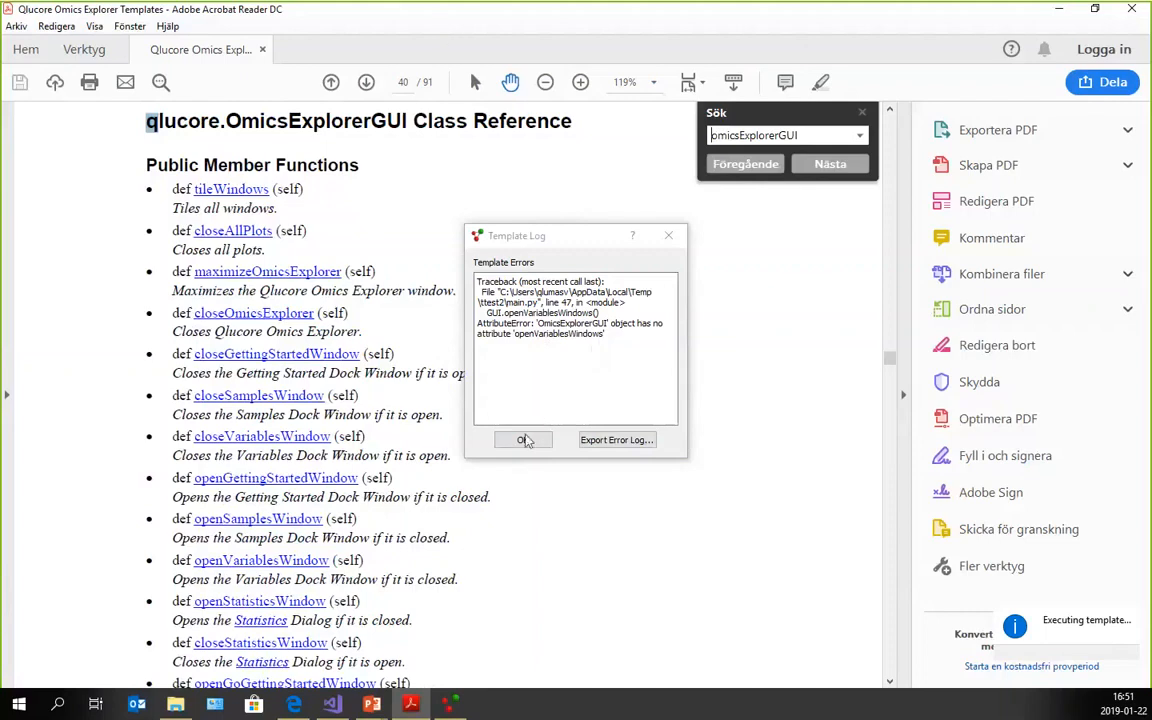
pyautogui.click(524, 441)
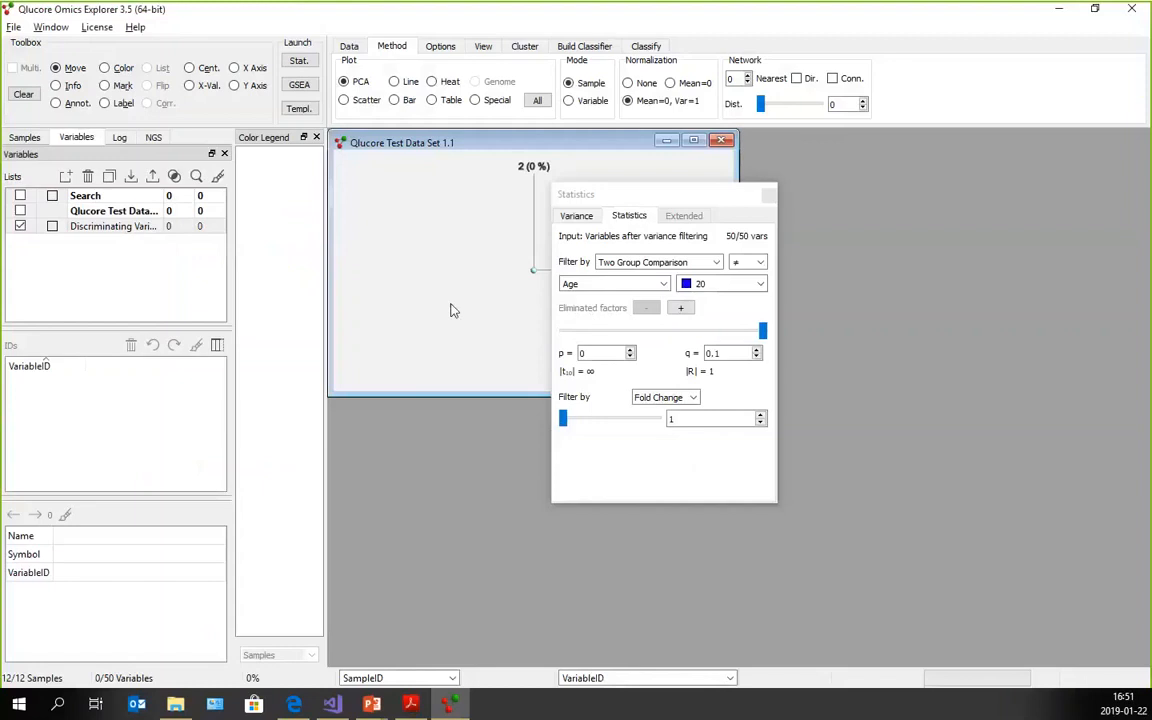